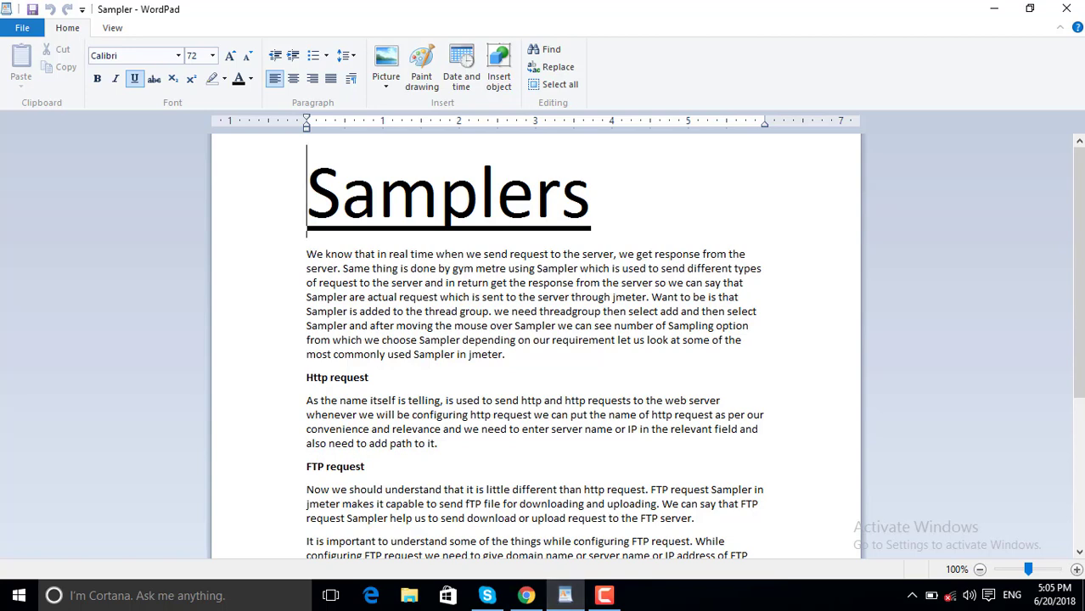
Leave the WordPad Samplers notes and bring up File Explorer from the taskbar.
{"action": "left_click", "coordinate": [409, 598]}
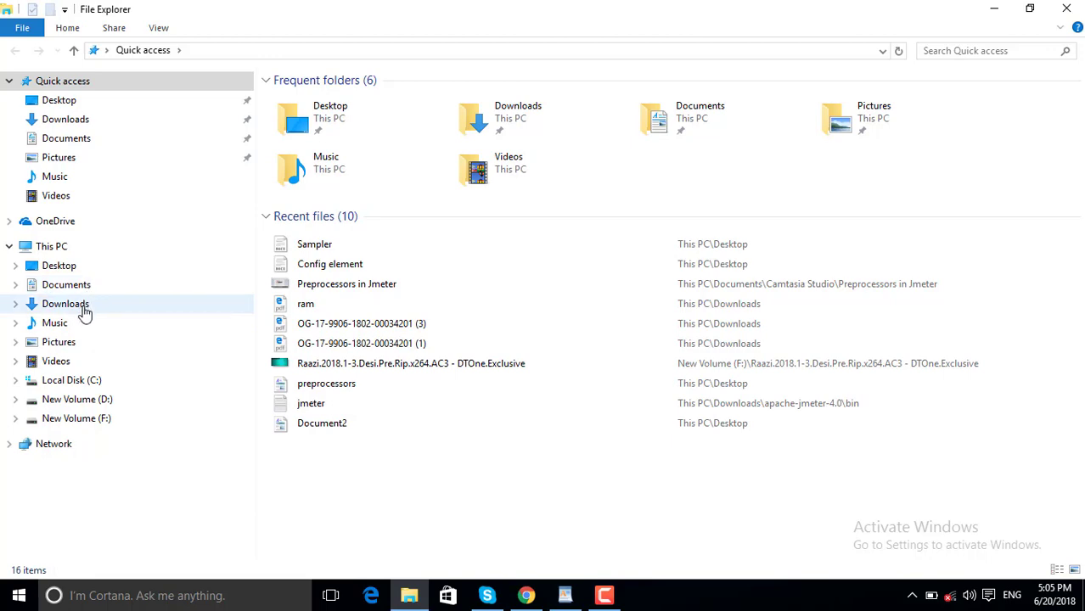
Look through Downloads and New Volume (F:), searching the drive for 'jmeter'.
{"action": "left_click", "coordinate": [66, 304]}
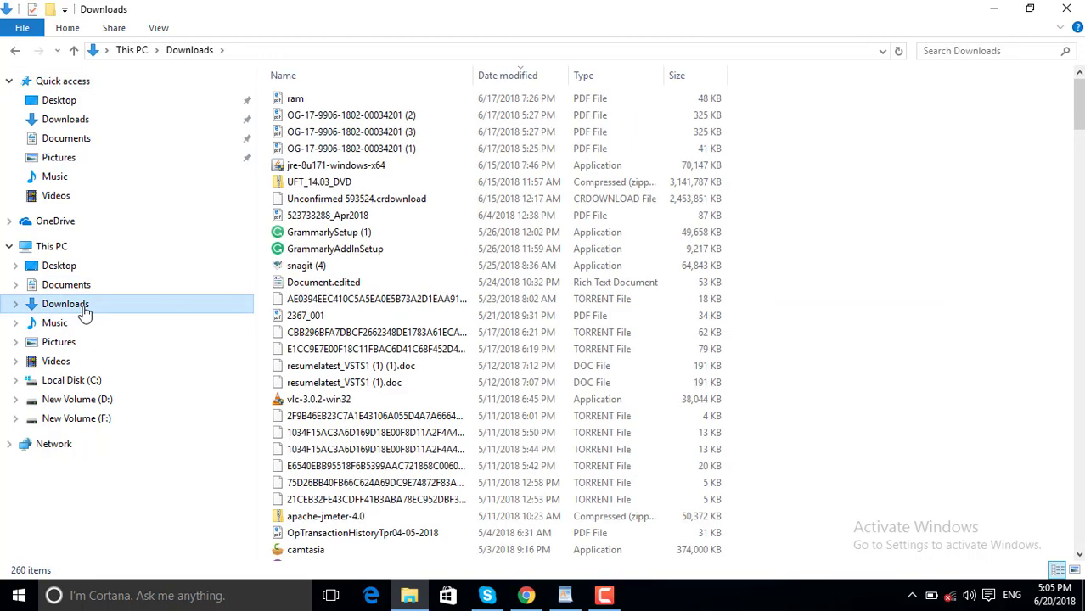
{"action": "left_click", "coordinate": [81, 421]}
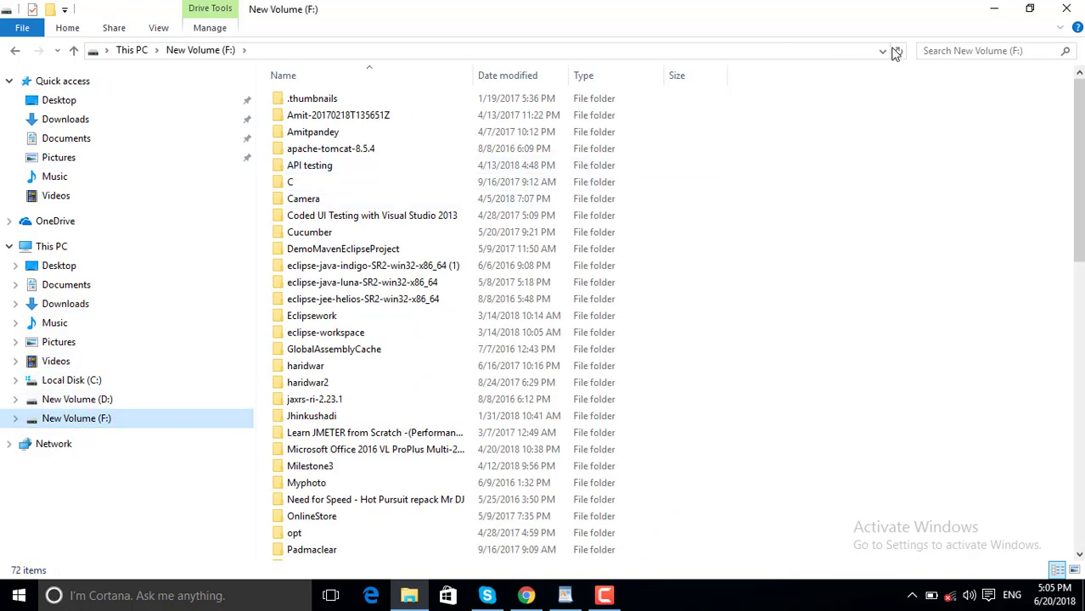
{"action": "left_click", "coordinate": [933, 51]}
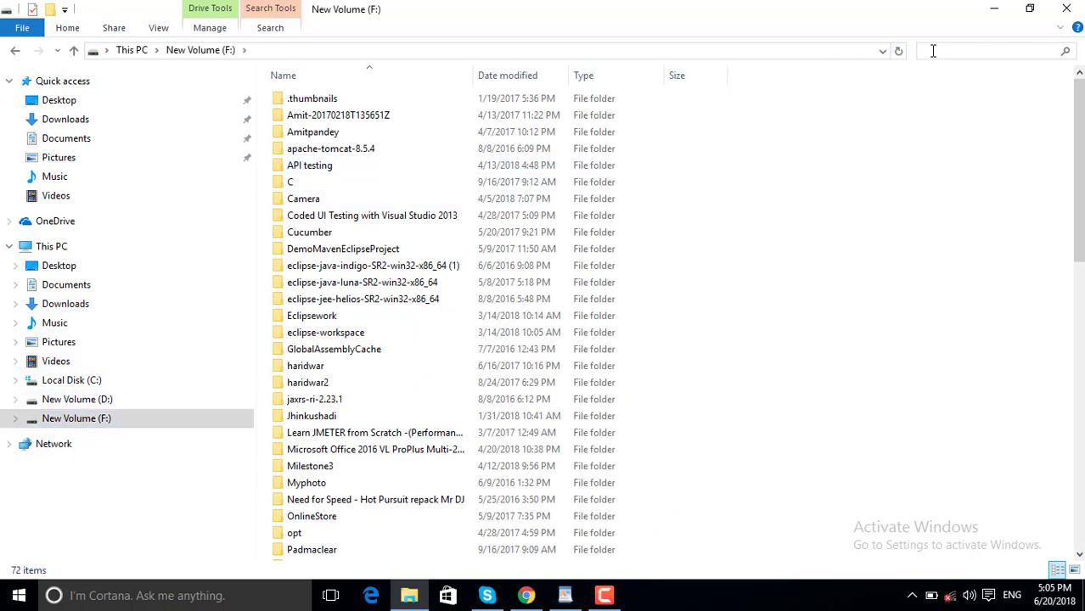
{"action": "type", "text": "jm"}
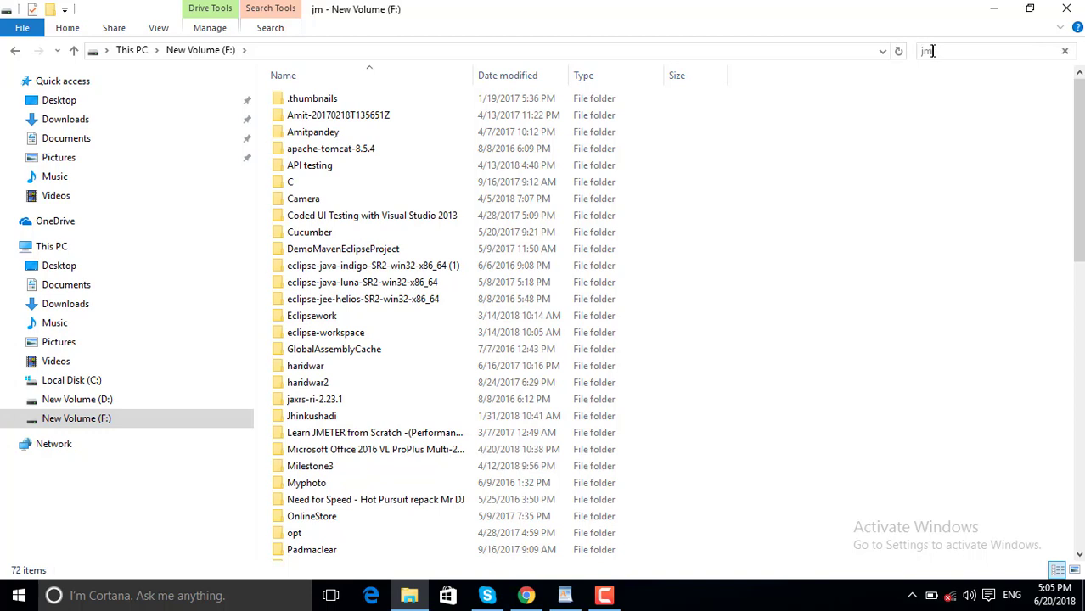
{"action": "type", "text": "eter"}
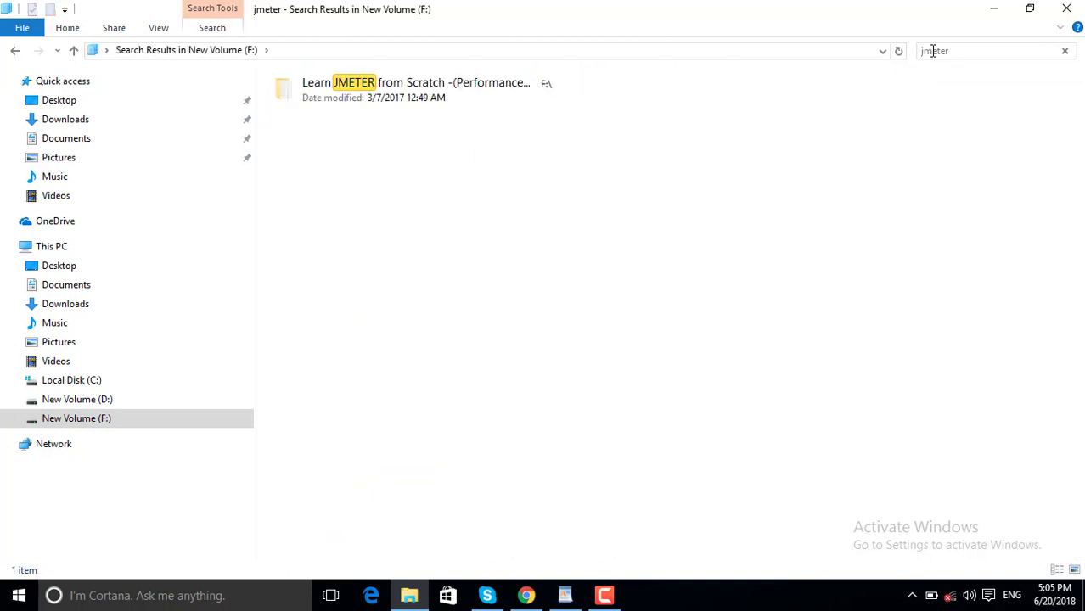
{"action": "key", "text": "Return"}
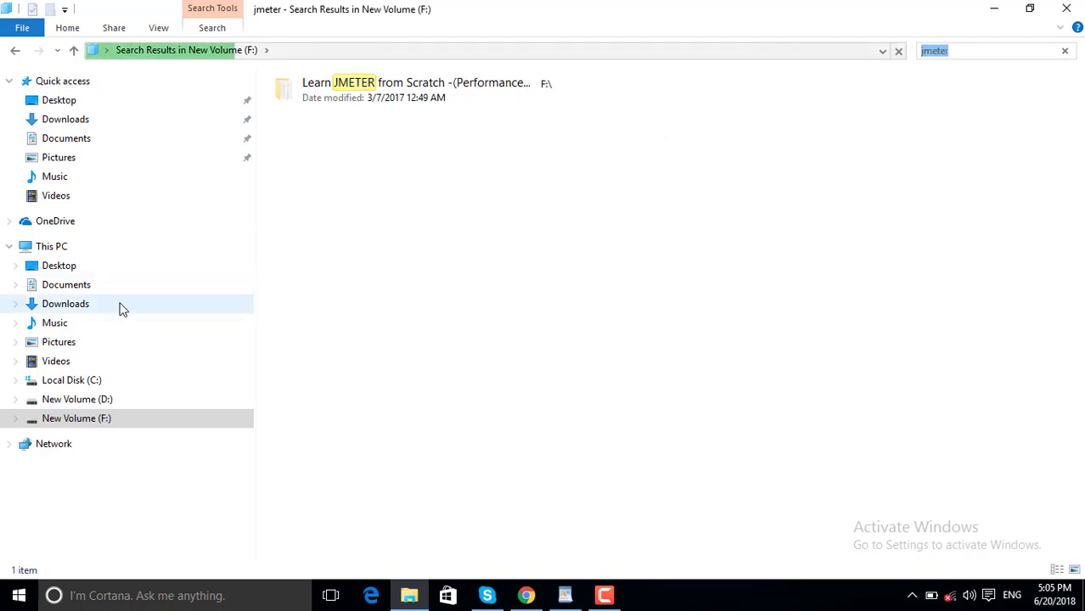
Search Downloads for 'jmeter' and launch the jmeter batch file in apache-jmeter-4.0\bin.
{"action": "left_click", "coordinate": [77, 310]}
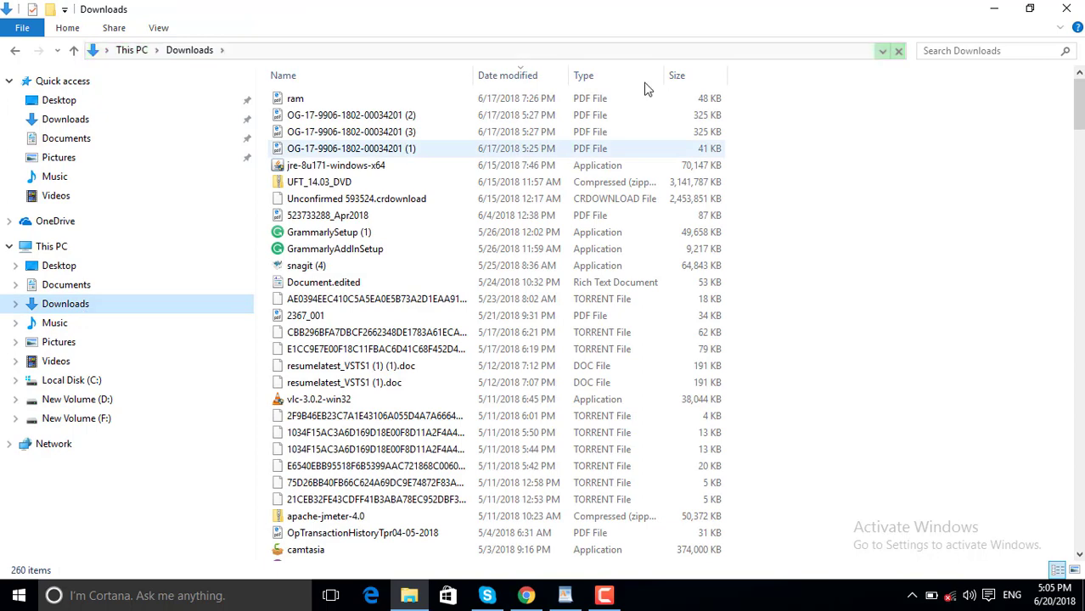
{"action": "left_click", "coordinate": [938, 49]}
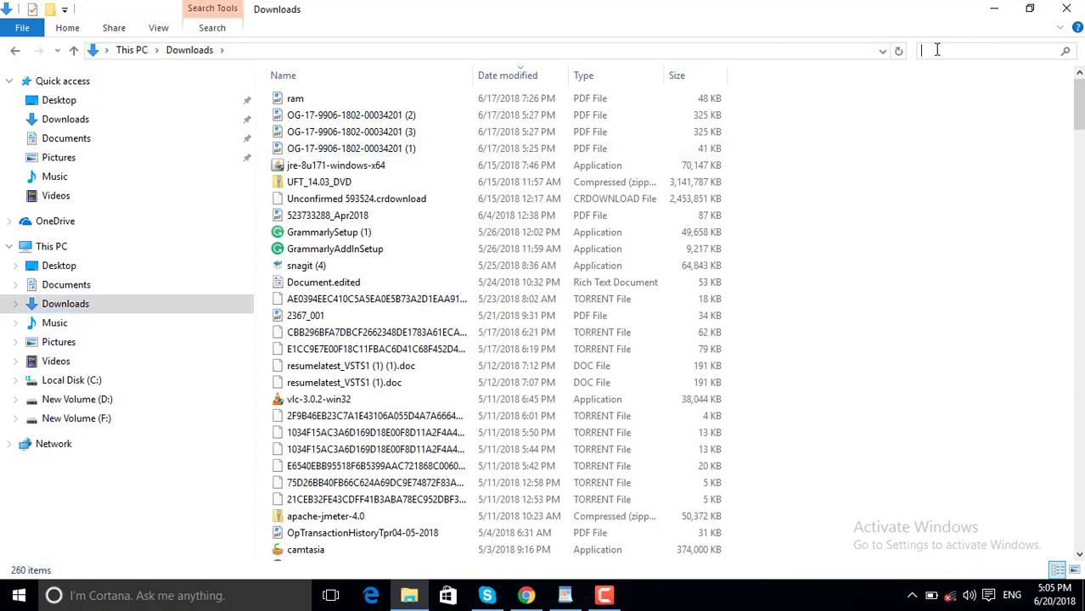
{"action": "type", "text": "jmeter"}
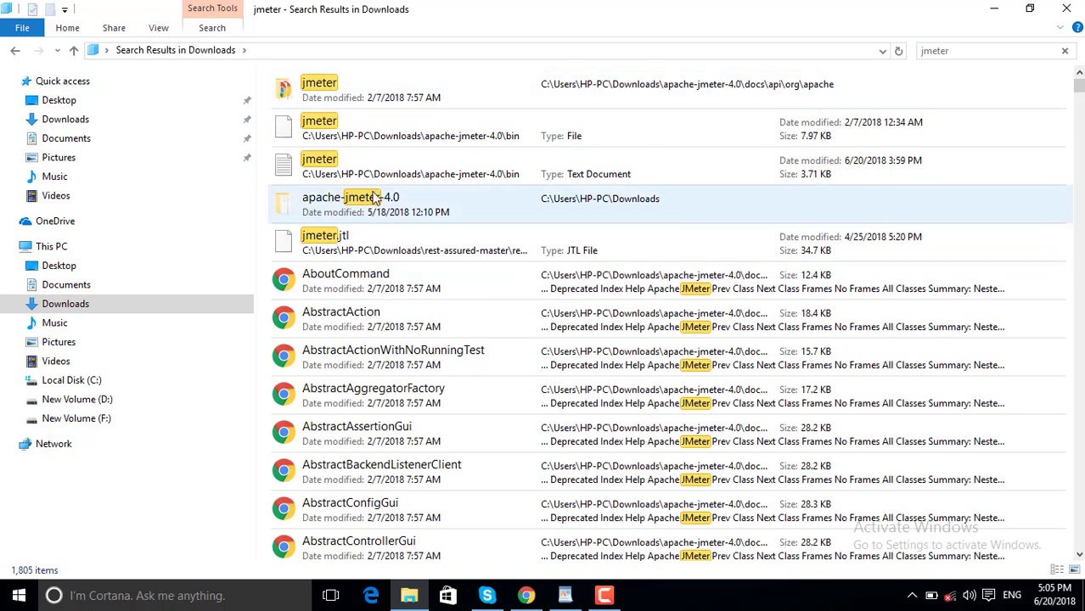
{"action": "double_click", "coordinate": [377, 204]}
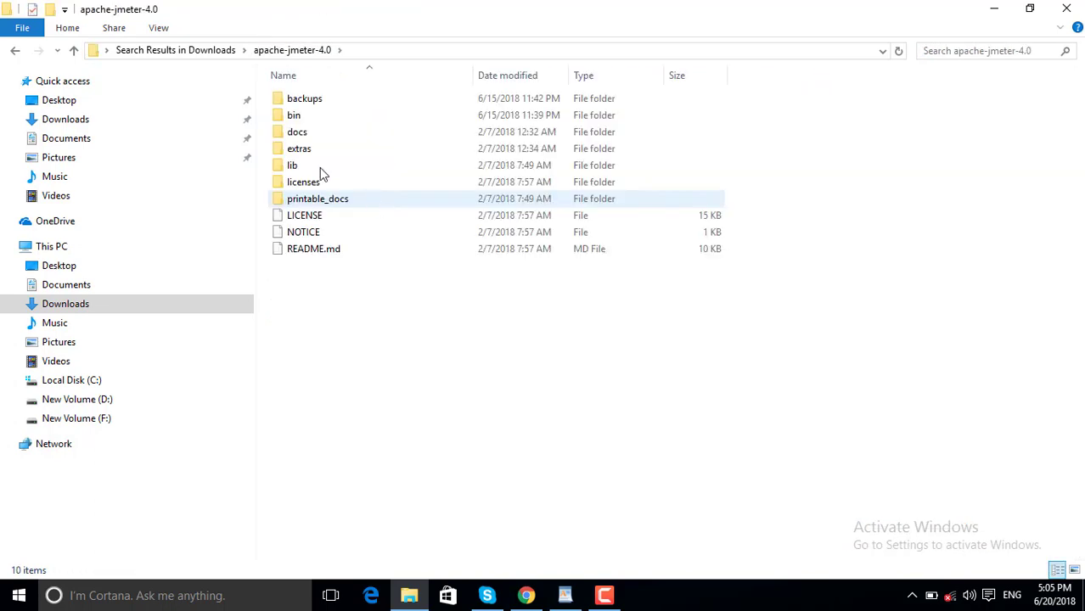
{"action": "double_click", "coordinate": [297, 123]}
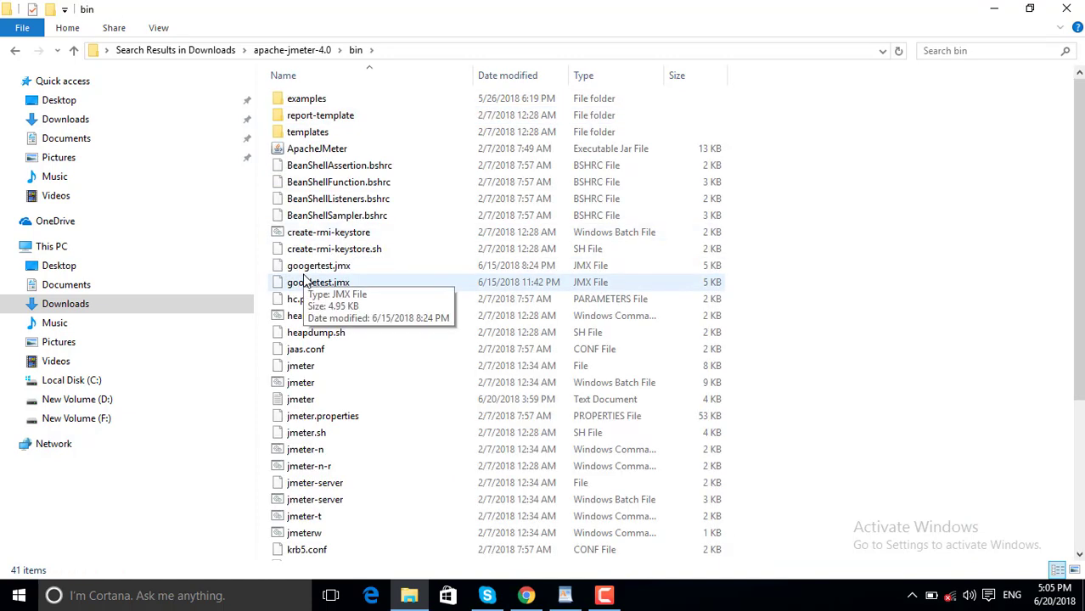
{"action": "double_click", "coordinate": [307, 387]}
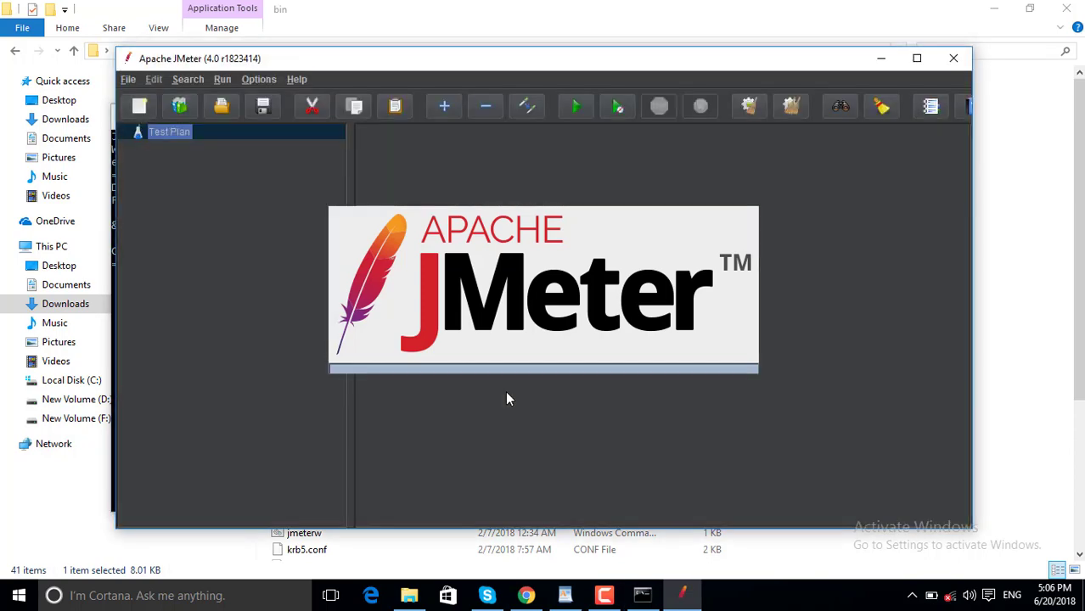
Maximize the JMeter window, then bring the WordPad Sampler notes back to the front.
{"action": "left_click", "coordinate": [919, 60]}
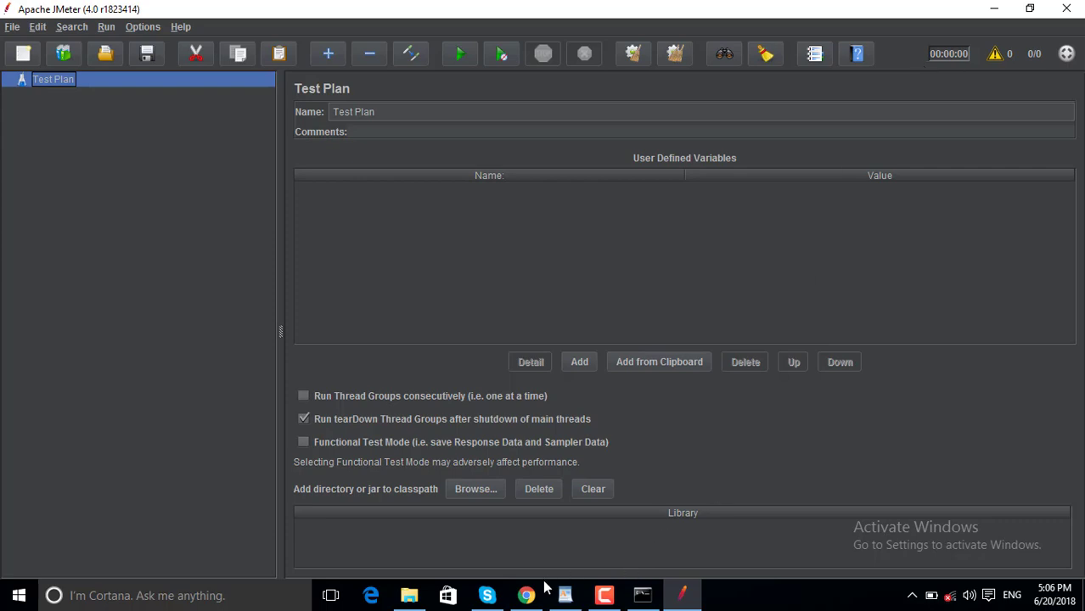
{"action": "left_click", "coordinate": [565, 596]}
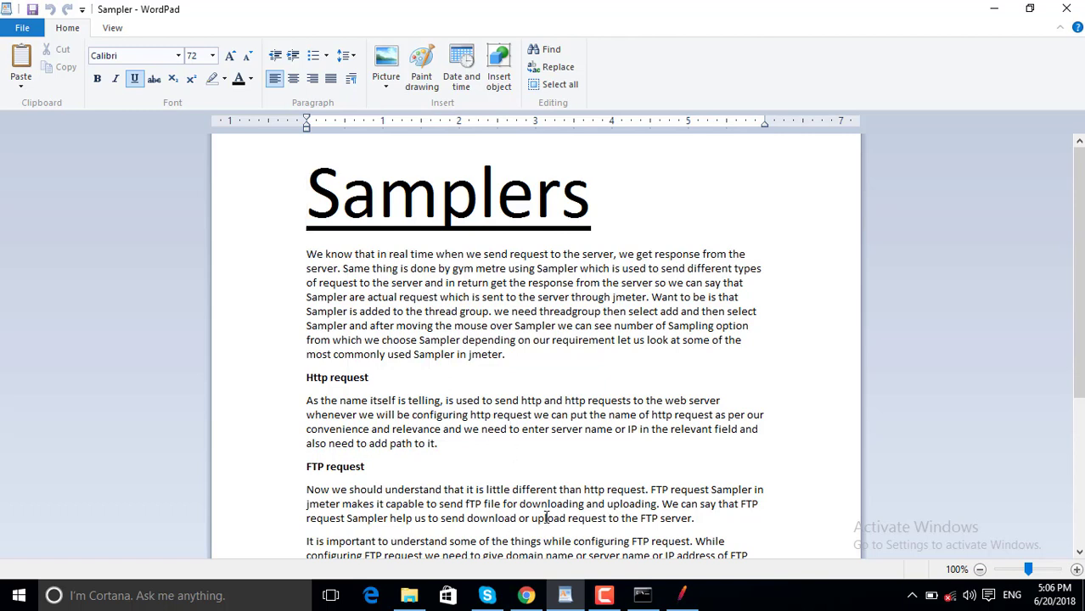
Switch between JMeter and WordPad from the taskbar, ending on the Sampler notes.
{"action": "left_click", "coordinate": [603, 596]}
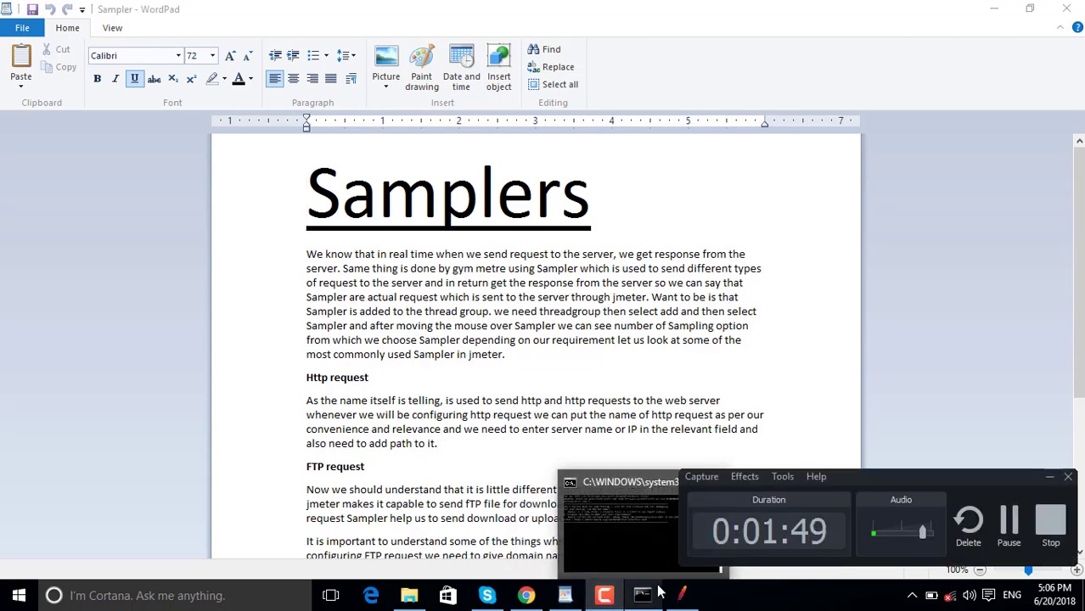
{"action": "left_click", "coordinate": [684, 597]}
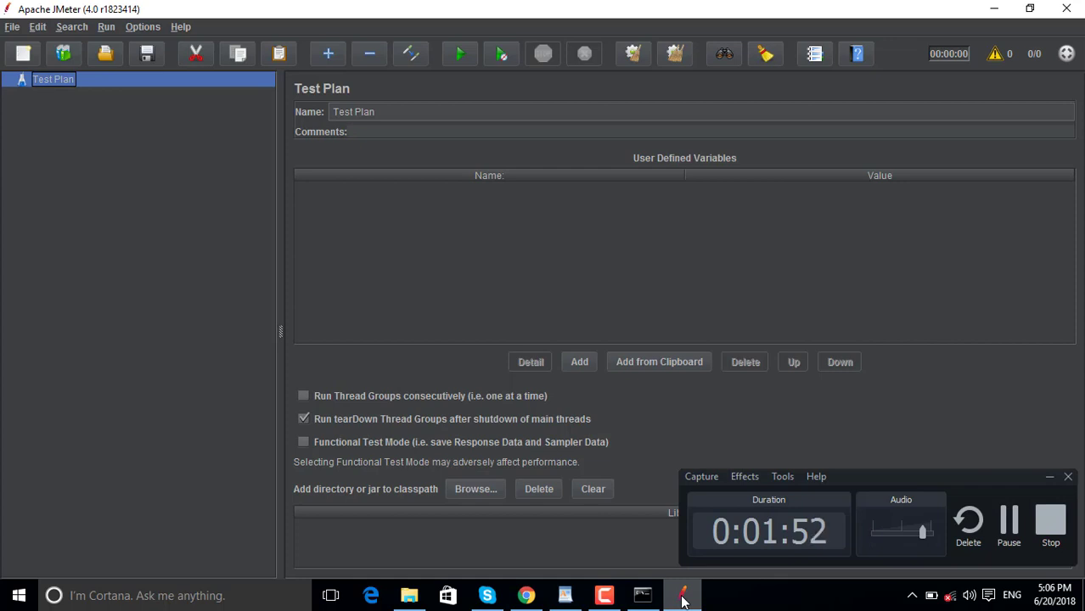
{"action": "mouse_move", "coordinate": [601, 599]}
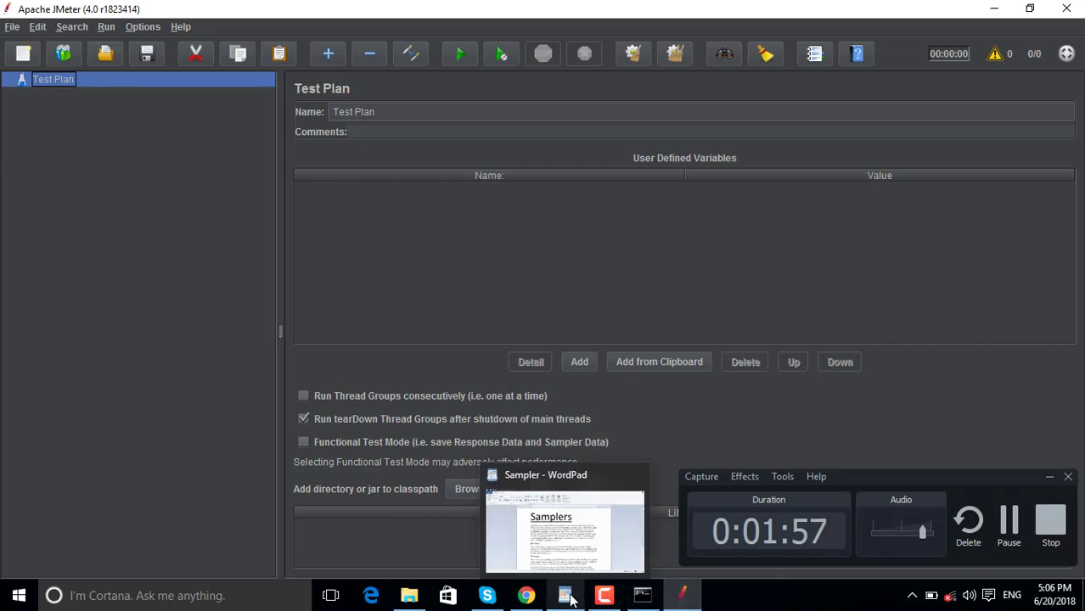
{"action": "left_click", "coordinate": [571, 599]}
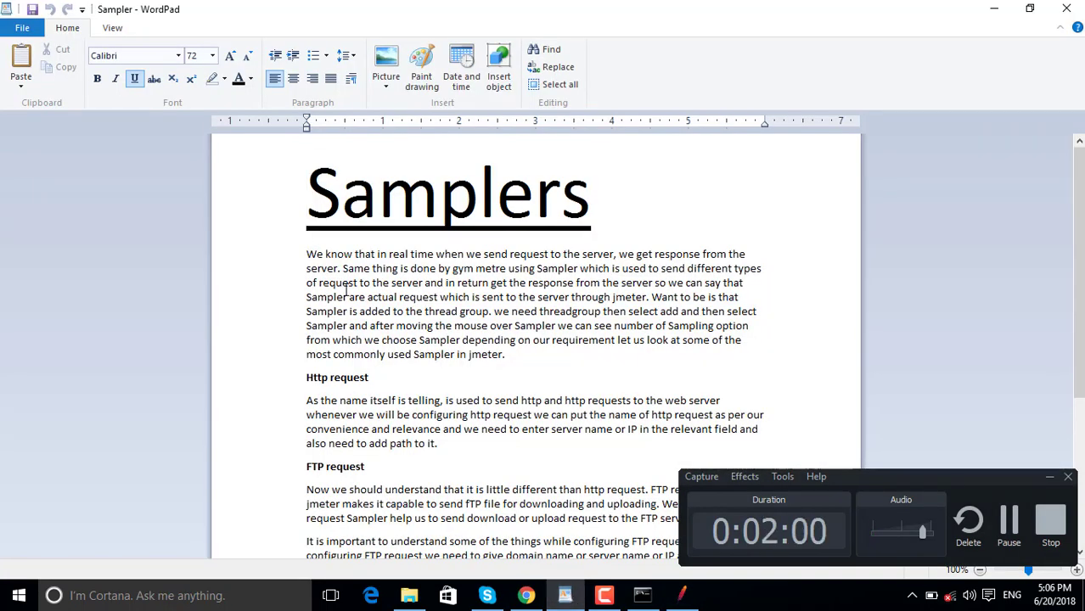
Replace 'gym' with 'j' so the first paragraph reads 'done by jmetre', then return to JMeter.
{"action": "double_click", "coordinate": [459, 269]}
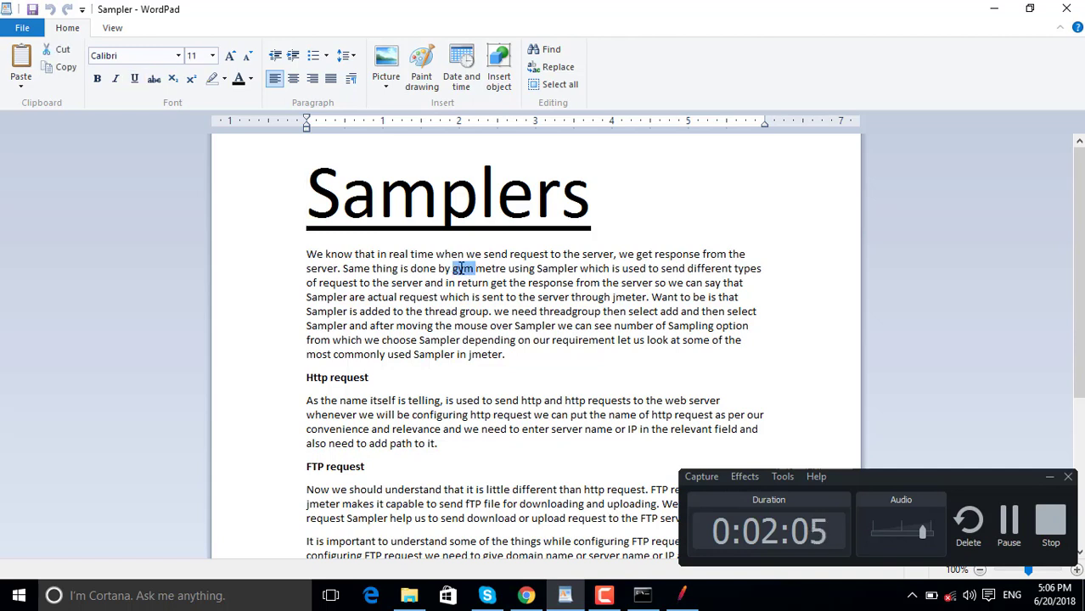
{"action": "key", "text": "Delete"}
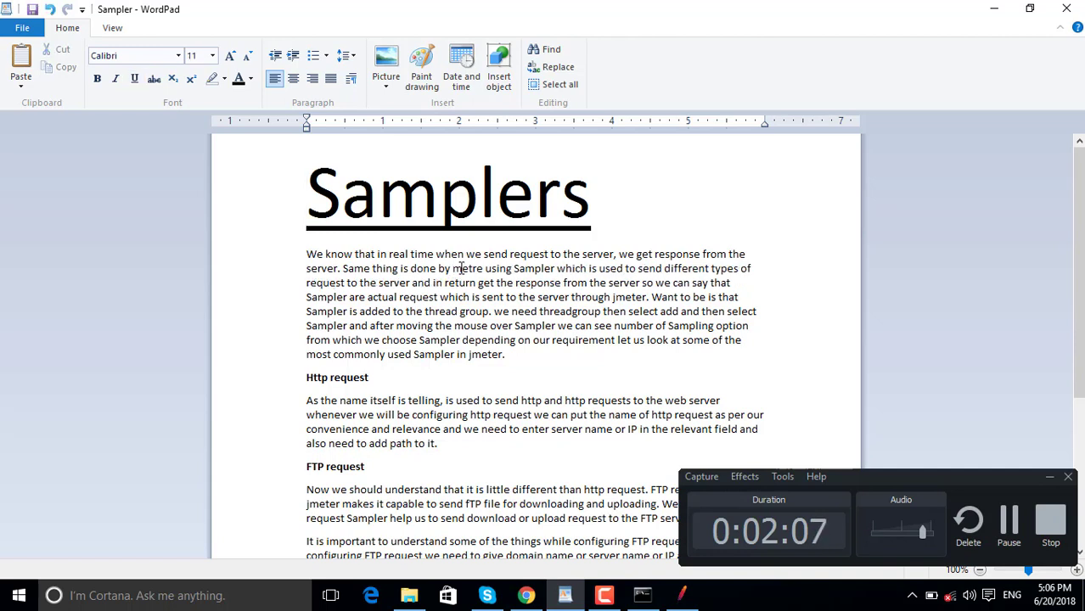
{"action": "type", "text": "j"}
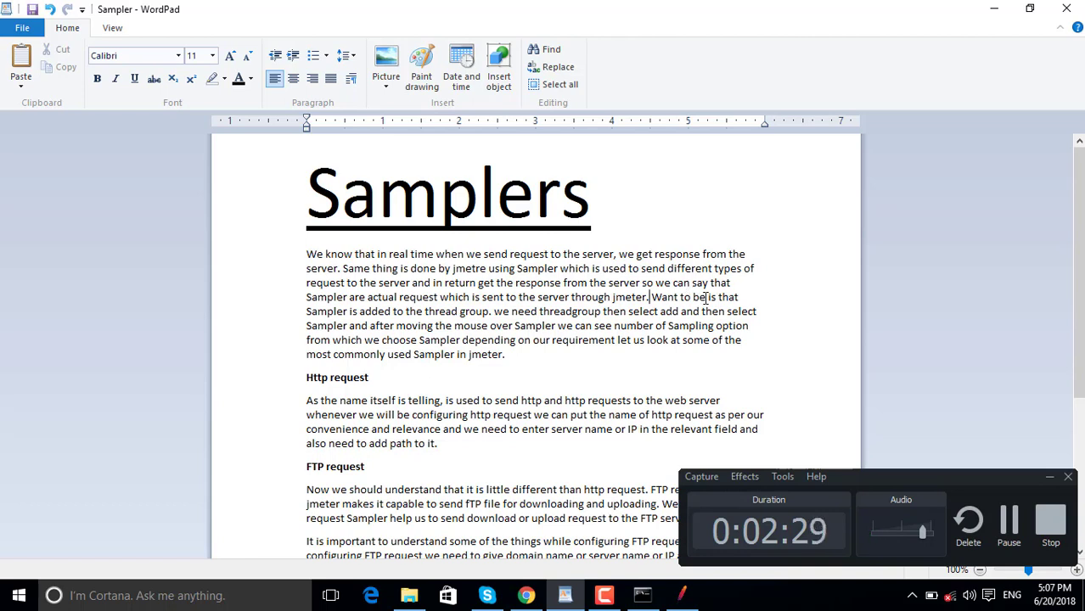
{"action": "double_click", "coordinate": [367, 311]}
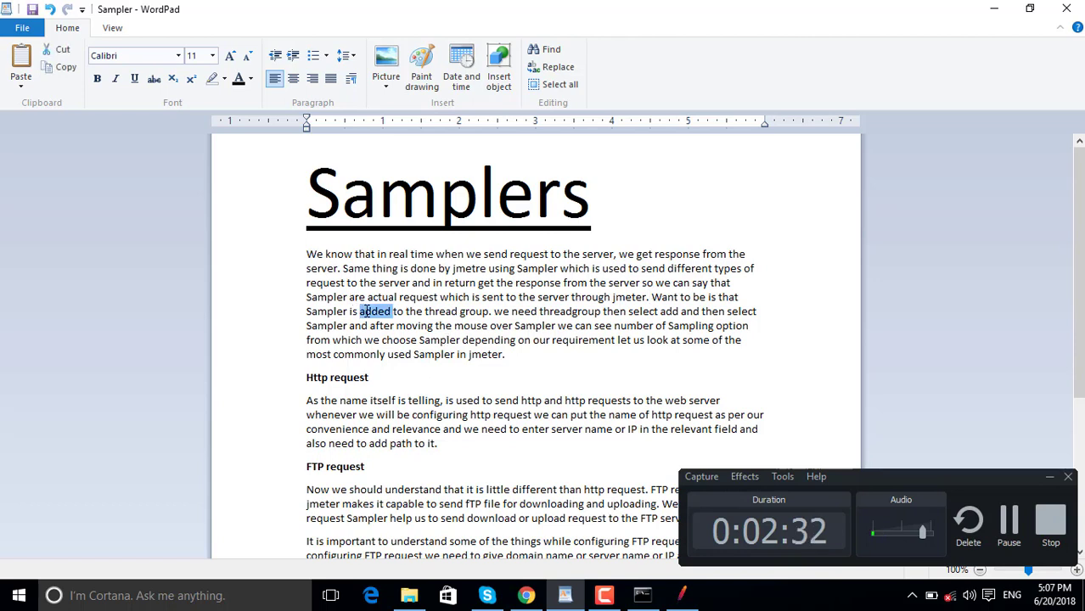
{"action": "left_click", "coordinate": [492, 311]}
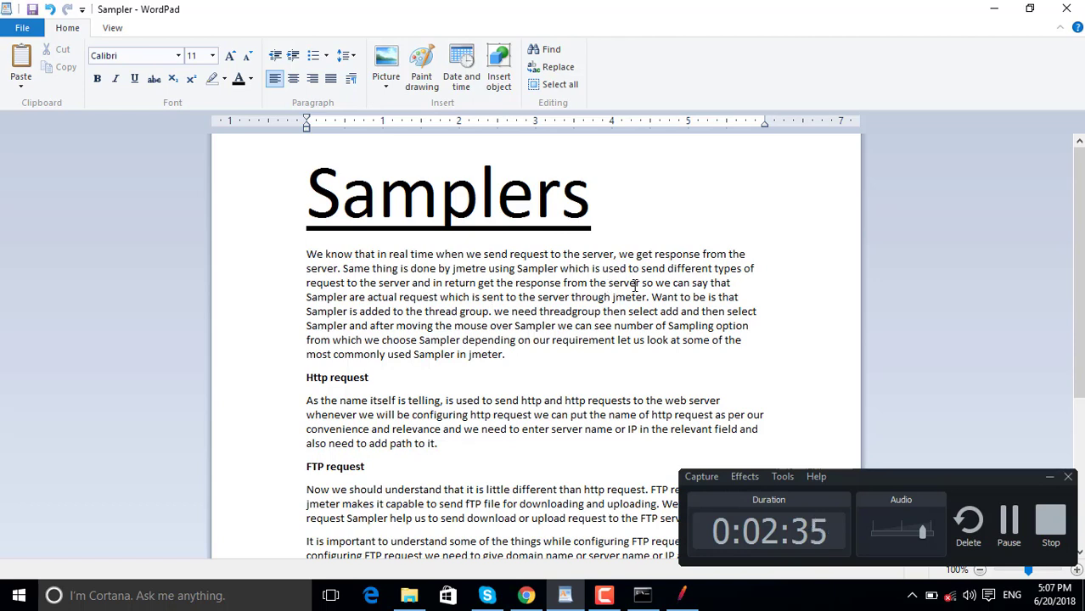
{"action": "left_click", "coordinate": [649, 297]}
{"action": "left_click", "coordinate": [604, 598]}
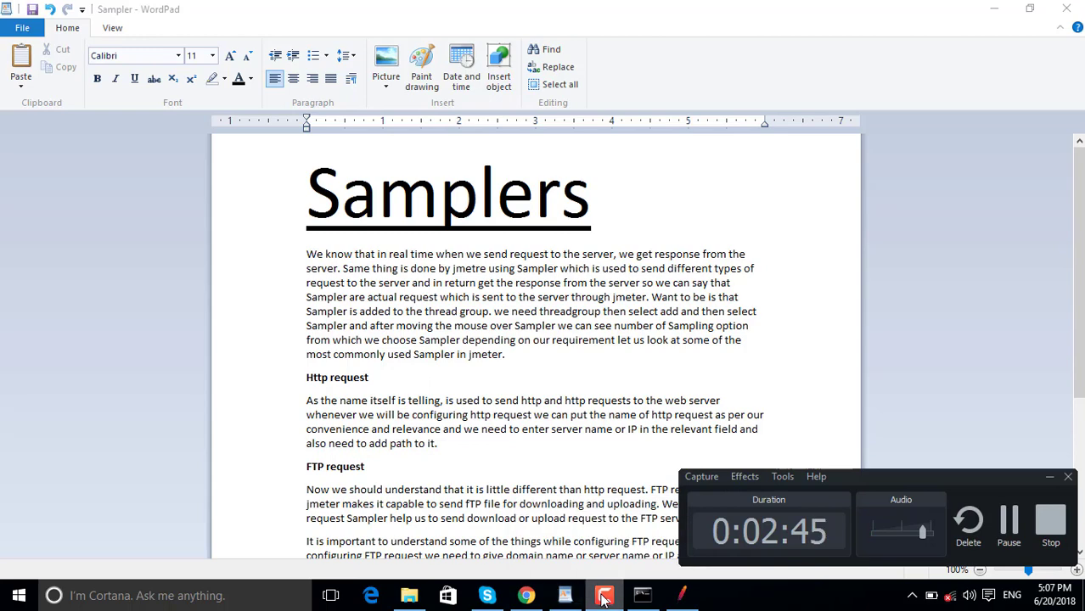
{"action": "left_click", "coordinate": [682, 595]}
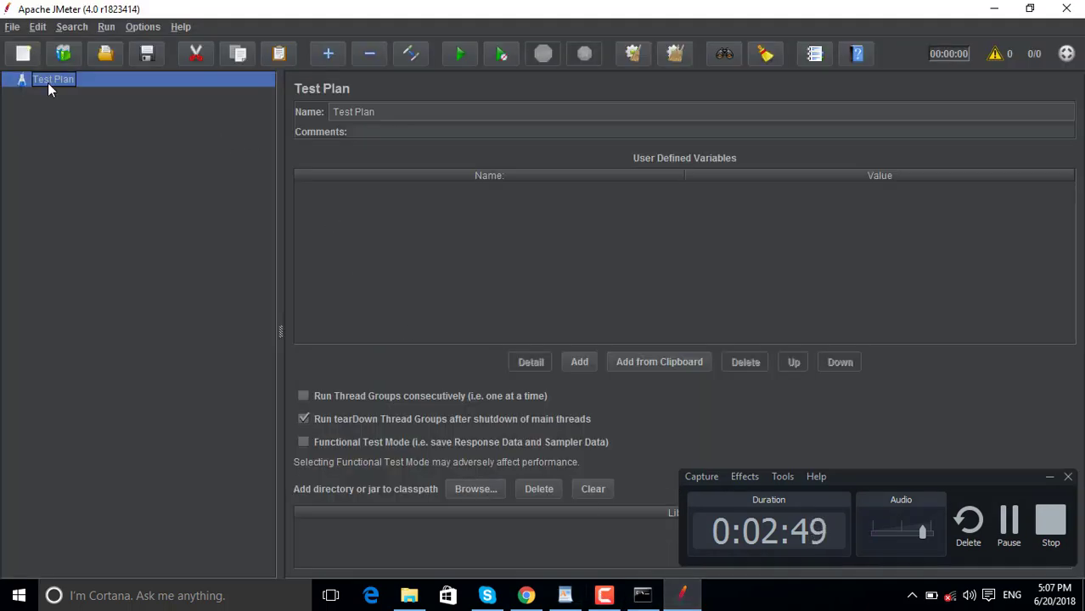
Add a Thread Group to the Test Plan and rename it 'My Thread Group'.
{"action": "right_click", "coordinate": [49, 81]}
{"action": "mouse_move", "coordinate": [184, 89]}
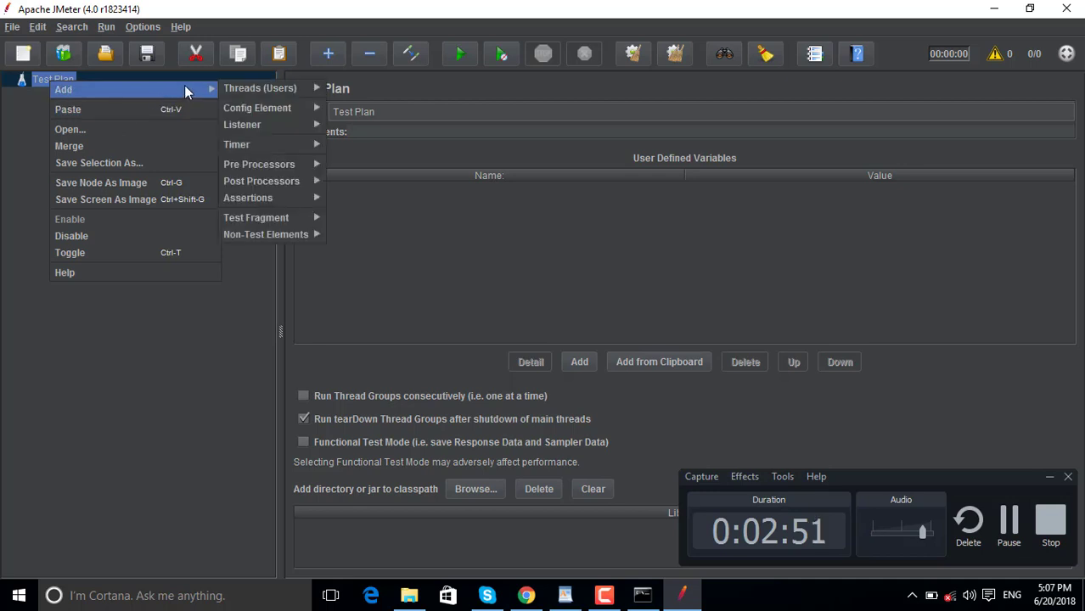
{"action": "mouse_move", "coordinate": [323, 89]}
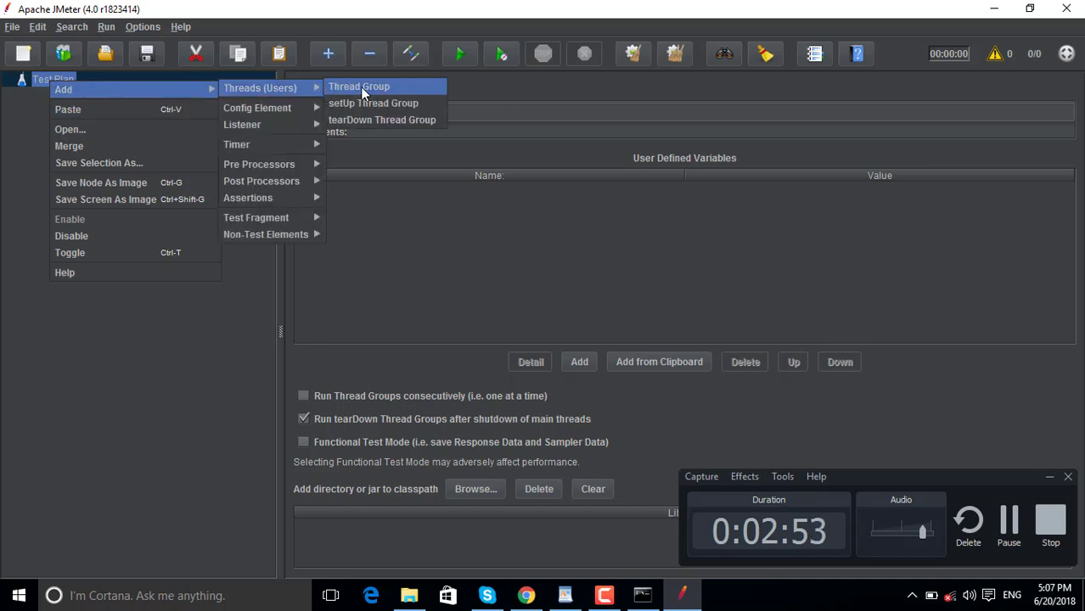
{"action": "left_click", "coordinate": [360, 87]}
{"action": "left_click", "coordinate": [334, 112]}
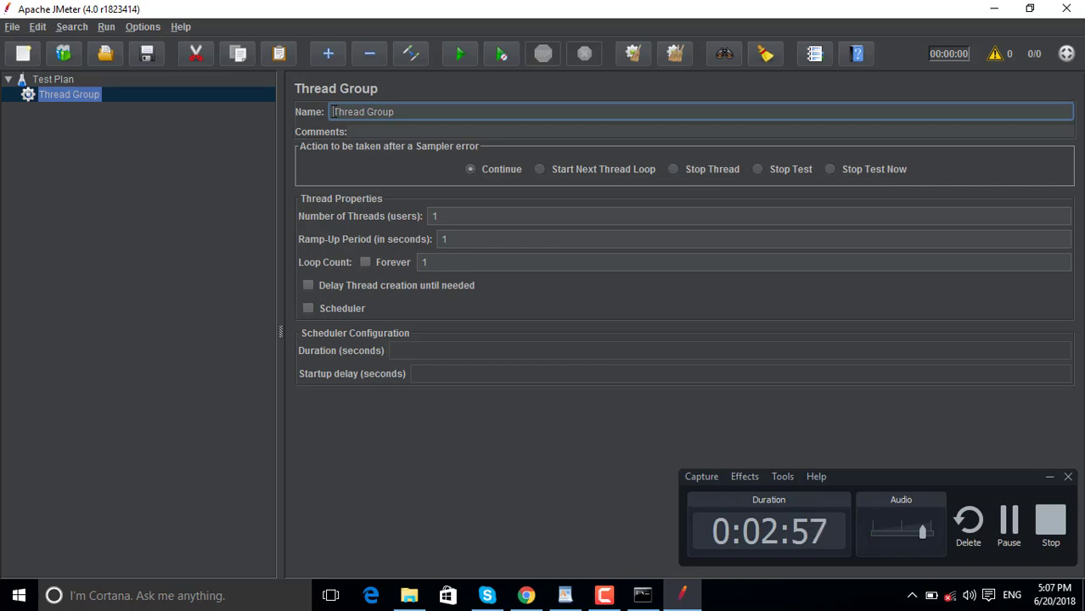
{"action": "type", "text": "My"}
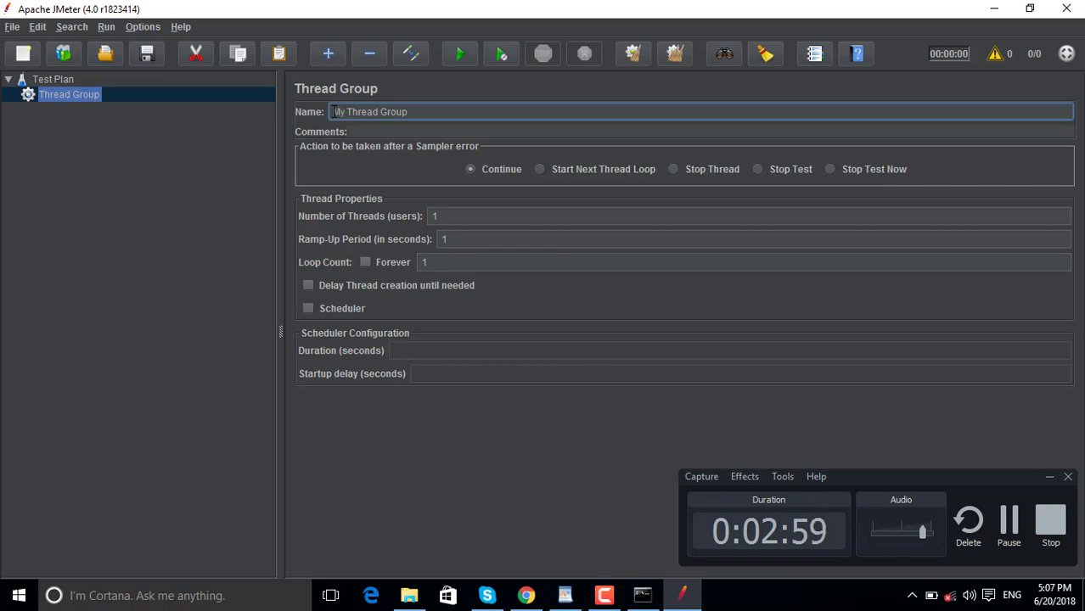
Browse the sampler types under My Thread Group's Add > Sampler menu and add an HTTP Request sampler.
{"action": "right_click", "coordinate": [93, 97]}
{"action": "mouse_move", "coordinate": [236, 103]}
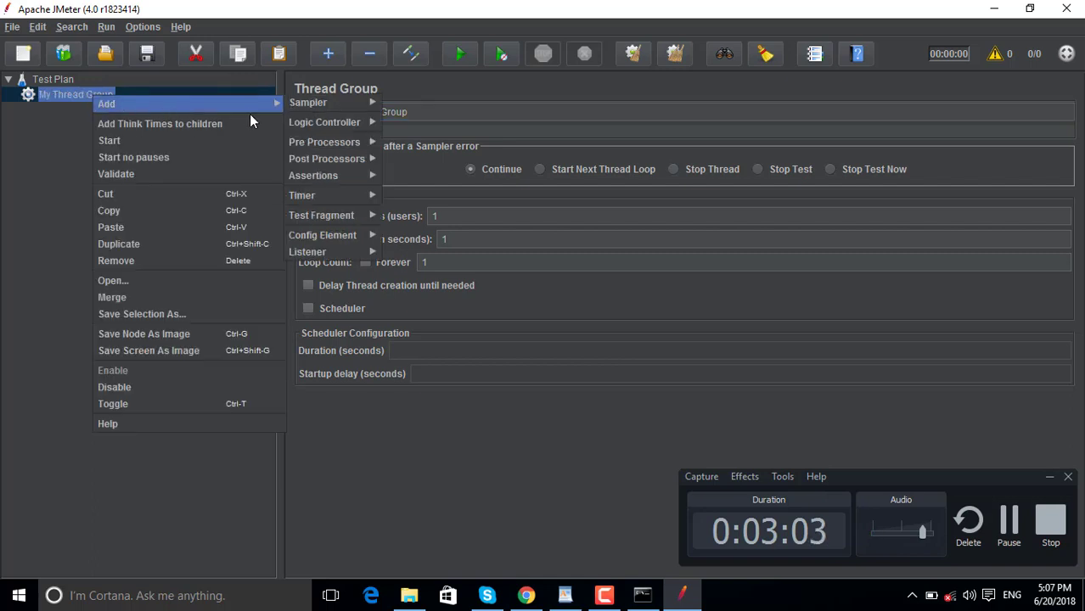
{"action": "mouse_move", "coordinate": [359, 110]}
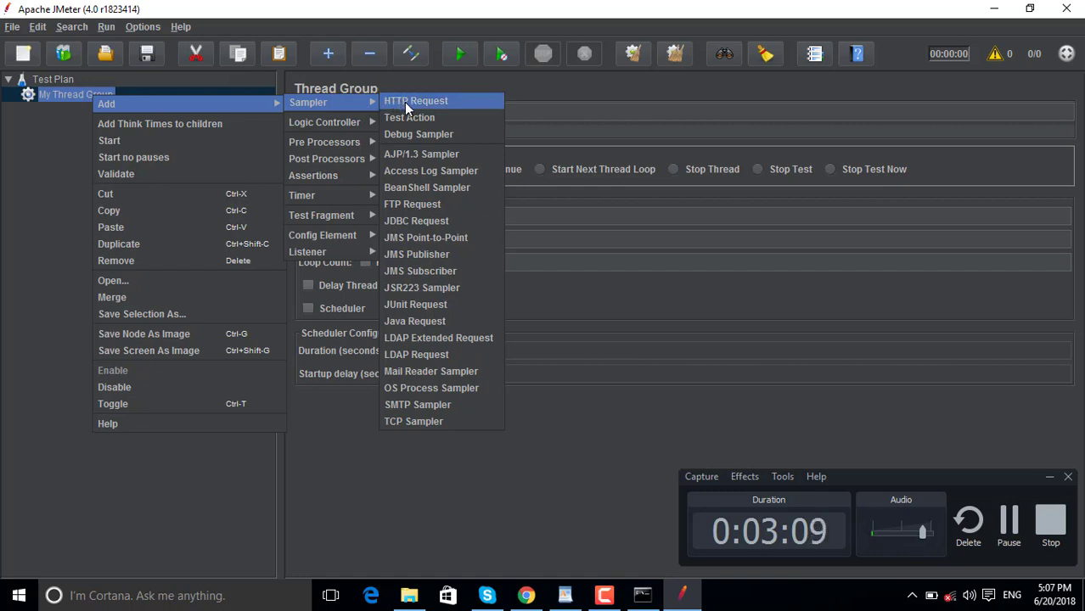
{"action": "key", "text": "Down"}
{"action": "key", "text": "Down"}
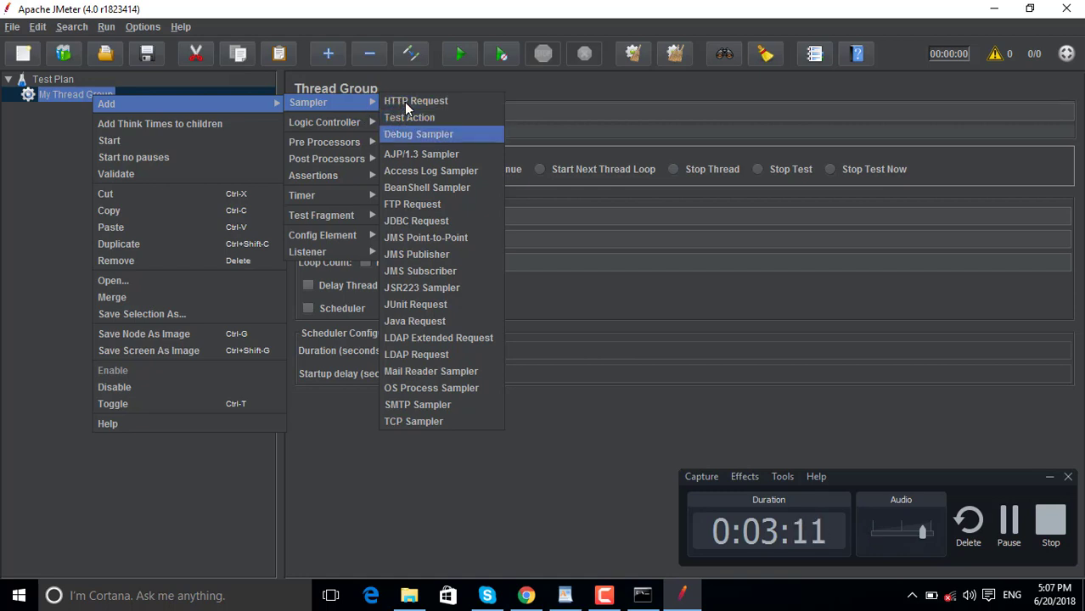
{"action": "key", "text": "Down"}
{"action": "key", "text": "Down"}
{"action": "key", "text": "Down"}
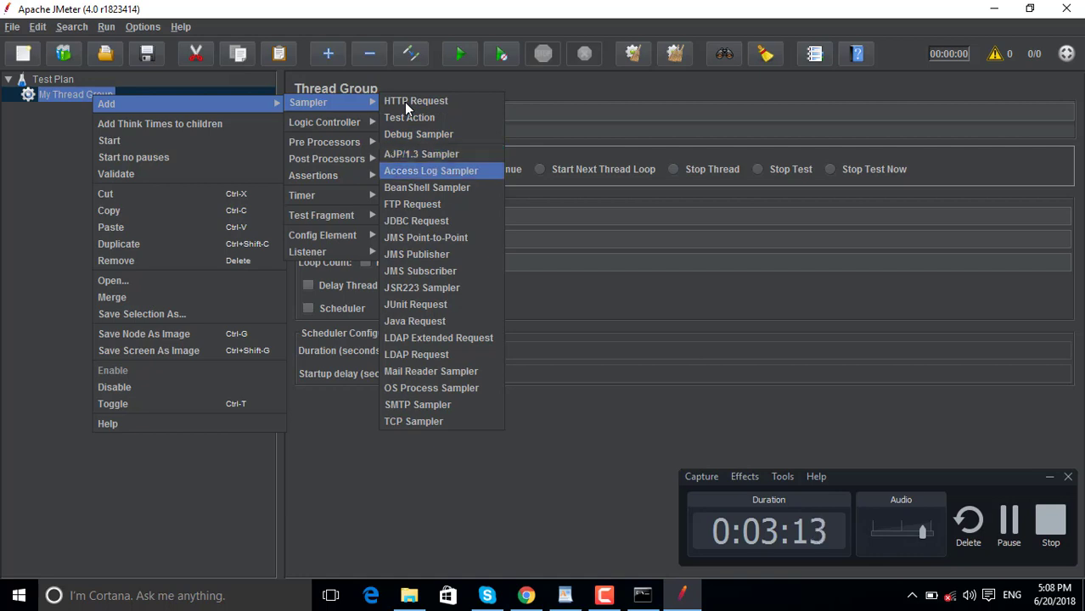
{"action": "key", "text": "Down"}
{"action": "key", "text": "Down"}
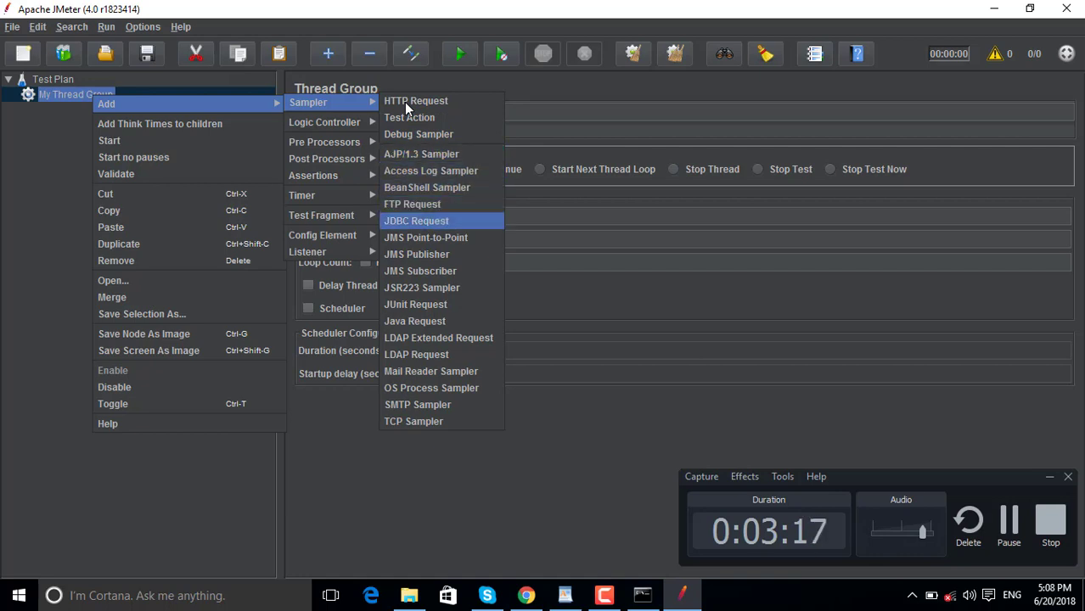
{"action": "key", "text": "Down"}
{"action": "key", "text": "Down"}
{"action": "key", "text": "Down"}
{"action": "key", "text": "Down"}
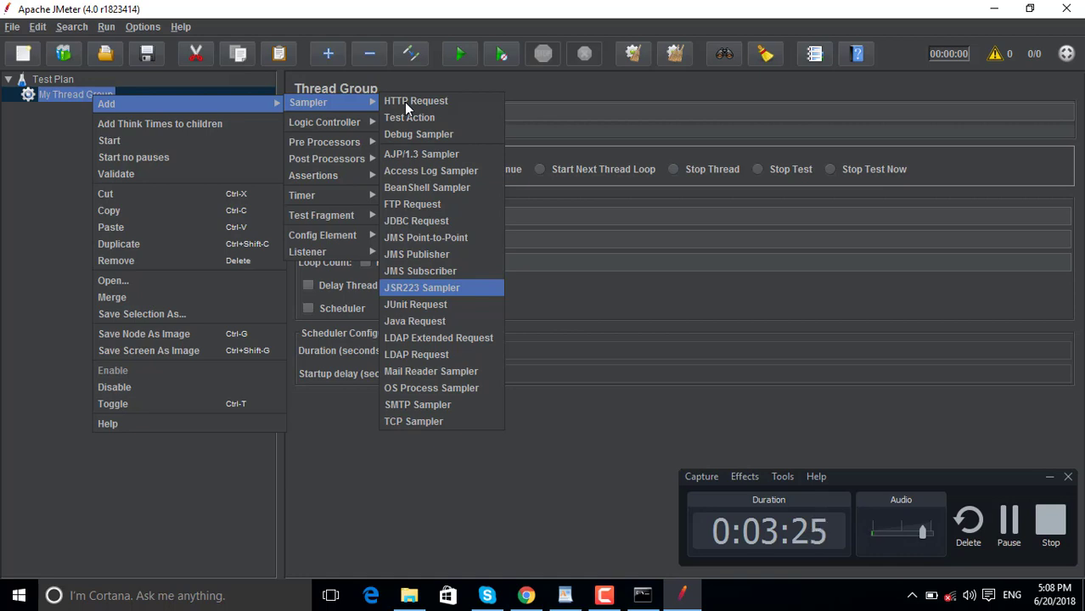
{"action": "key", "text": "Down"}
{"action": "key", "text": "Down"}
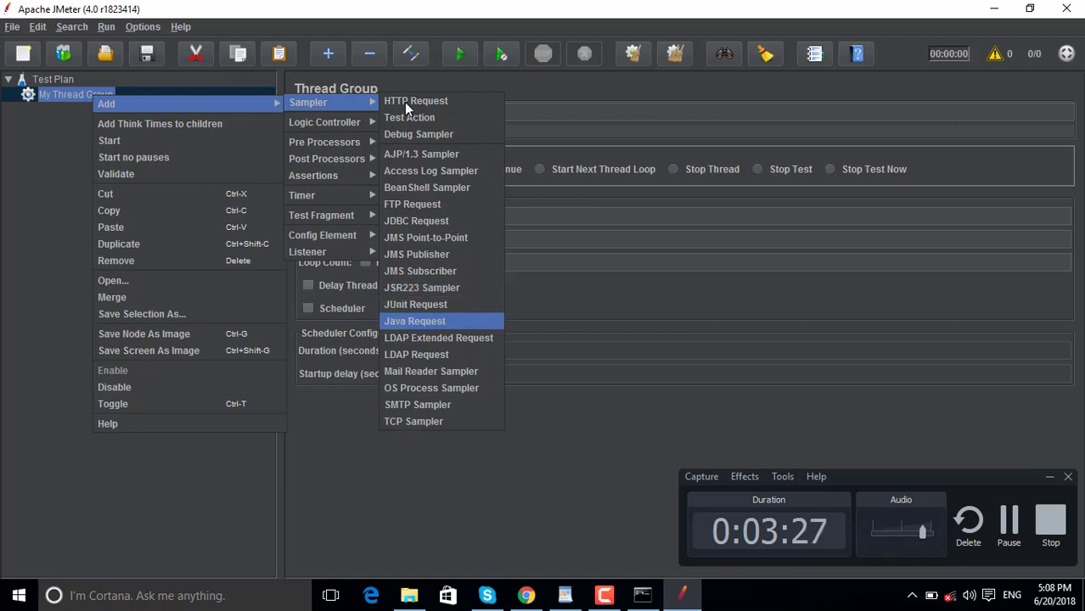
{"action": "key", "text": "Down"}
{"action": "key", "text": "Down"}
{"action": "key", "text": "Down"}
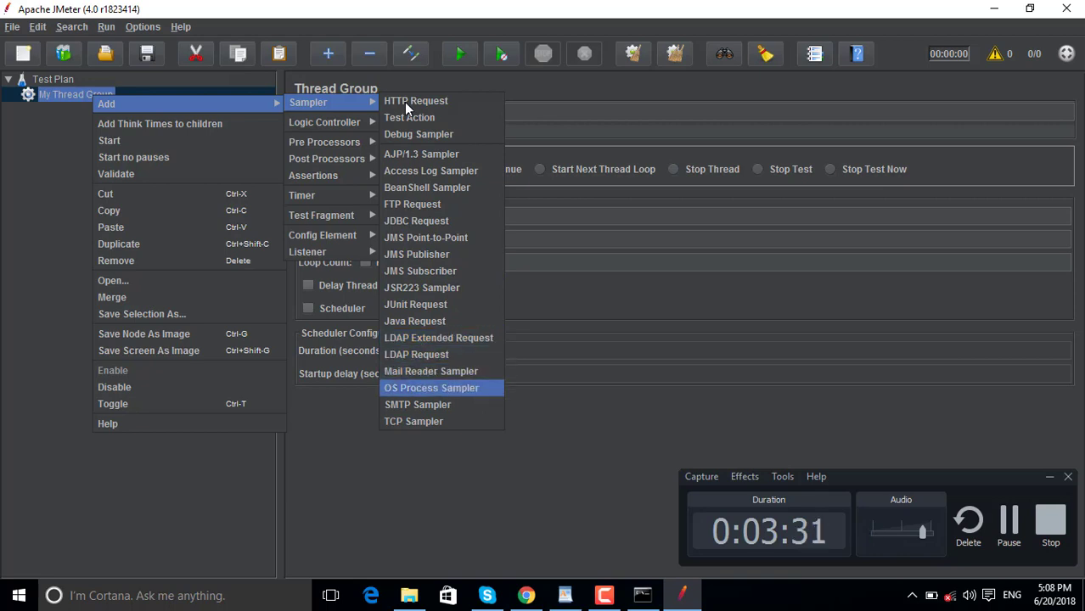
{"action": "key", "text": "Down"}
{"action": "key", "text": "Down"}
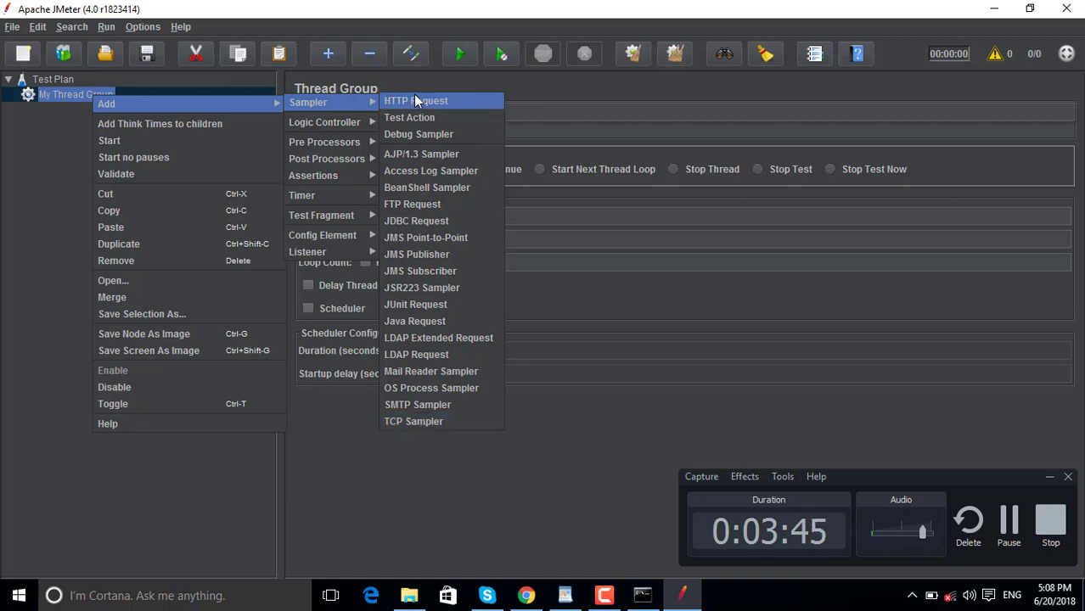
{"action": "left_click", "coordinate": [415, 101]}
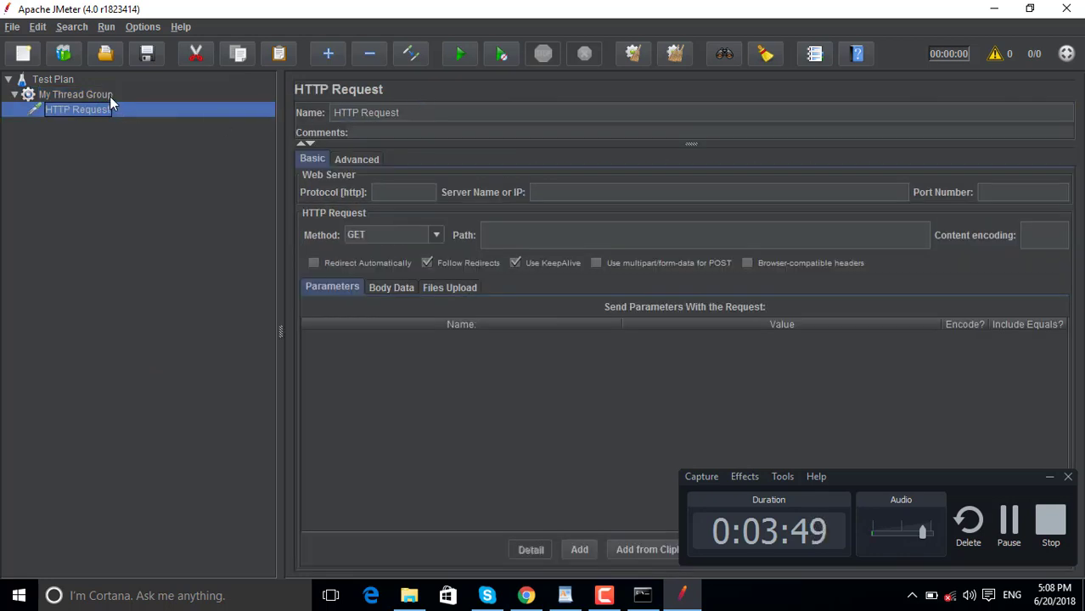
{"action": "left_click", "coordinate": [567, 598]}
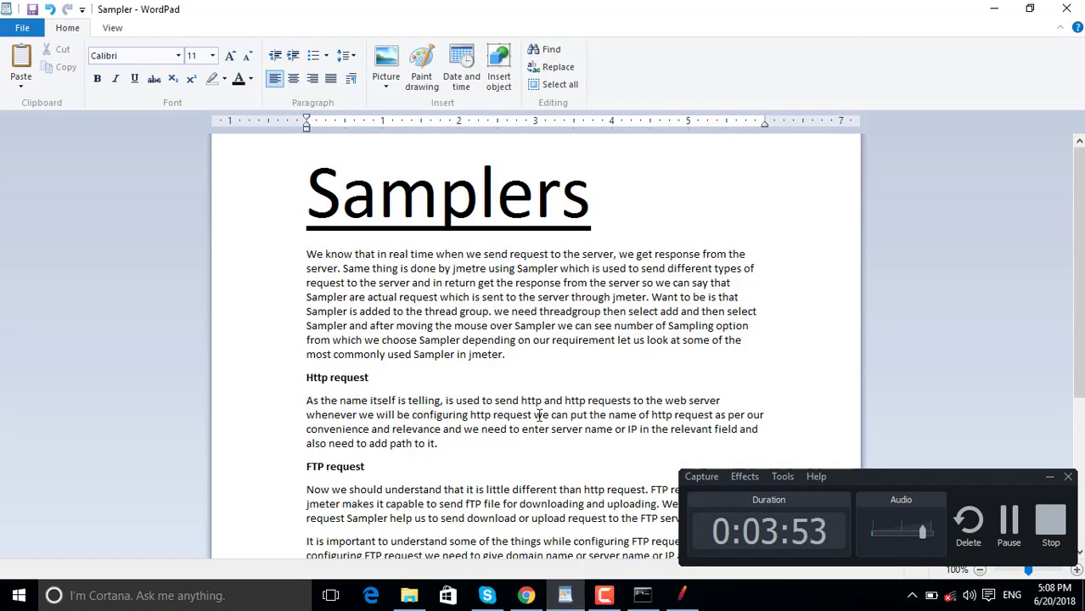
{"action": "double_click", "coordinate": [339, 379]}
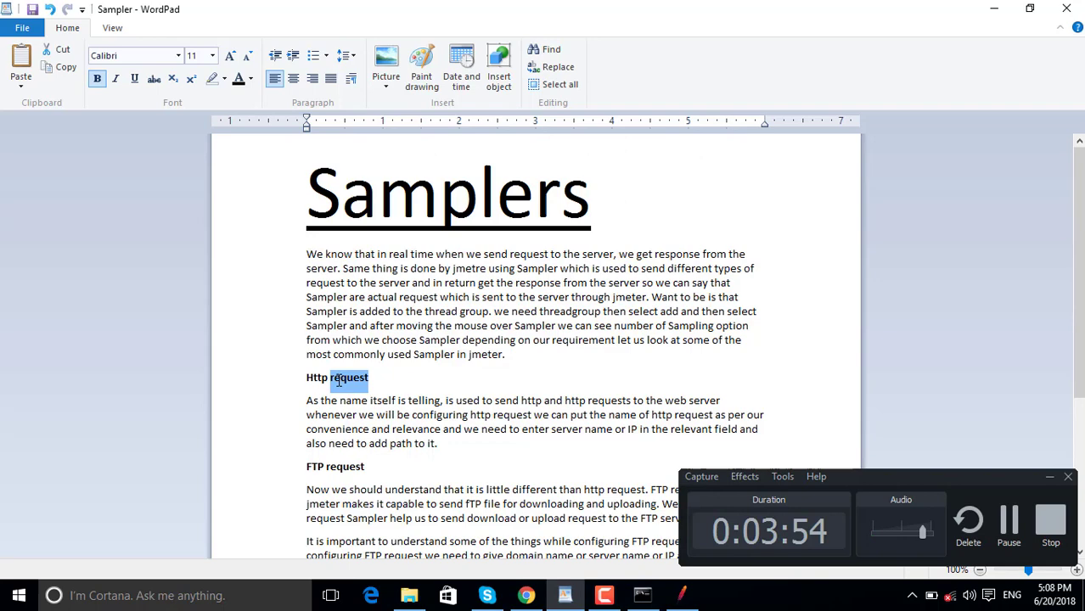
{"action": "double_click", "coordinate": [318, 472]}
{"action": "left_click", "coordinate": [324, 503]}
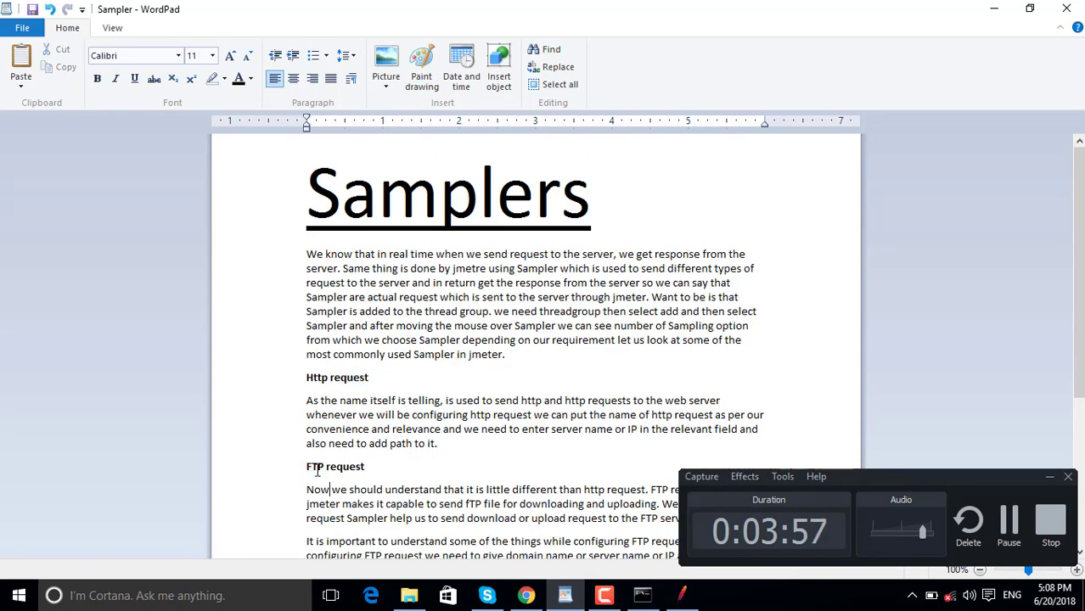
{"action": "scroll", "coordinate": [325, 519], "scroll_direction": "down", "scroll_amount": 5}
{"action": "scroll", "coordinate": [317, 472], "scroll_direction": "down", "scroll_amount": 1}
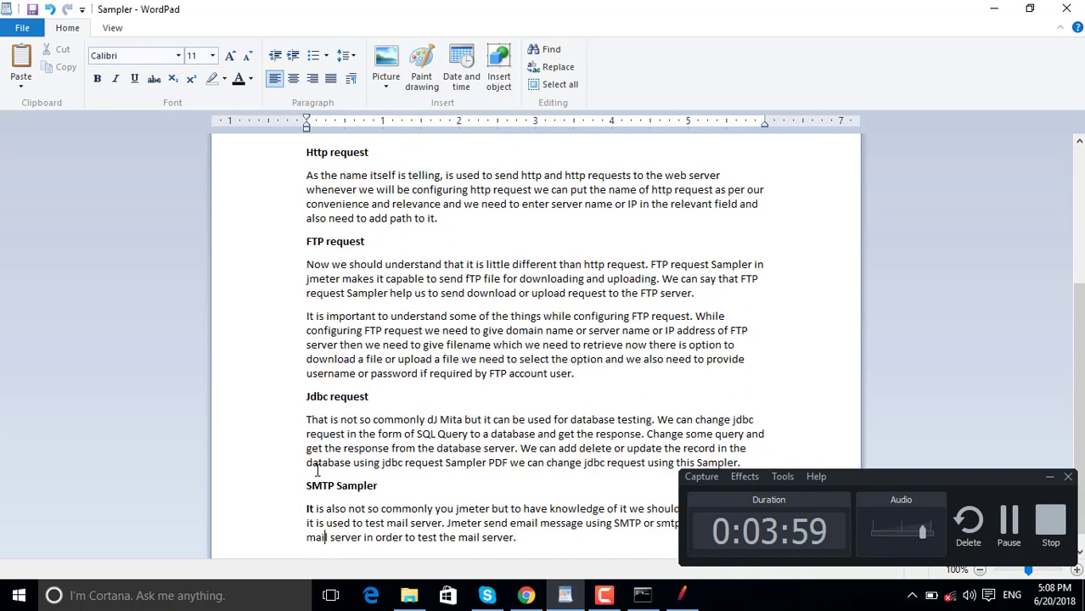
{"action": "double_click", "coordinate": [310, 403]}
{"action": "double_click", "coordinate": [319, 485]}
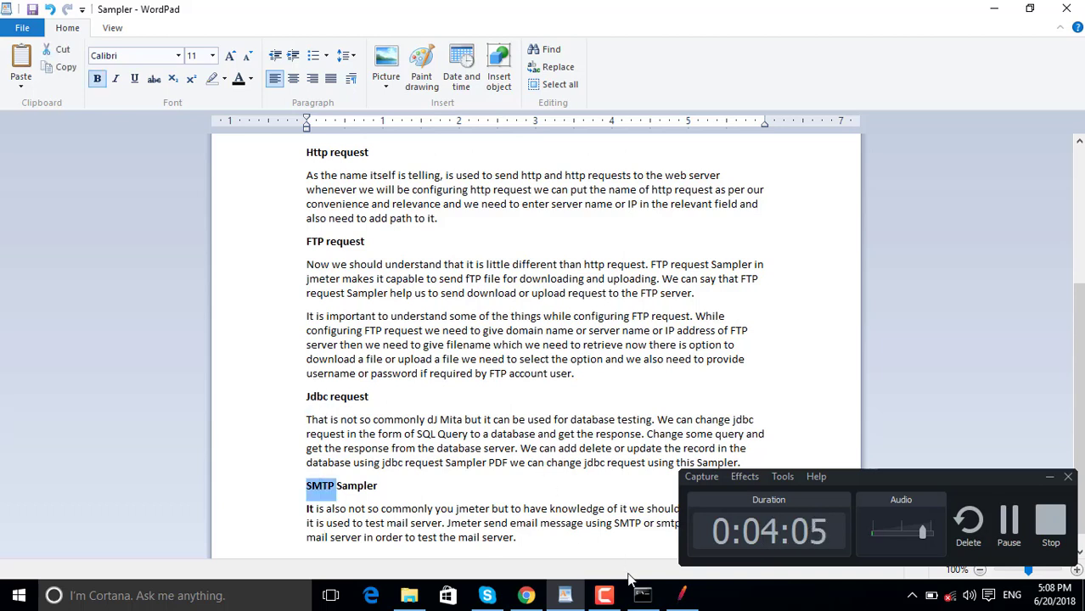
{"action": "mouse_move", "coordinate": [681, 589]}
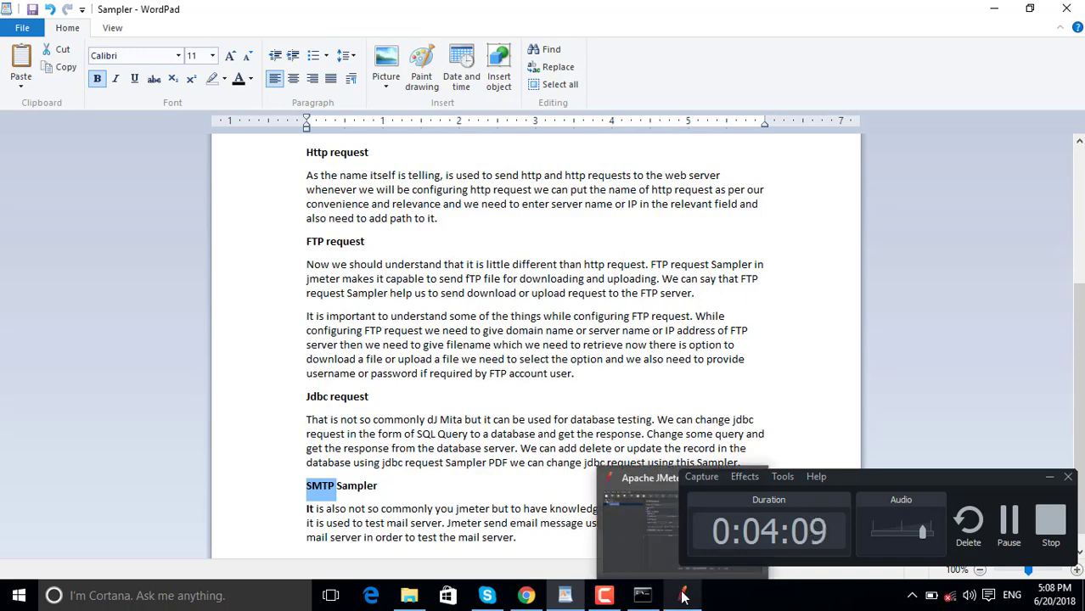
Back in JMeter, display My Thread Group's Add > Sampler list of sampler types.
{"action": "left_click", "coordinate": [682, 593]}
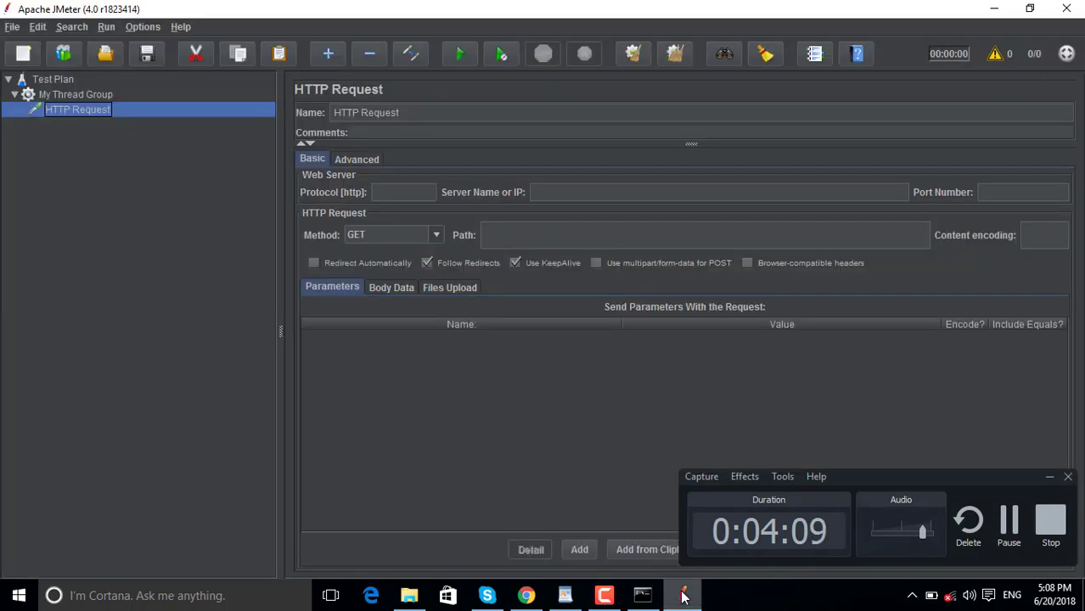
{"action": "left_click", "coordinate": [103, 97]}
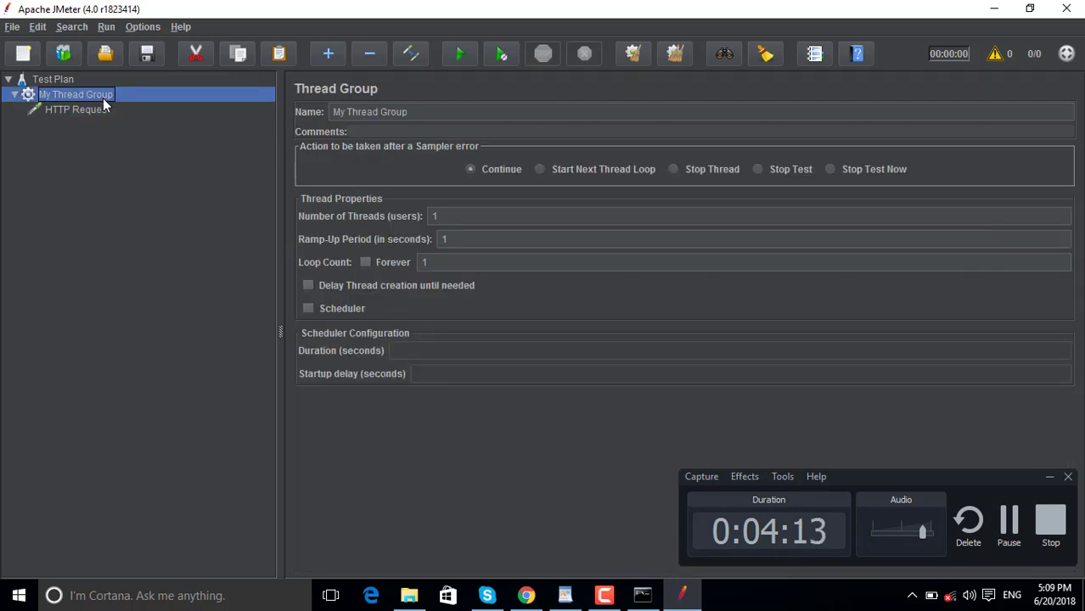
{"action": "right_click", "coordinate": [103, 98]}
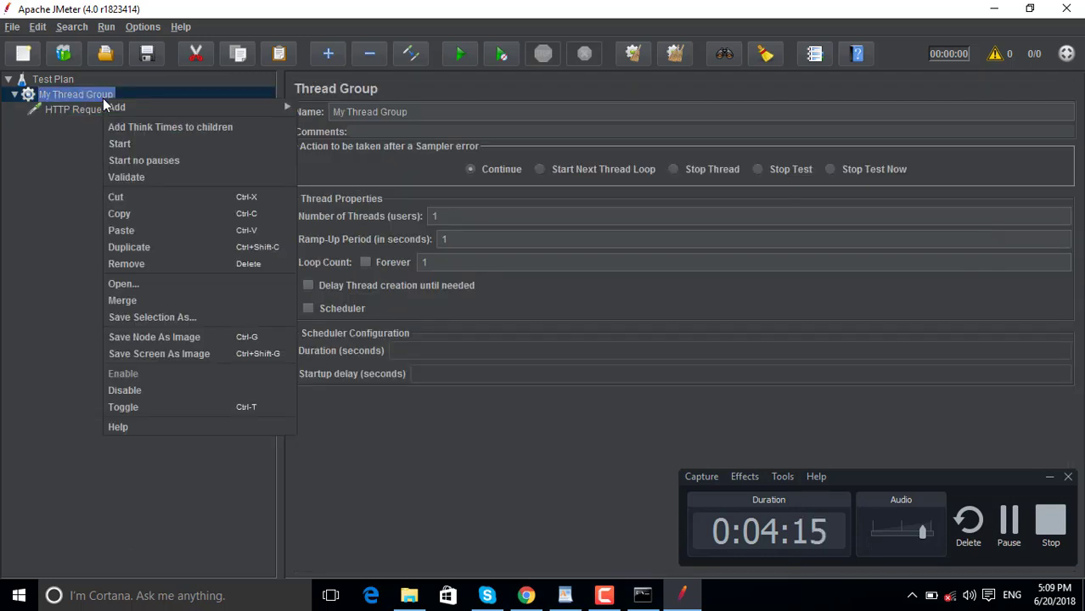
{"action": "left_click", "coordinate": [571, 599]}
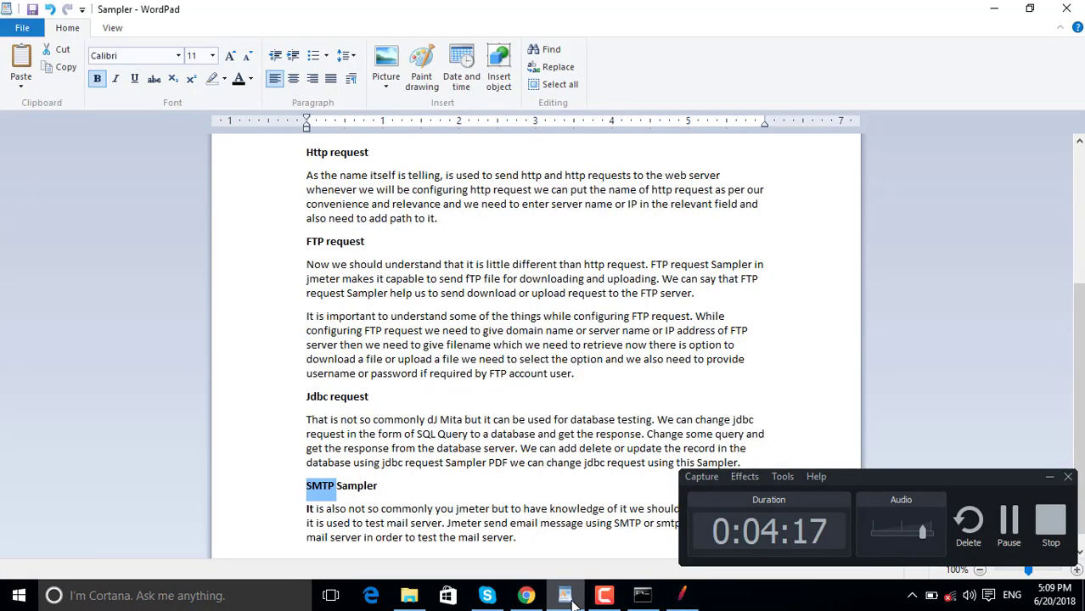
{"action": "left_click", "coordinate": [573, 601]}
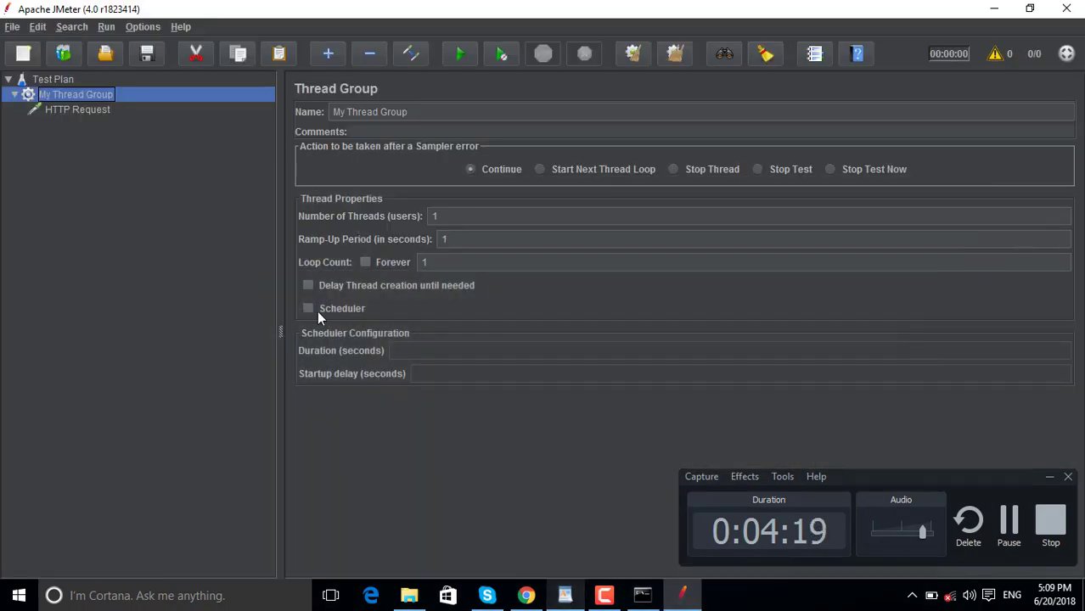
{"action": "right_click", "coordinate": [104, 95]}
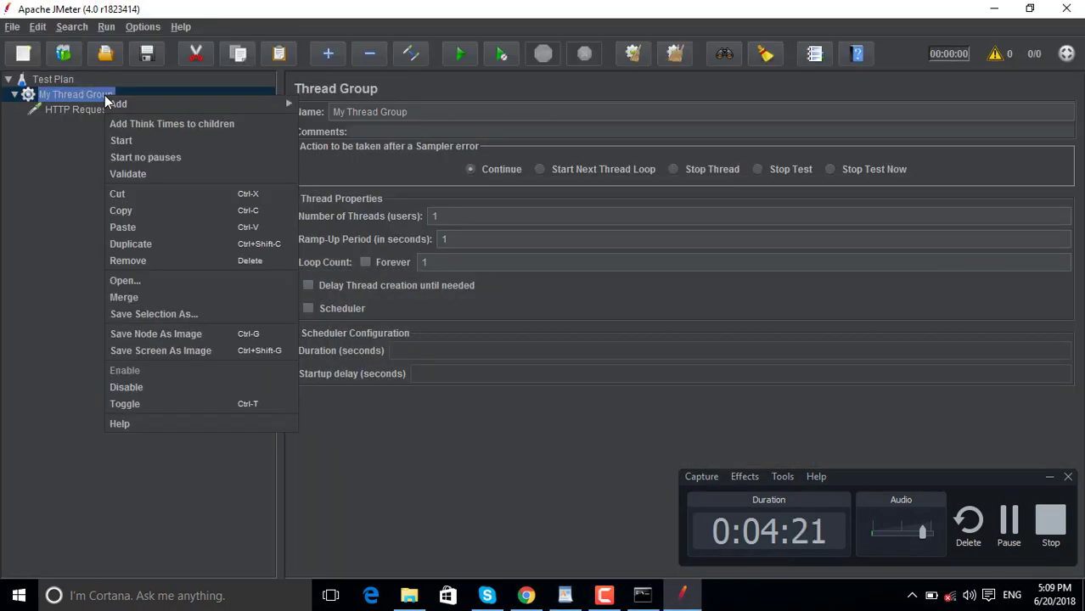
{"action": "mouse_move", "coordinate": [276, 103]}
{"action": "mouse_move", "coordinate": [327, 103]}
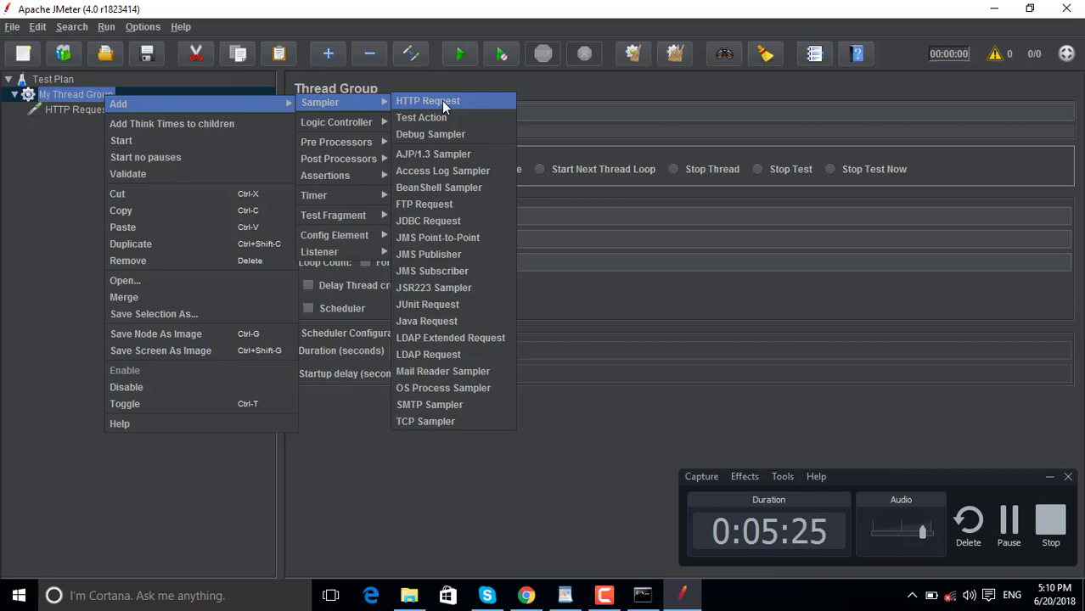
Dismiss the Add > Sampler menu without adding anything and show the HTTP Request sampler's settings.
{"action": "mouse_move", "coordinate": [370, 127]}
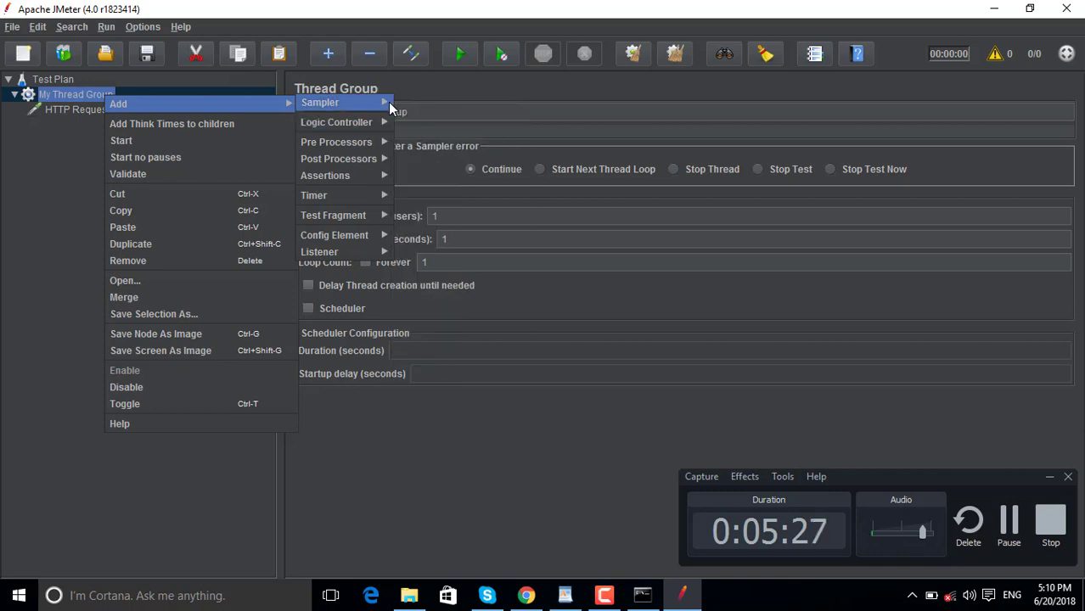
{"action": "mouse_move", "coordinate": [387, 103]}
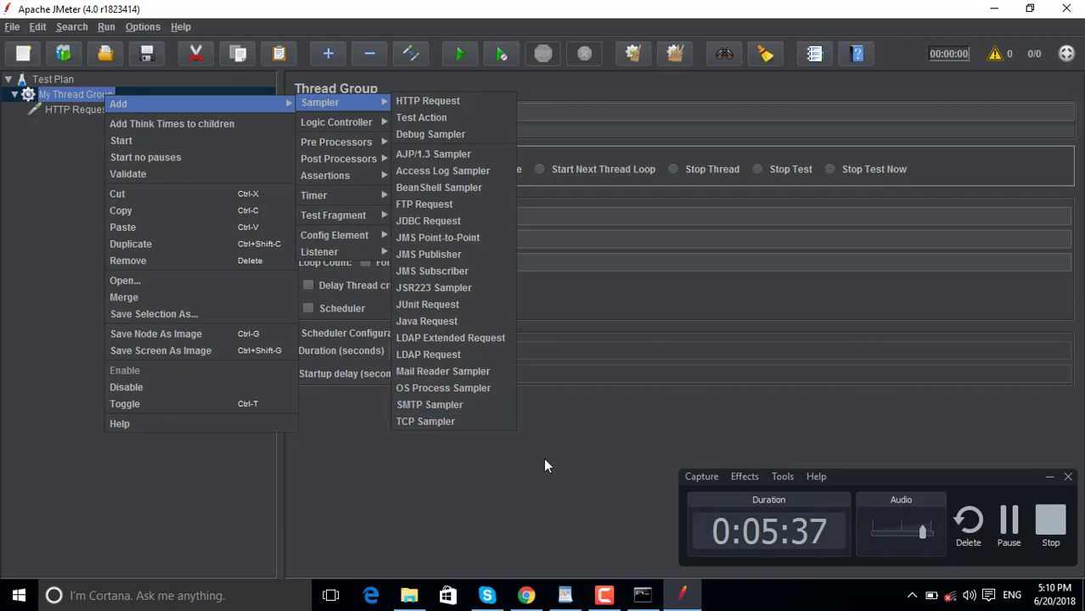
{"action": "mouse_move", "coordinate": [562, 592]}
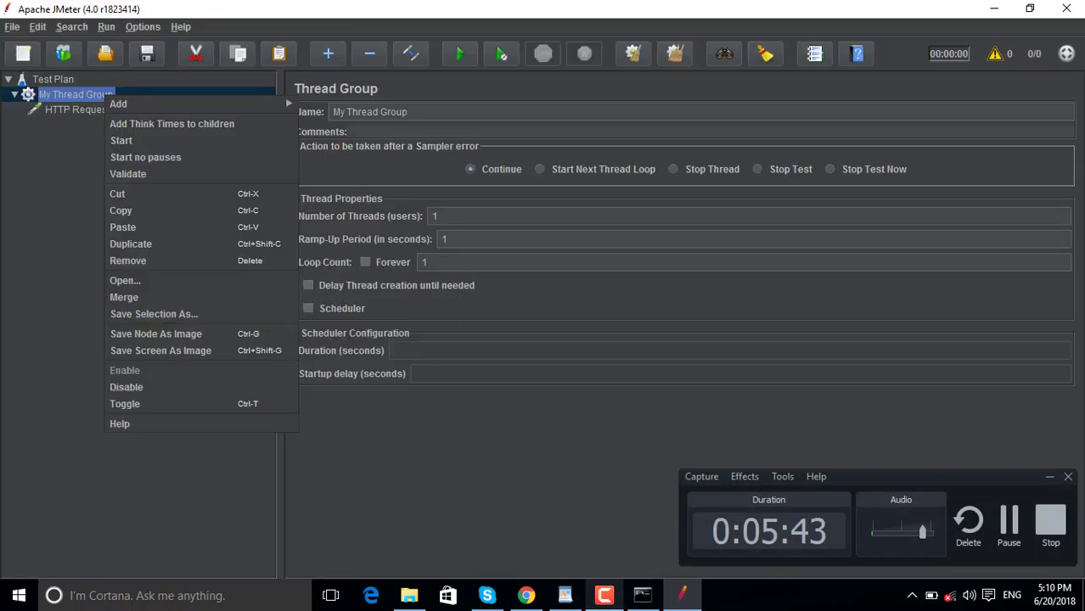
{"action": "left_click", "coordinate": [55, 111]}
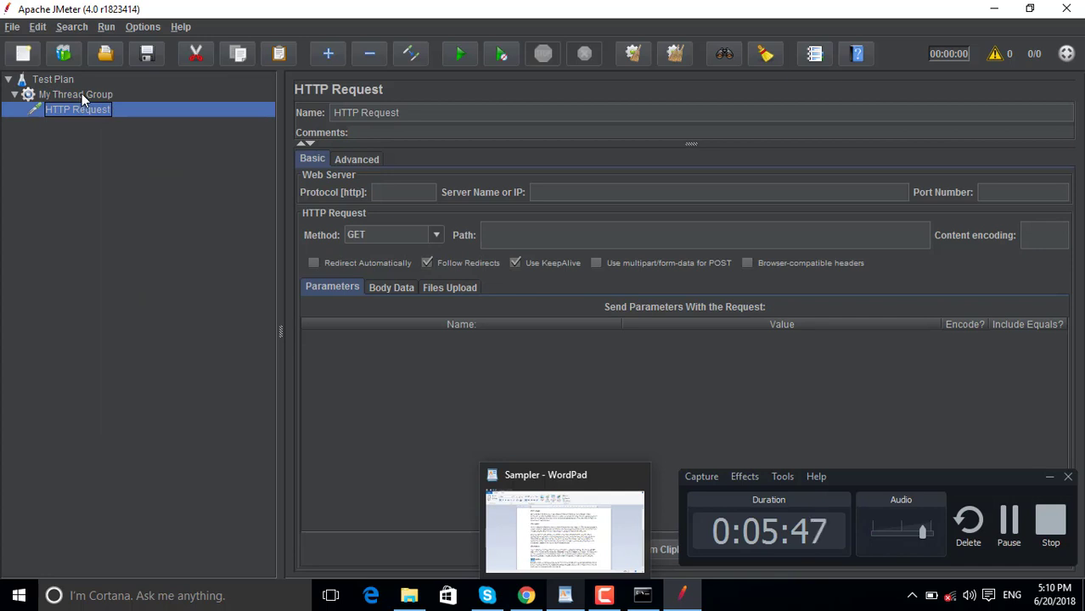
{"action": "left_click", "coordinate": [82, 95]}
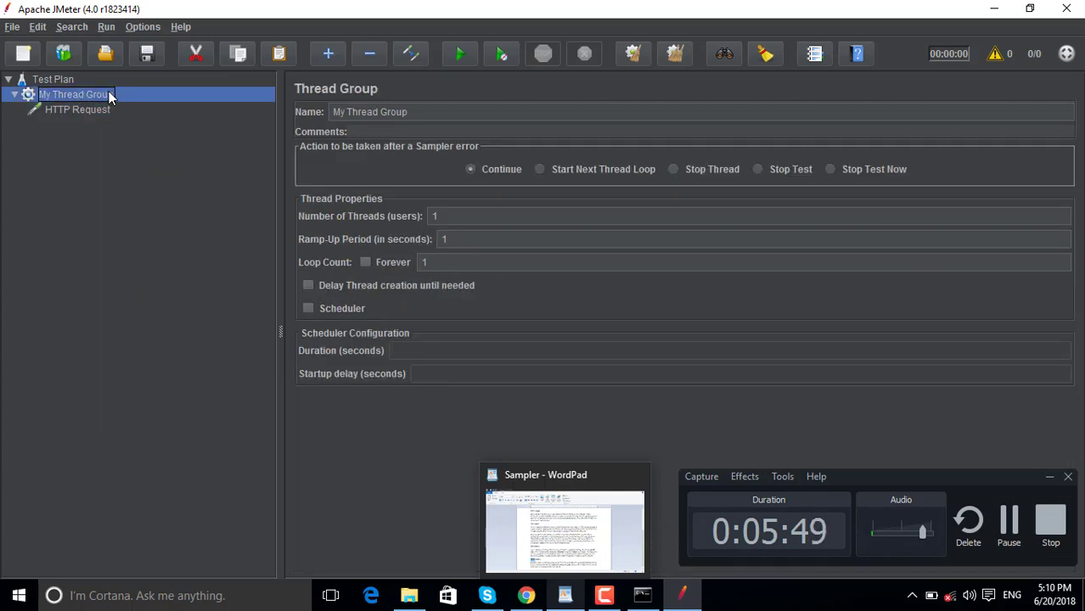
{"action": "right_click", "coordinate": [109, 92]}
{"action": "mouse_move", "coordinate": [145, 100]}
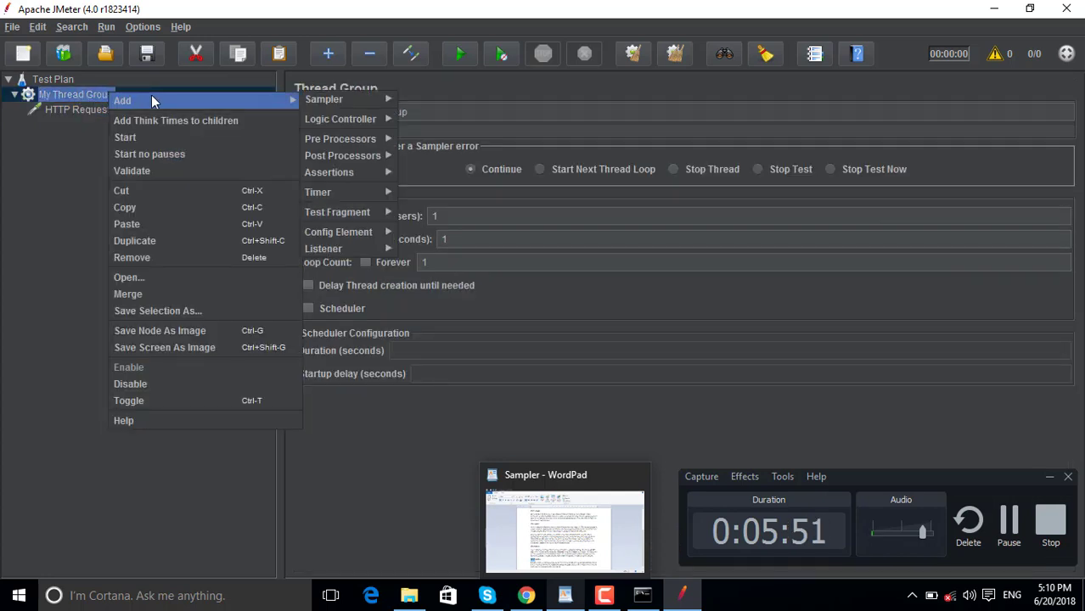
{"action": "mouse_move", "coordinate": [311, 100]}
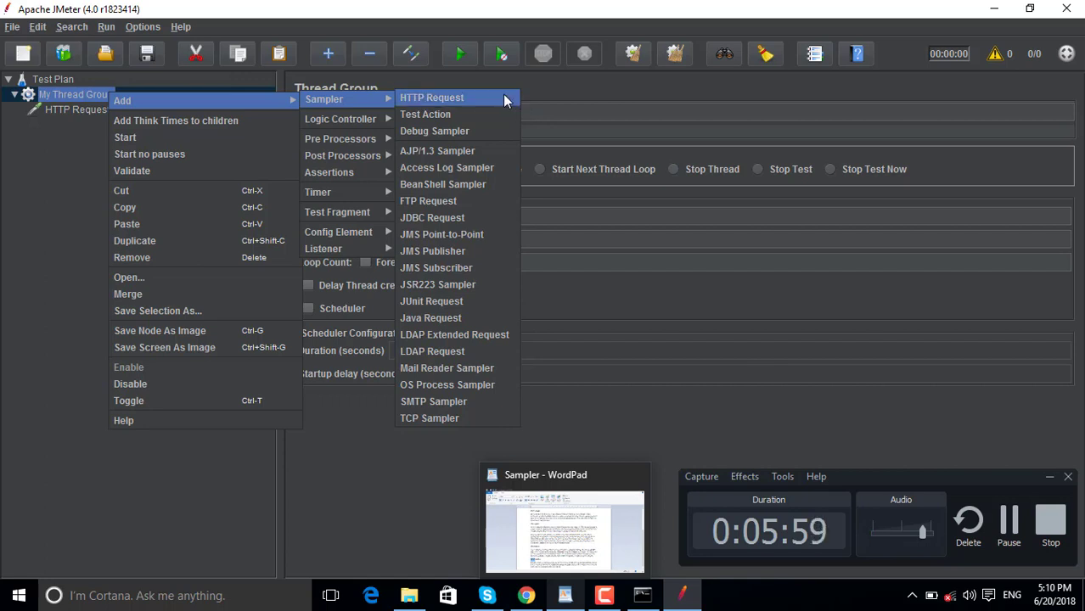
{"action": "left_click", "coordinate": [576, 95]}
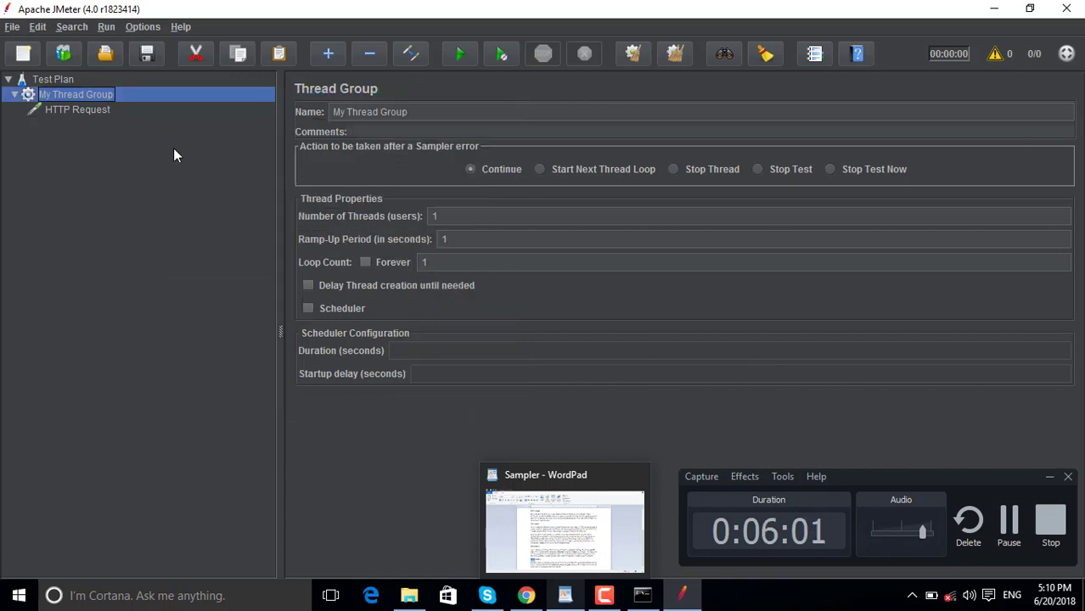
{"action": "left_click", "coordinate": [73, 110]}
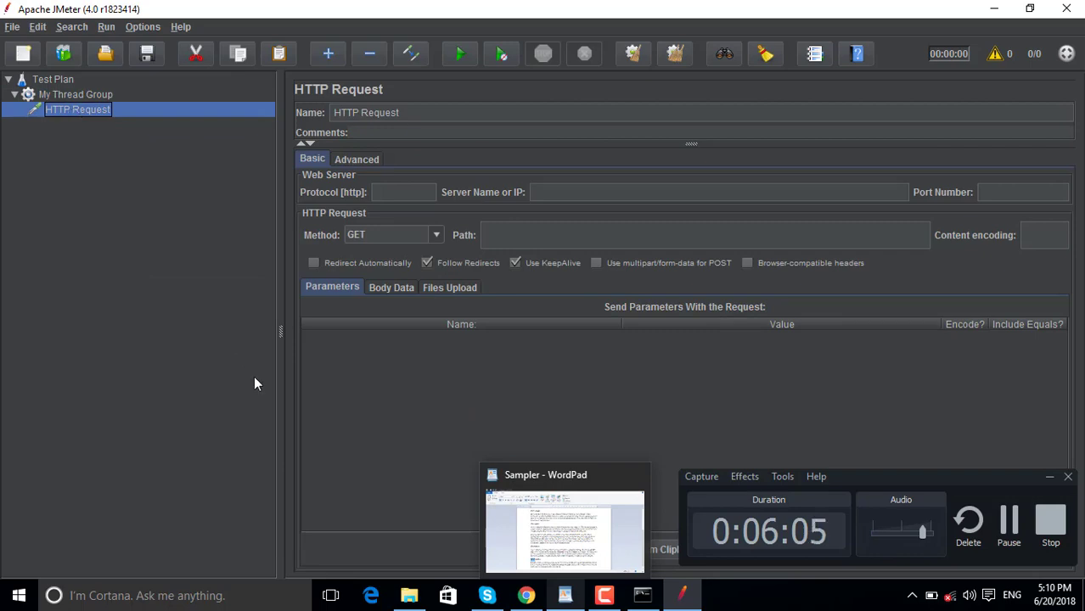
Change 'http' to 'https' in the Http request paragraph of the WordPad notes.
{"action": "left_click", "coordinate": [567, 598]}
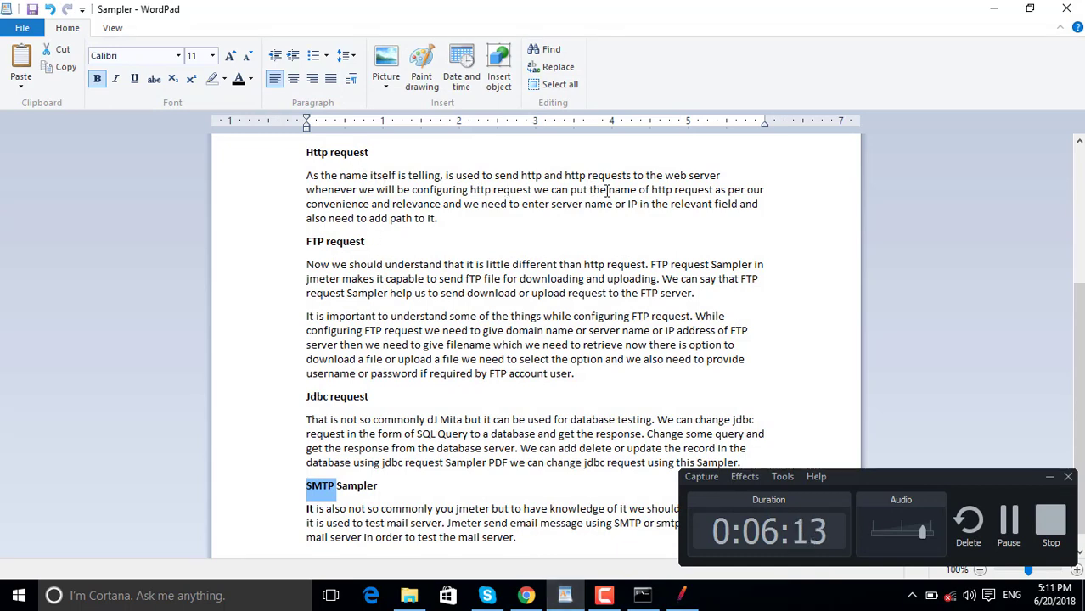
{"action": "left_click", "coordinate": [586, 175]}
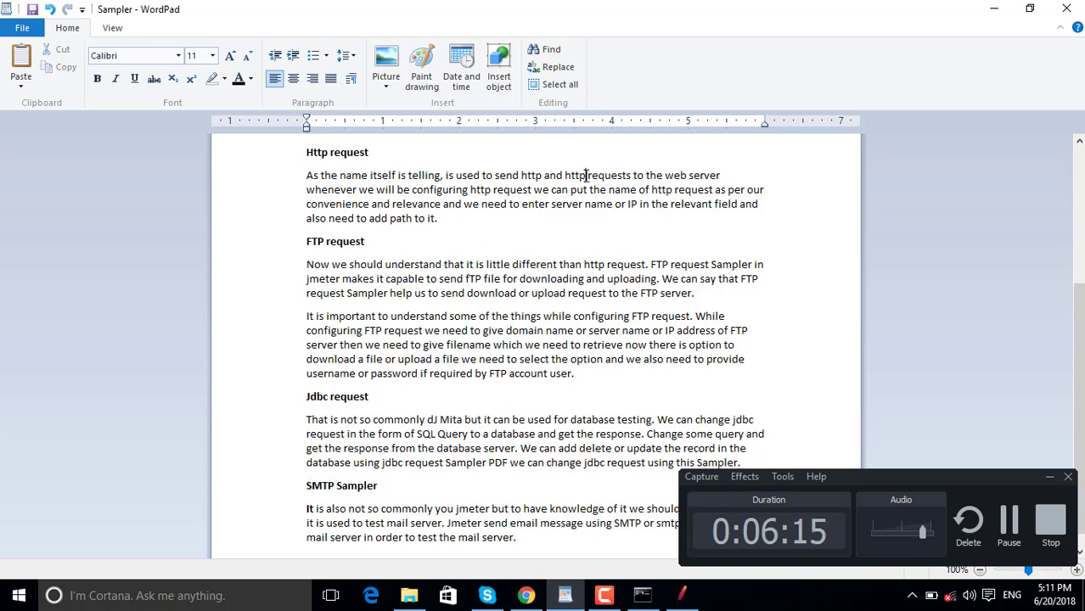
{"action": "type", "text": "s"}
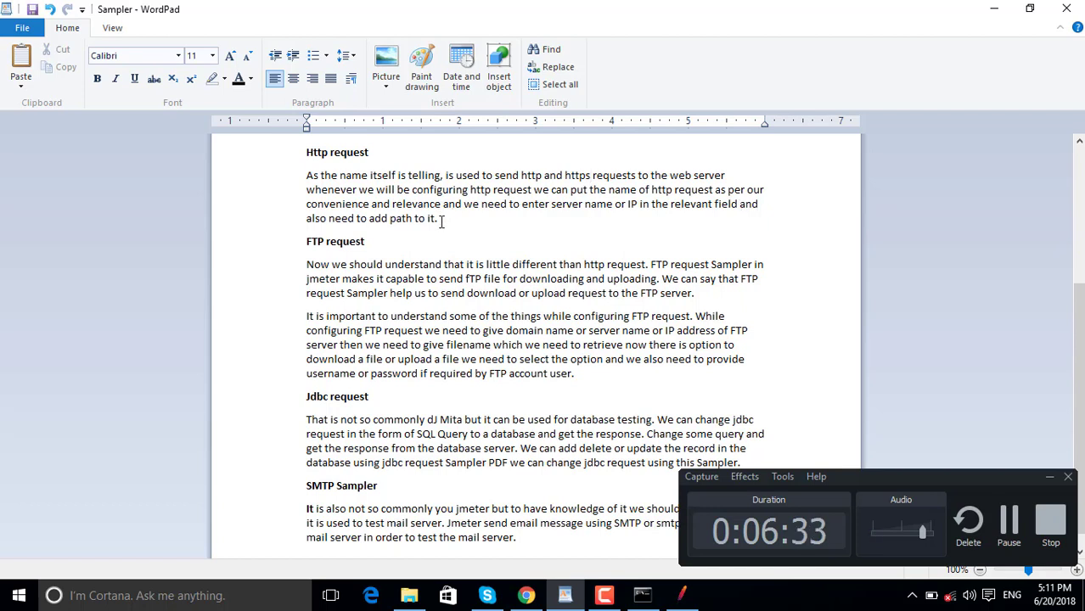
Prefix the sampler name with 'My', set server google.com and path /.
{"action": "left_click", "coordinate": [681, 595]}
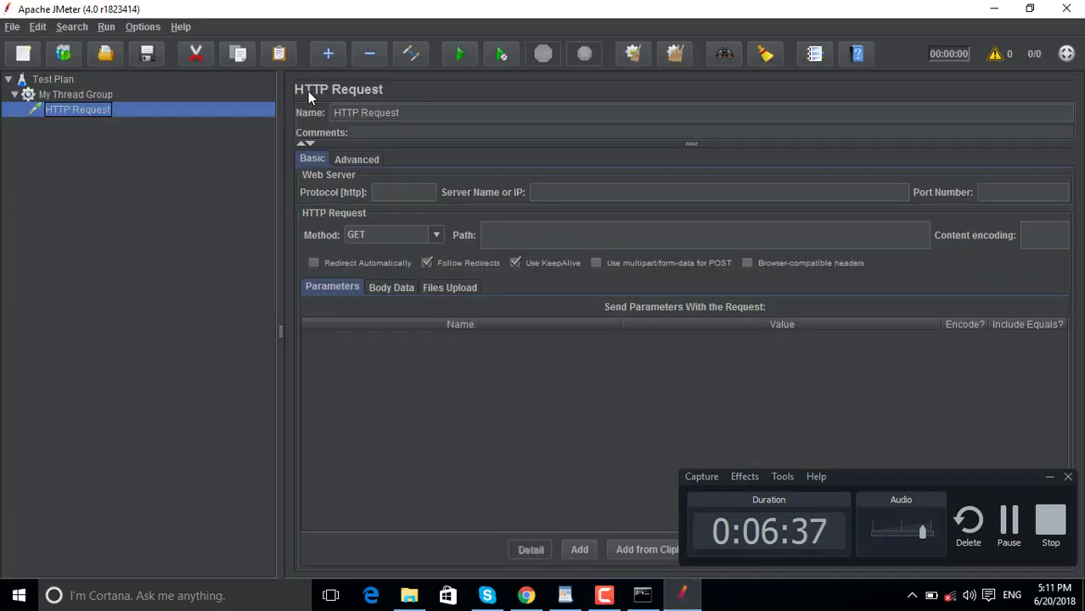
{"action": "left_click", "coordinate": [336, 114]}
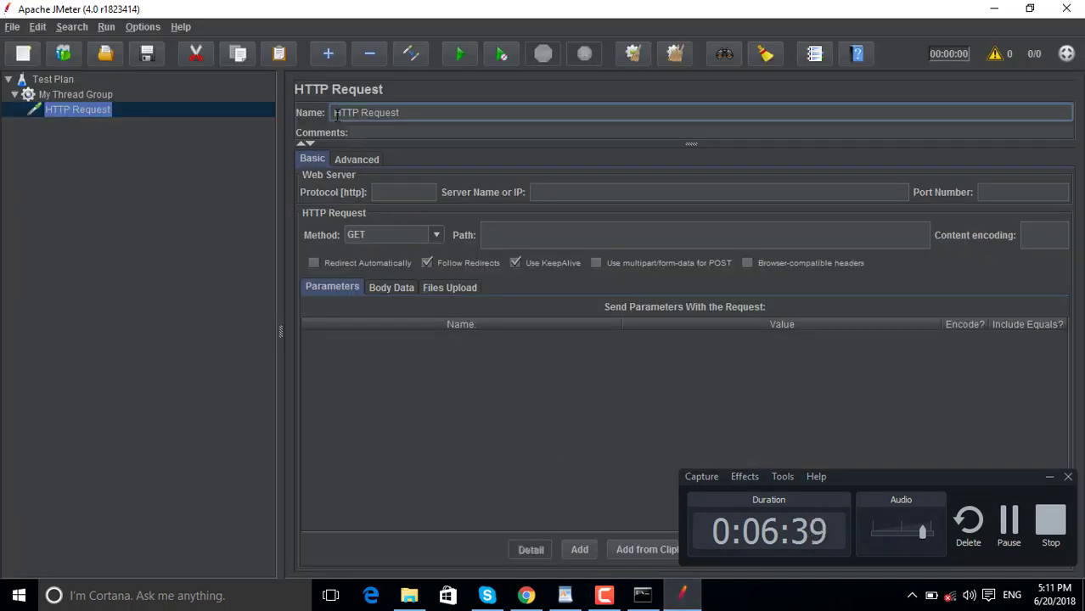
{"action": "type", "text": "My"}
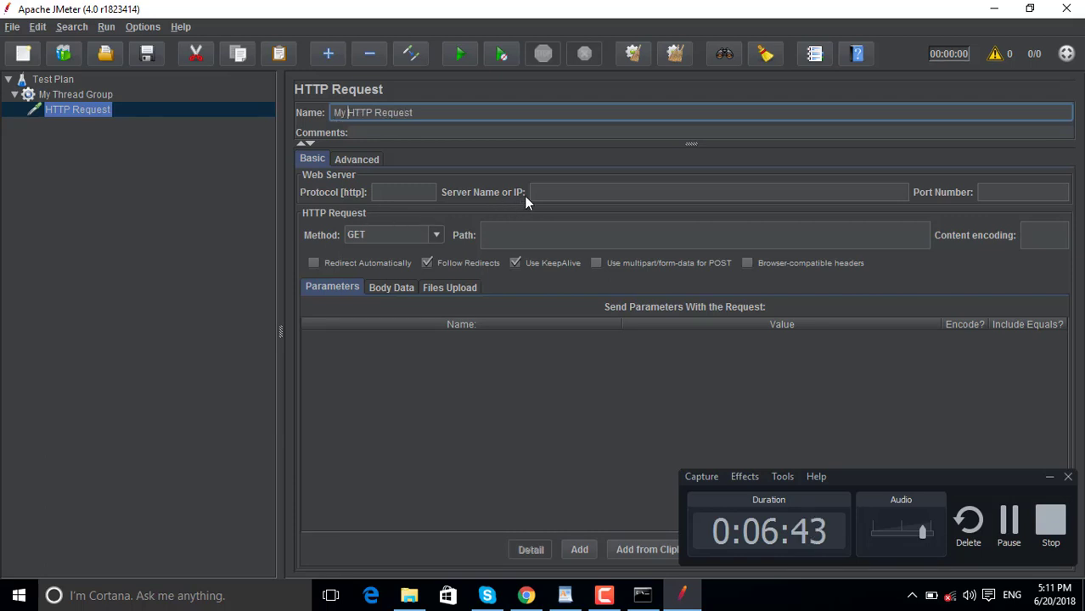
{"action": "left_click", "coordinate": [555, 191]}
{"action": "type", "text": "g"}
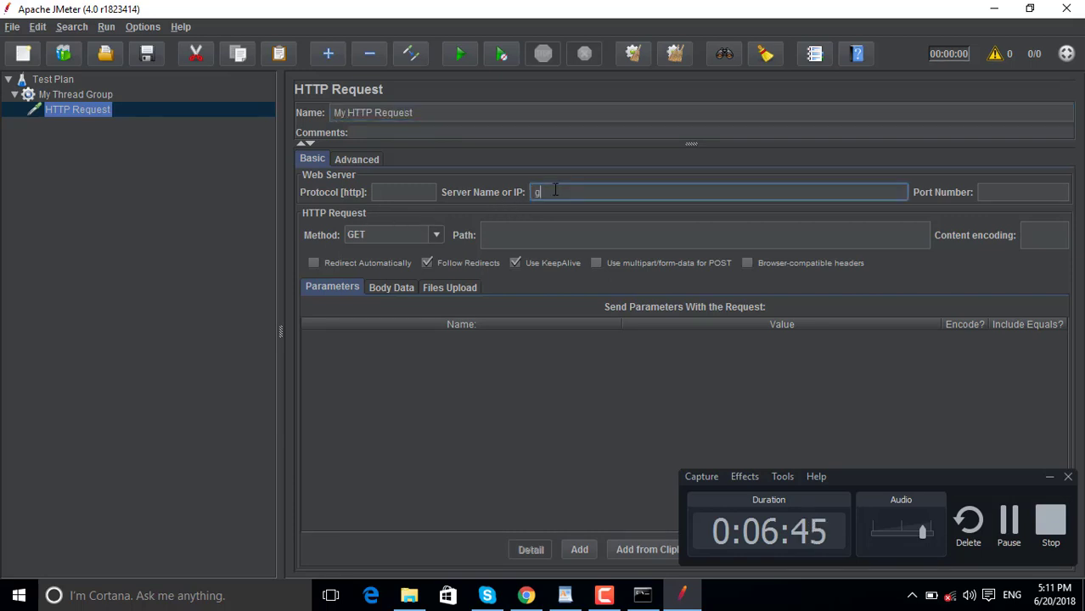
{"action": "type", "text": "oogle.com"}
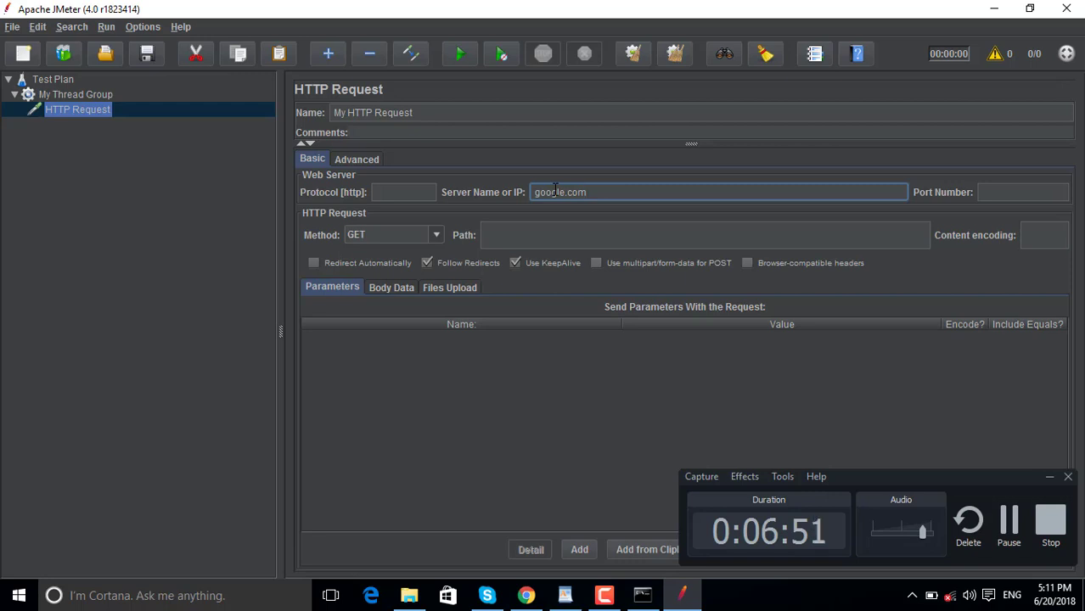
{"action": "left_click", "coordinate": [493, 237]}
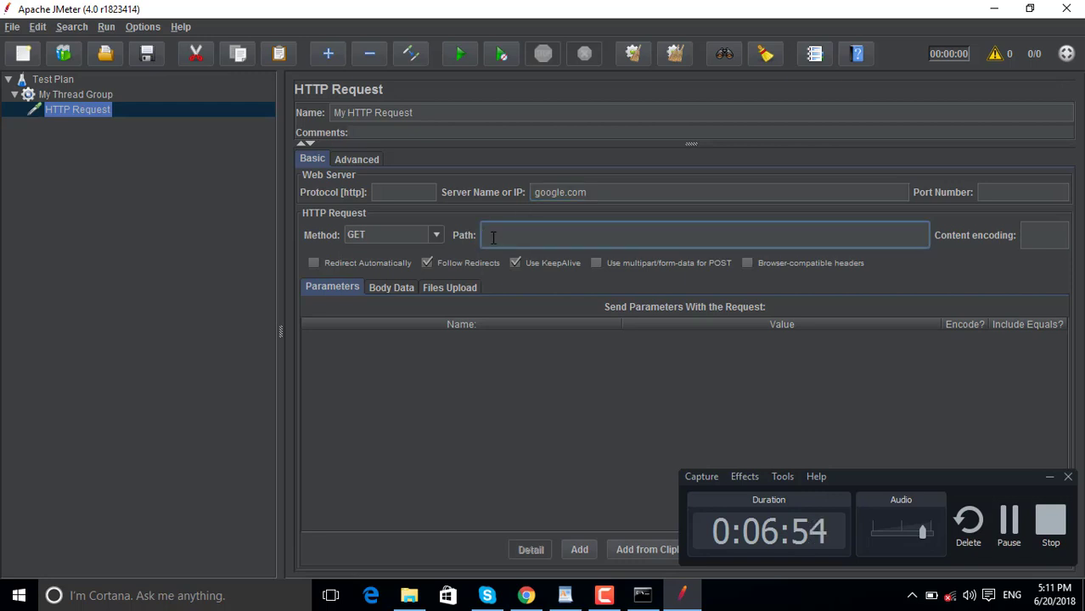
{"action": "left_click", "coordinate": [608, 193]}
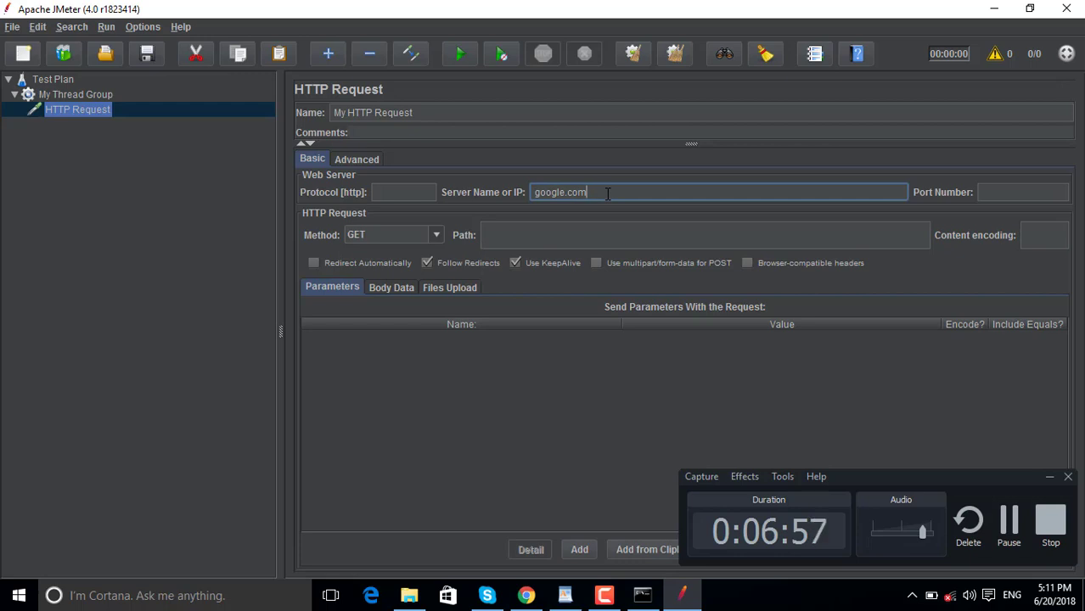
{"action": "left_click", "coordinate": [537, 235]}
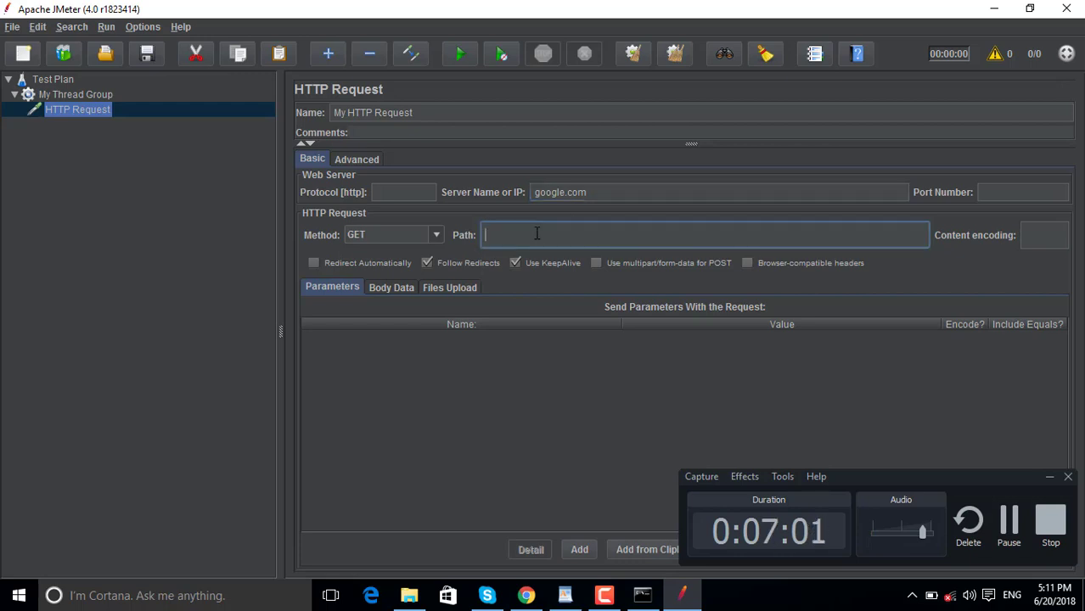
{"action": "type", "text": "/"}
{"action": "left_click", "coordinate": [526, 597]}
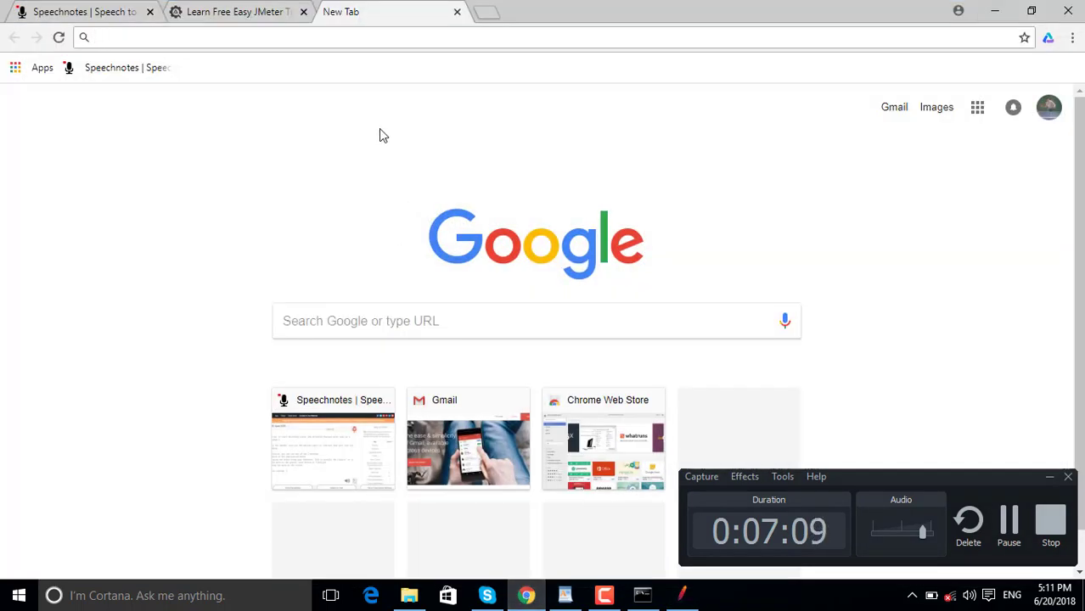
{"action": "type", "text": "gm"}
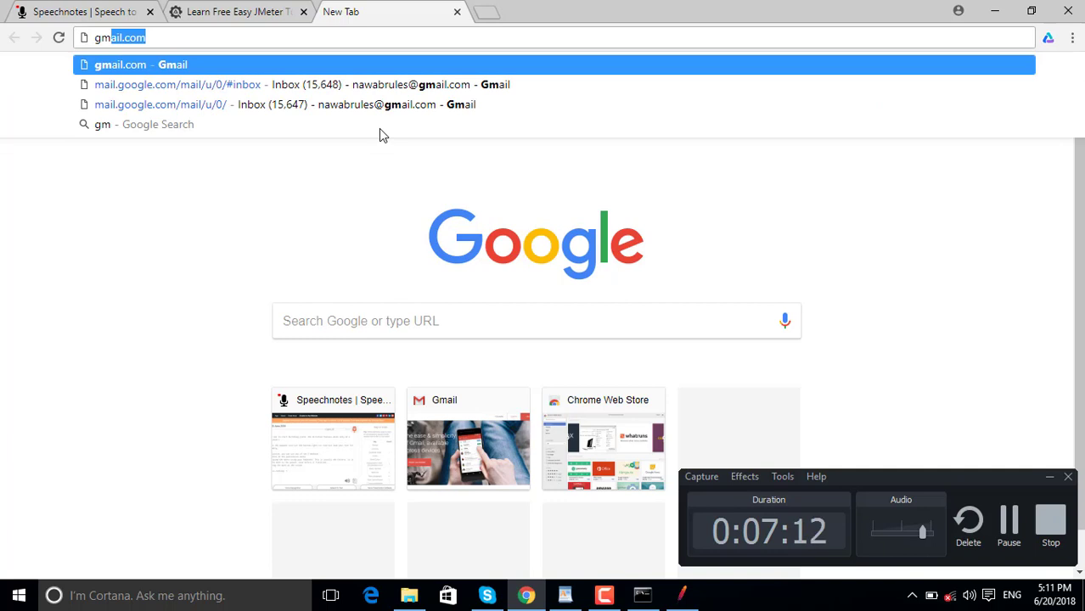
{"action": "key", "text": "Return"}
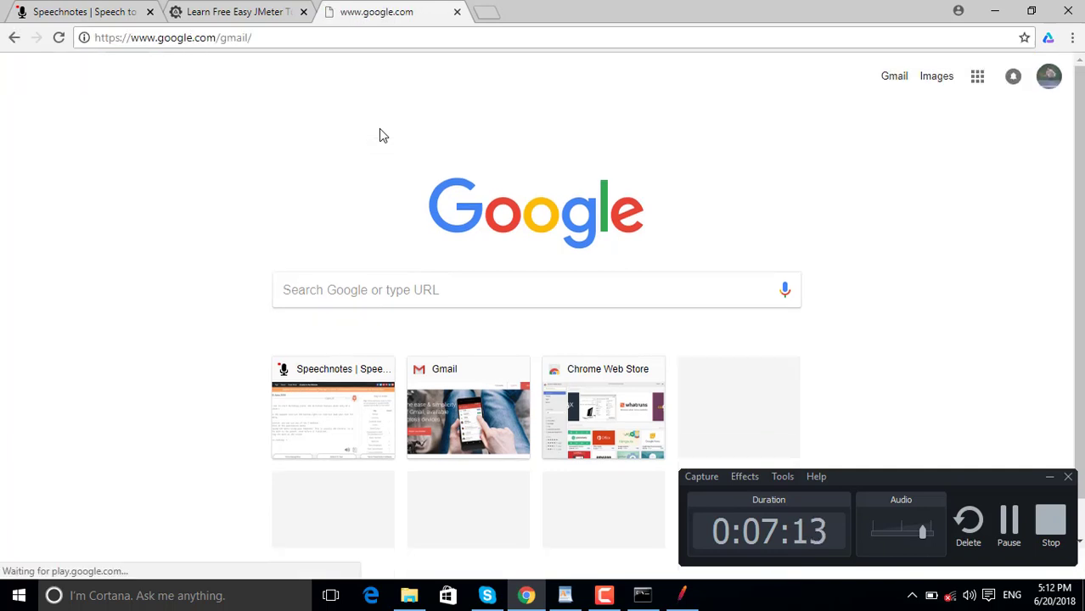
{"action": "left_click", "coordinate": [268, 38]}
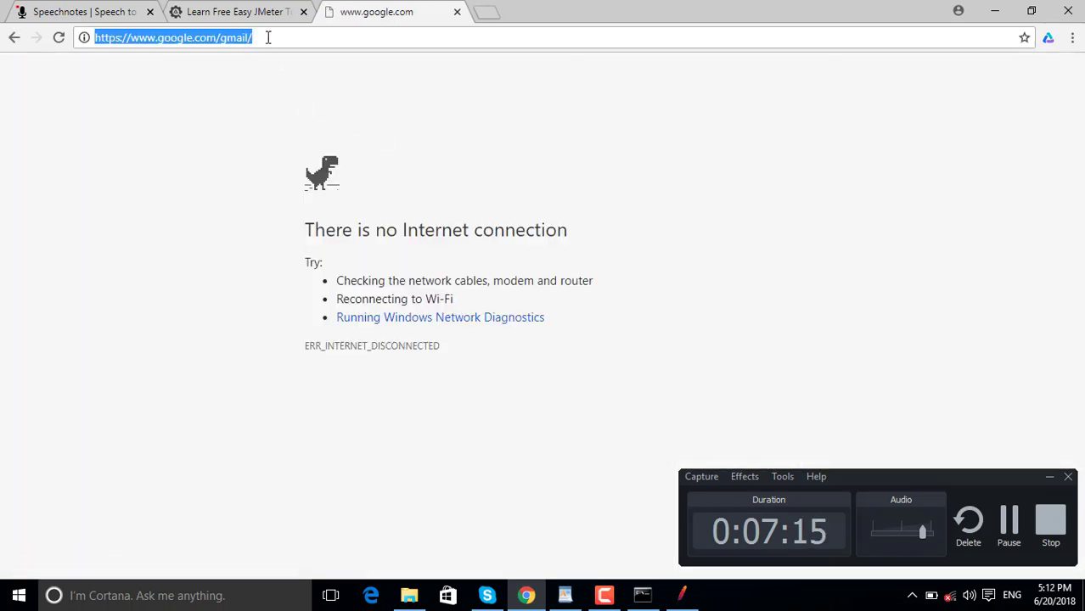
{"action": "left_click", "coordinate": [217, 37]}
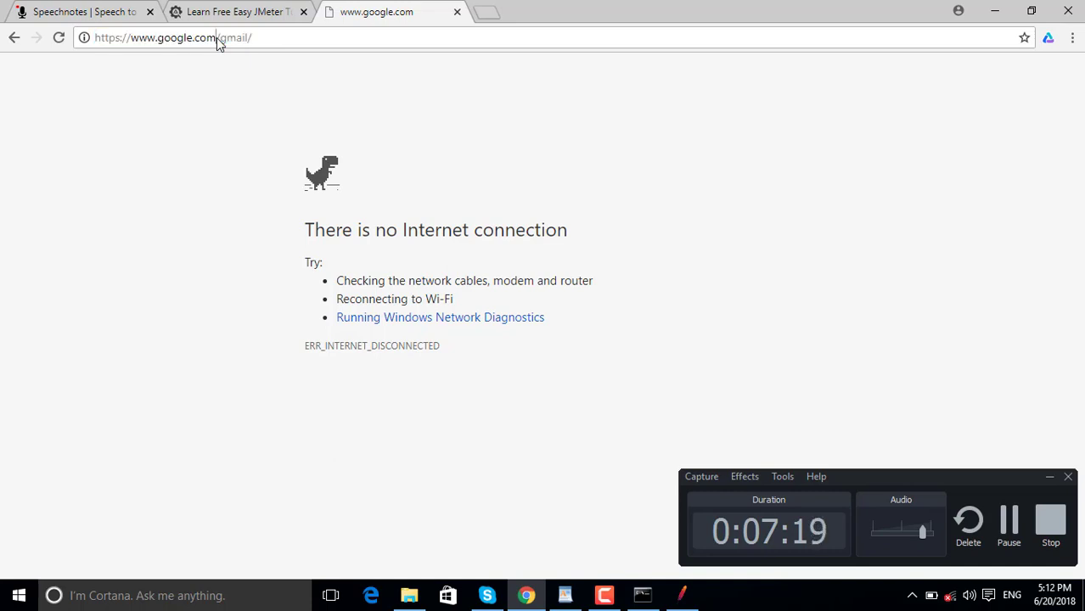
{"action": "left_click", "coordinate": [263, 36], "text": "shift"}
{"action": "key", "text": "ctrl+c"}
Replace the My HTTP Request path '/' with /gmail/.
{"action": "left_click", "coordinate": [683, 595]}
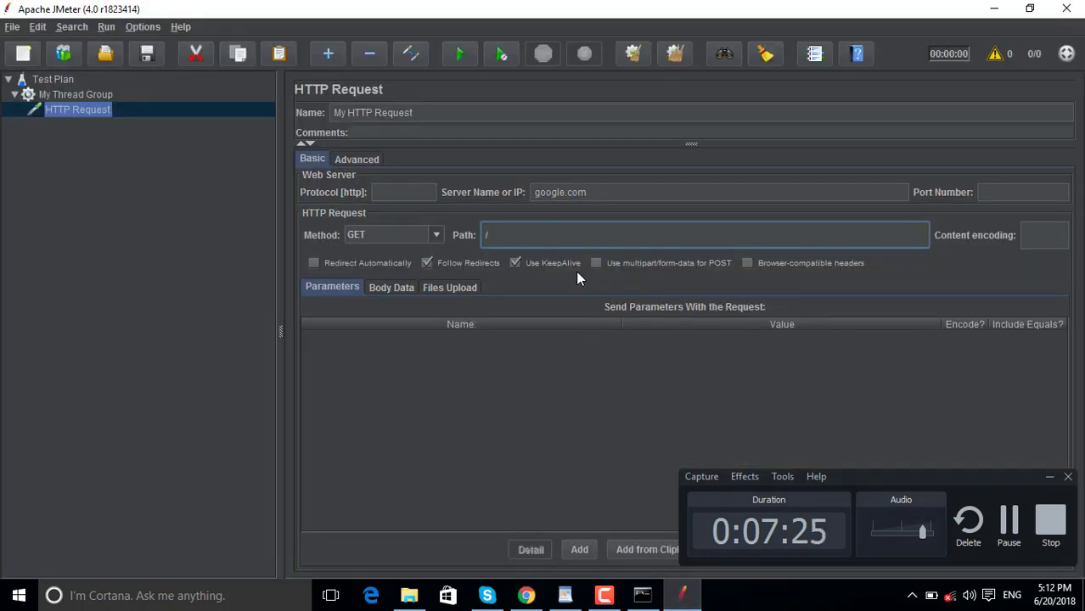
{"action": "key", "text": "BackSpace"}
{"action": "key", "text": "ctrl+v"}
{"action": "key", "text": "BackSpace"}
{"action": "key", "text": "BackSpace"}
{"action": "key", "text": "BackSpace"}
{"action": "key", "text": "BackSpace"}
{"action": "key", "text": "BackSpace"}
{"action": "key", "text": "BackSpace"}
{"action": "key", "text": "BackSpace"}
{"action": "type", "text": "/gmail"}
{"action": "left_click", "coordinate": [694, 597]}
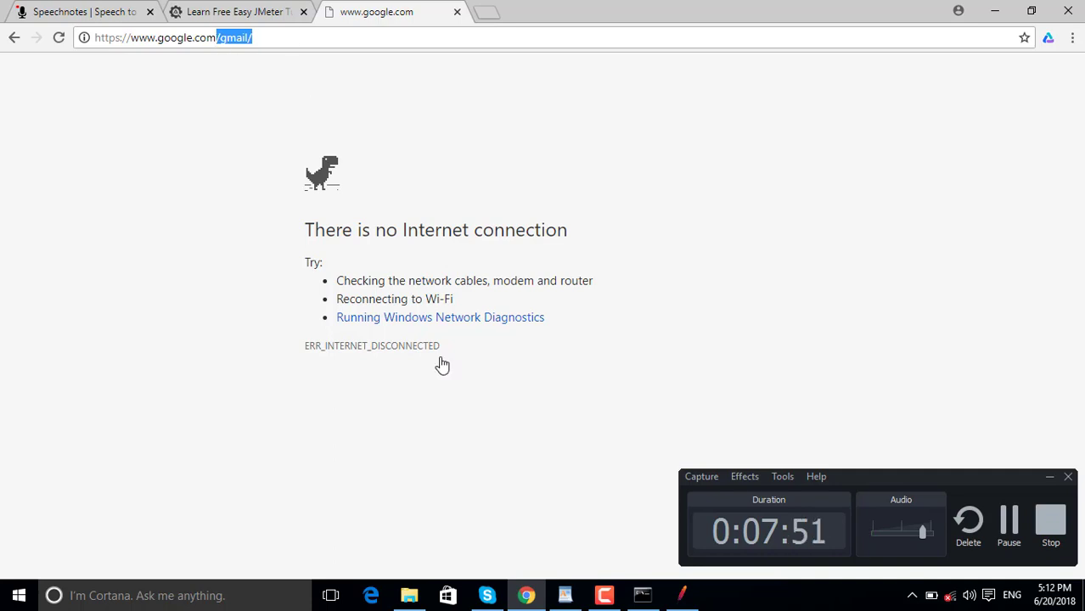
Bring JMeter back in front showing server google.com and path /gmail/.
{"action": "left_click", "coordinate": [682, 595]}
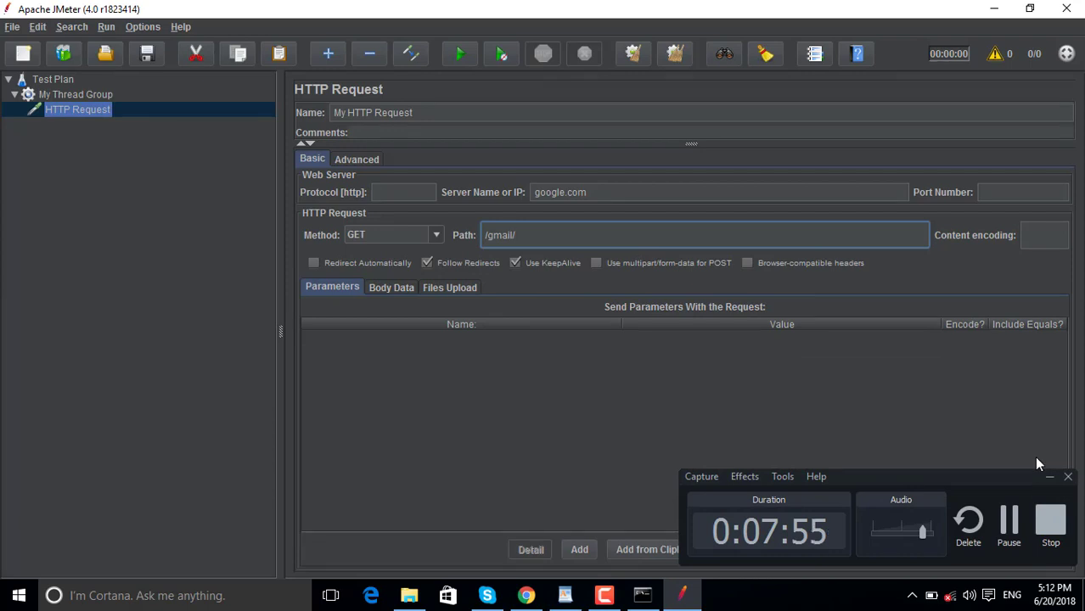
Add an FTP Request sampler to My Thread Group.
{"action": "left_click", "coordinate": [1048, 477]}
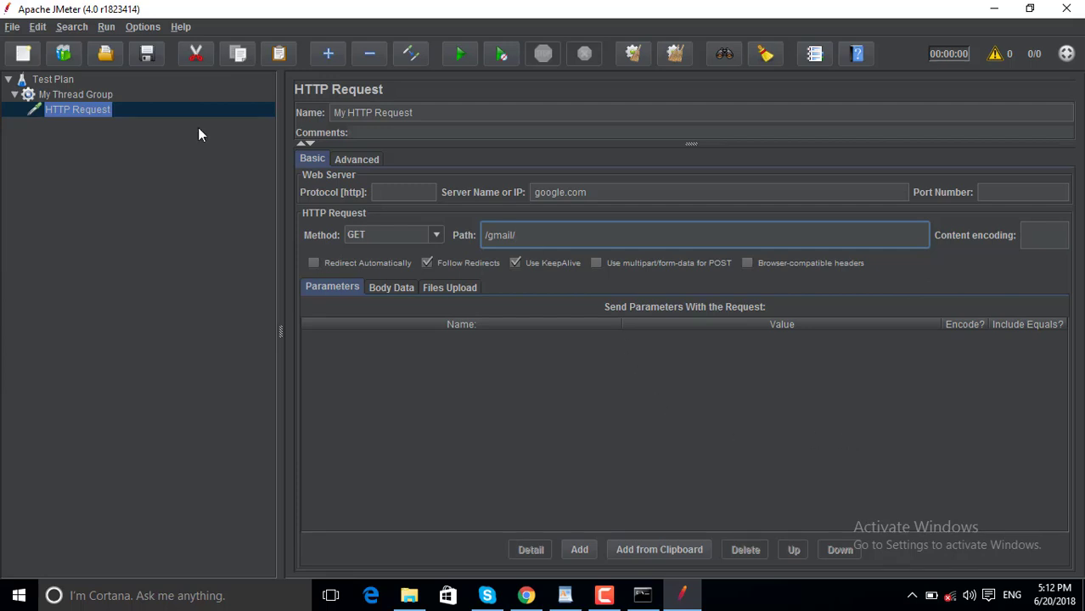
{"action": "left_click", "coordinate": [108, 97]}
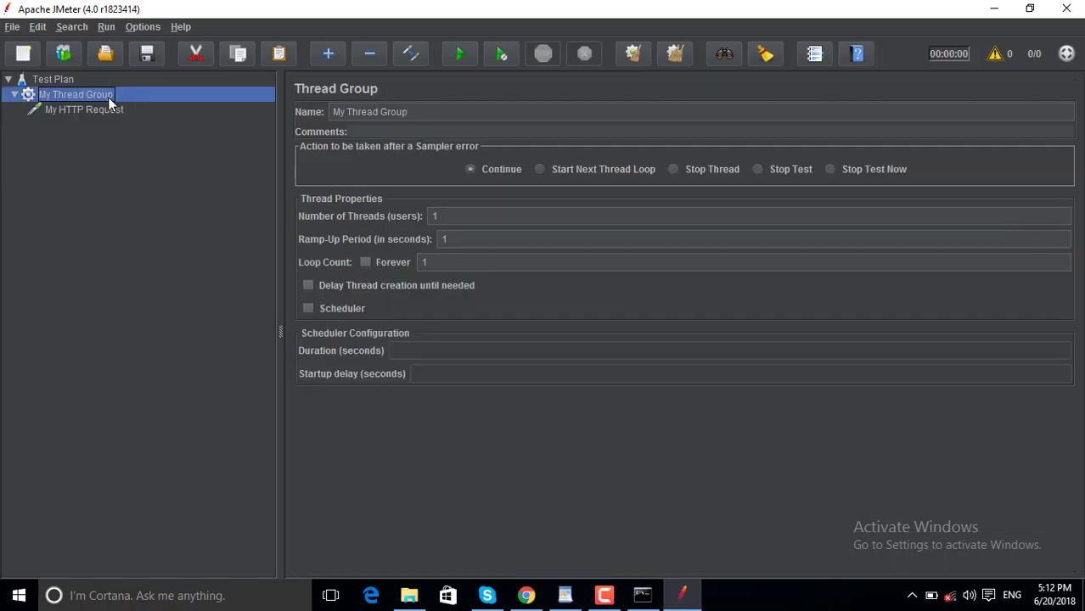
{"action": "right_click", "coordinate": [108, 96]}
{"action": "mouse_move", "coordinate": [225, 104]}
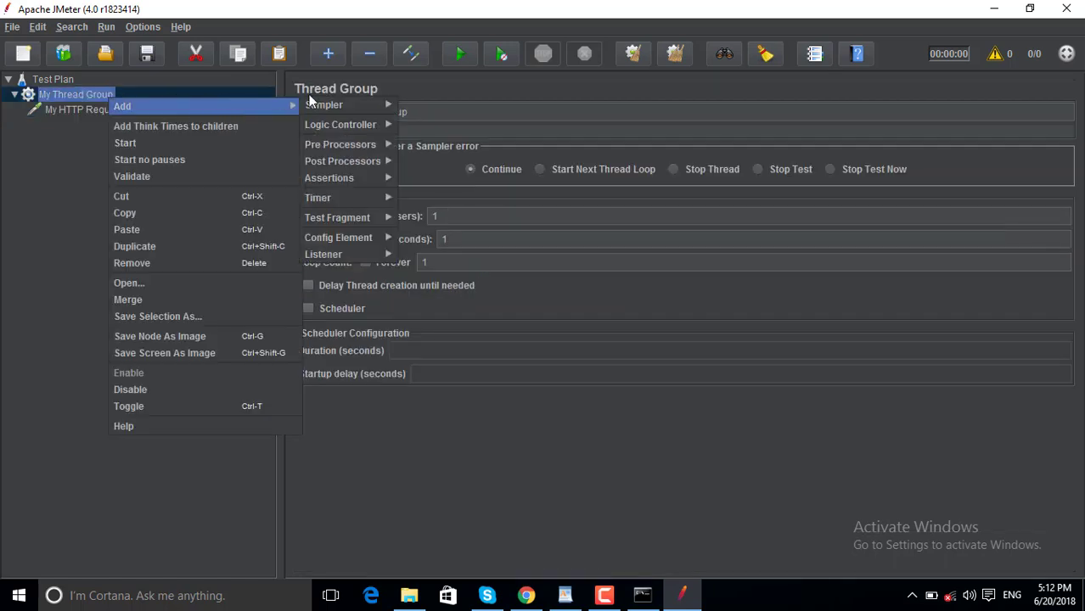
{"action": "mouse_move", "coordinate": [350, 106]}
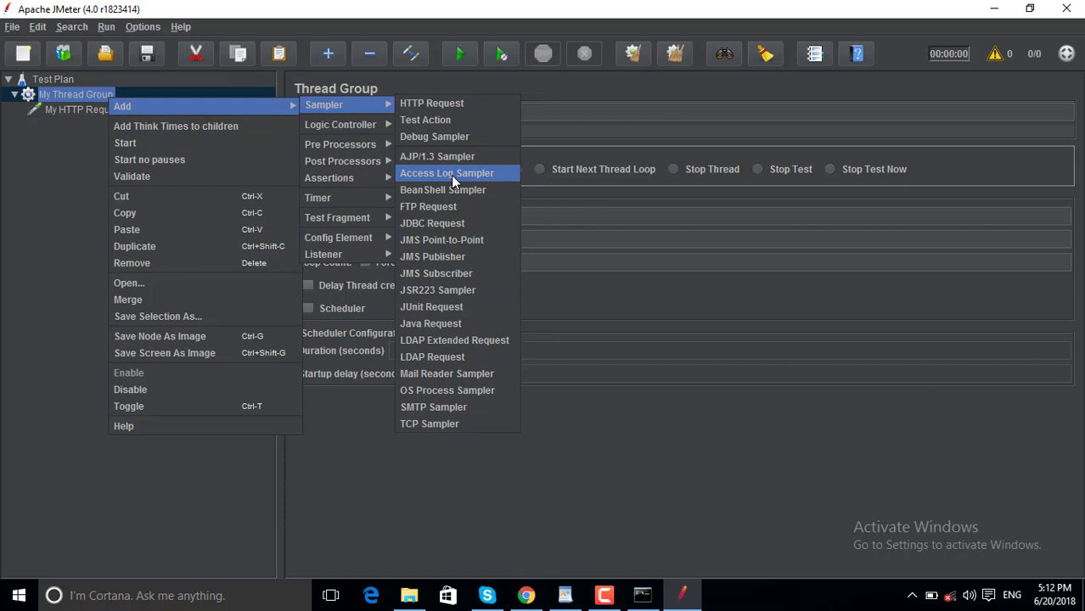
{"action": "left_click", "coordinate": [449, 208]}
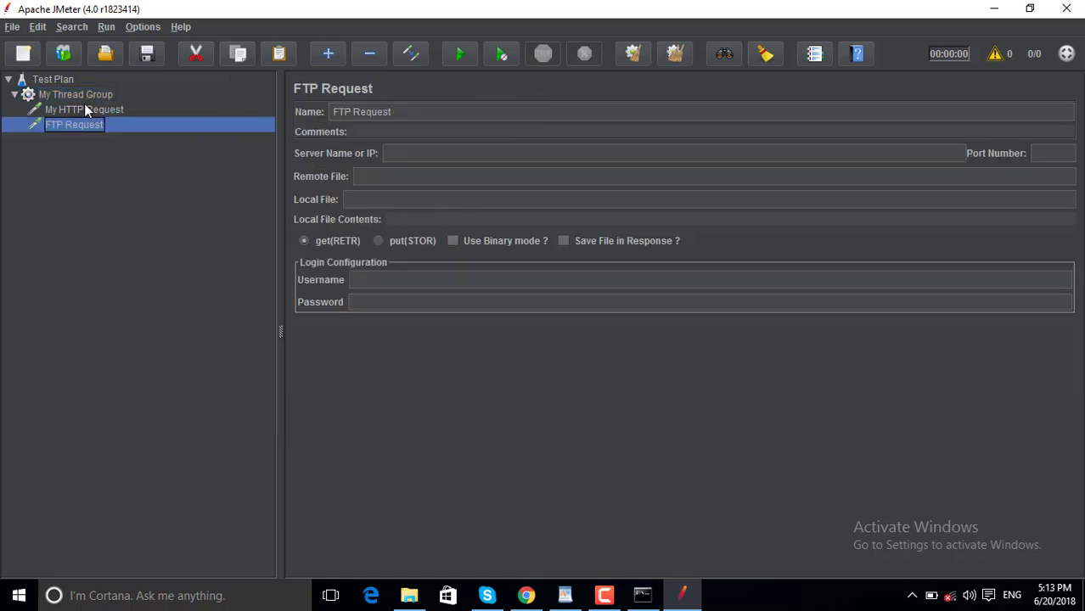
Remove My HTTP Request and view the FTP Request settings and the WordPad notes.
{"action": "left_click", "coordinate": [94, 109]}
{"action": "right_click", "coordinate": [94, 108]}
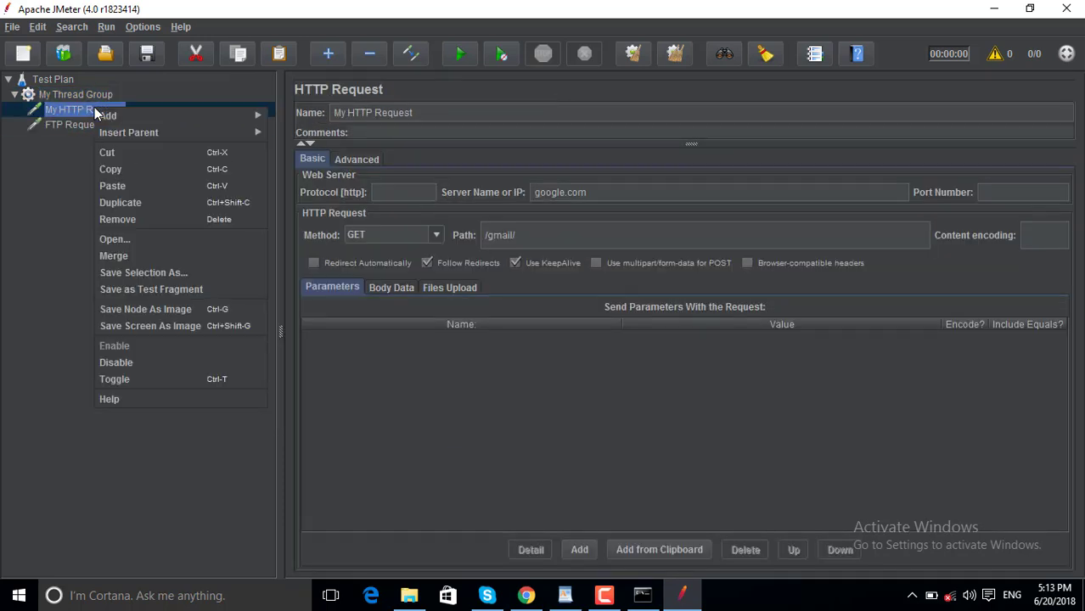
{"action": "left_click", "coordinate": [125, 214]}
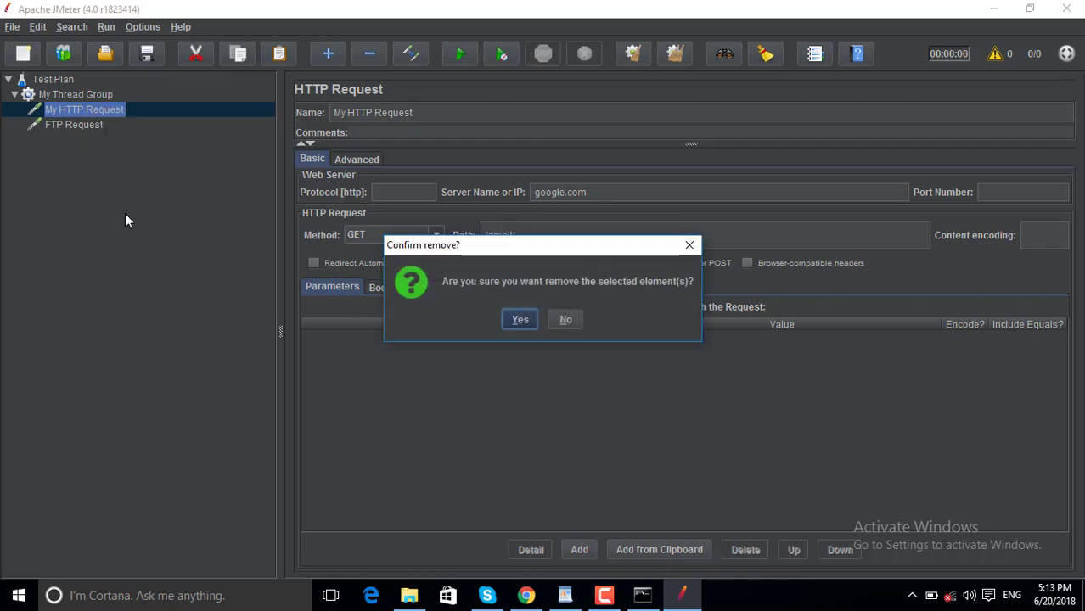
{"action": "left_click", "coordinate": [524, 320]}
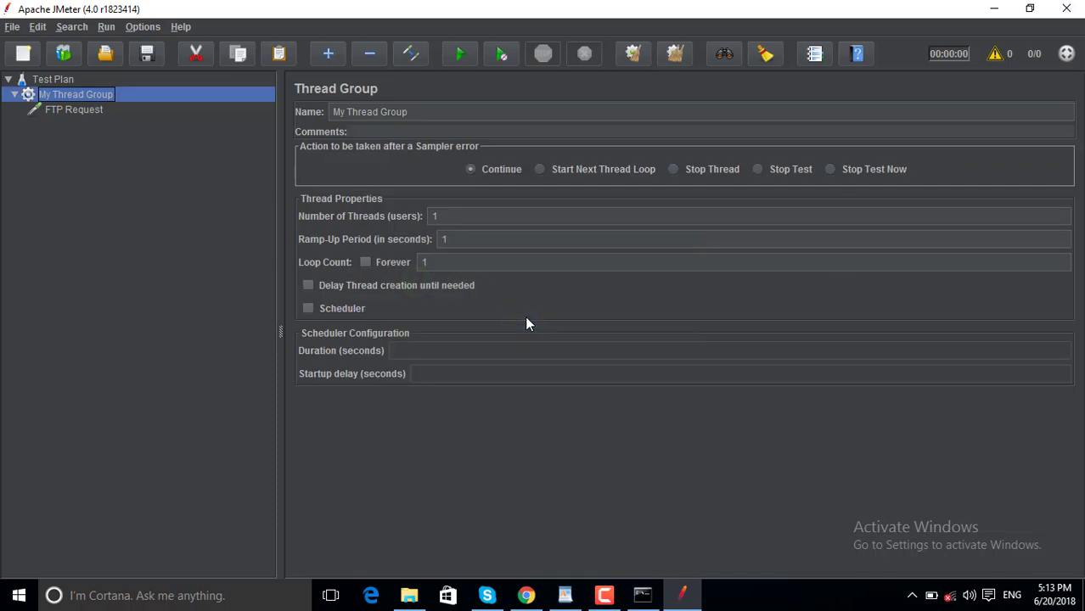
{"action": "left_click", "coordinate": [83, 111]}
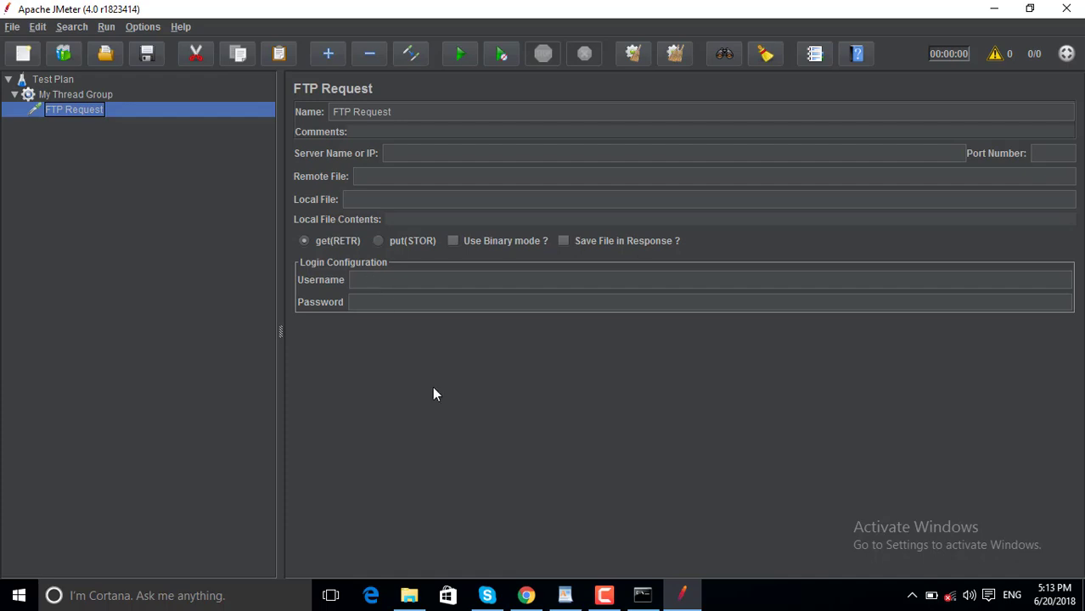
{"action": "left_click", "coordinate": [565, 595]}
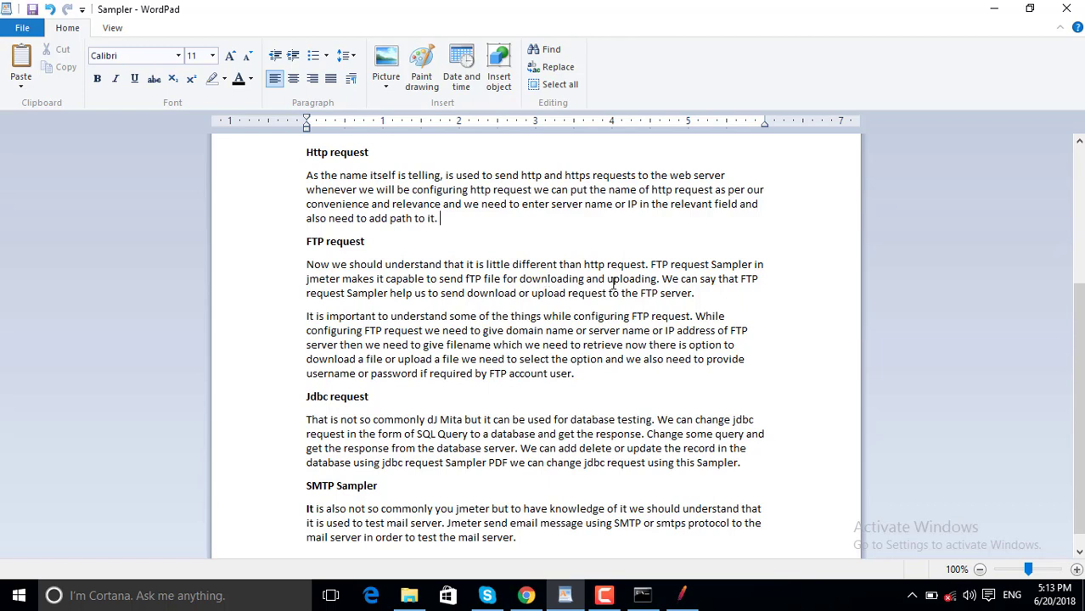
In the FTP note, make the text read 'retrieve. Now there is option'.
{"action": "left_click", "coordinate": [660, 279]}
{"action": "left_click", "coordinate": [698, 293]}
{"action": "left_click", "coordinate": [625, 345]}
{"action": "type", "text": ","}
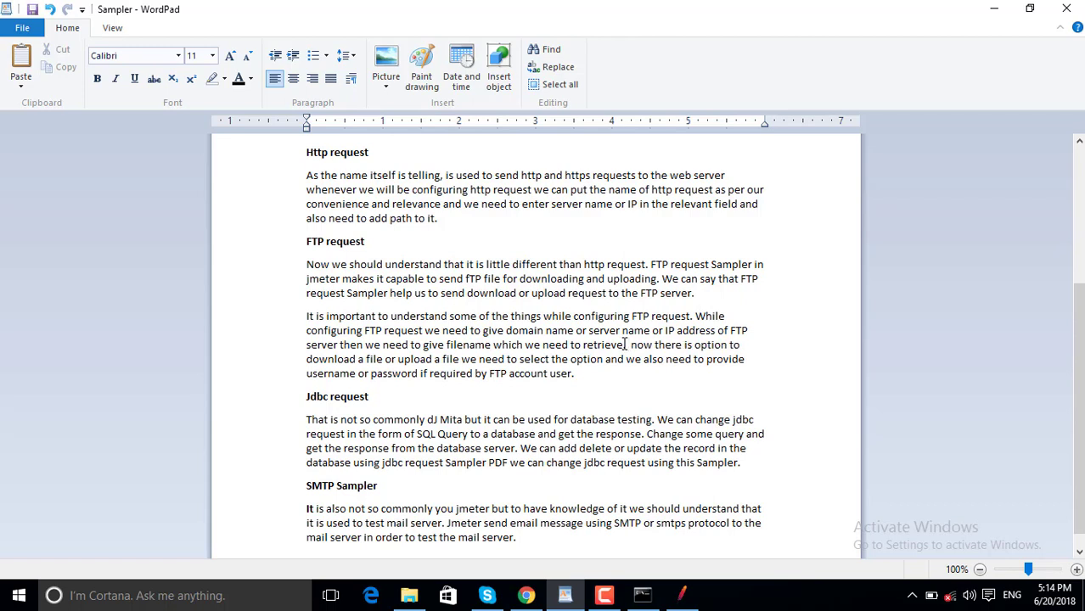
{"action": "key", "text": "Delete"}
{"action": "key", "text": "Delete"}
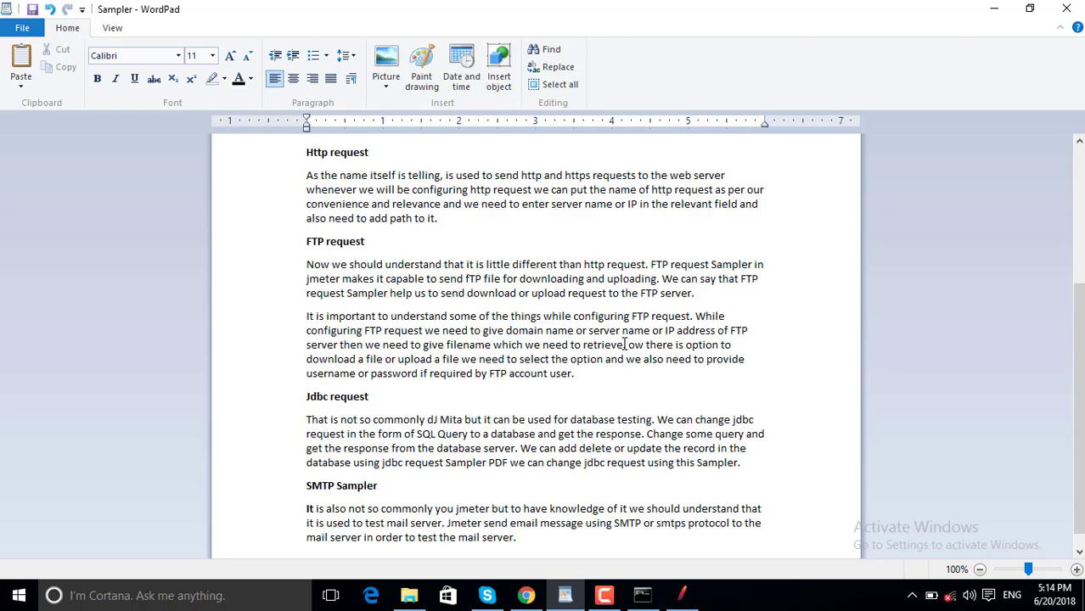
{"action": "type", "text": "N"}
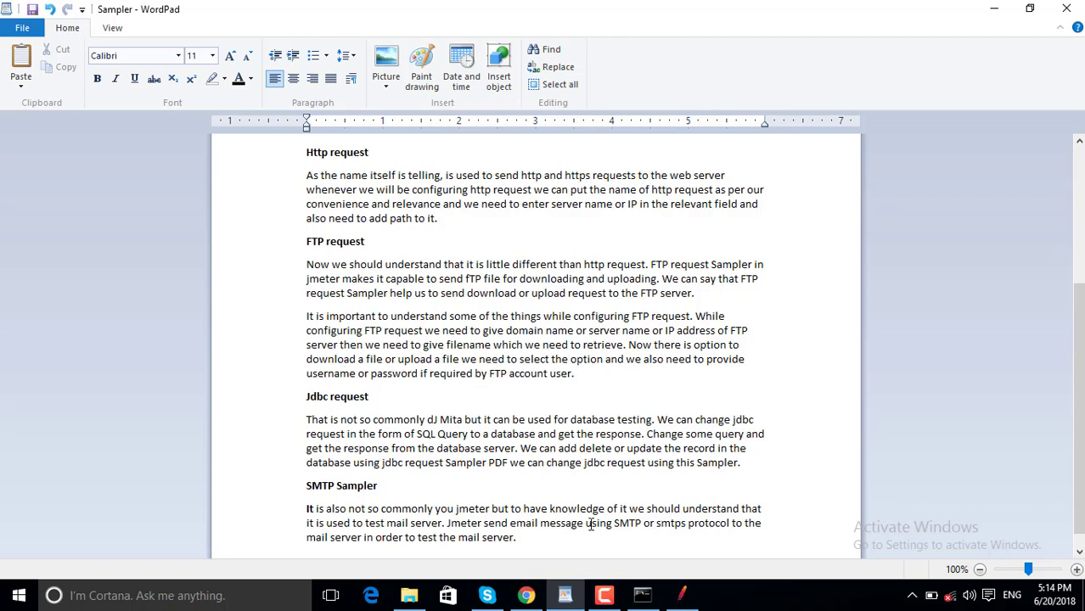
{"action": "left_click", "coordinate": [682, 601]}
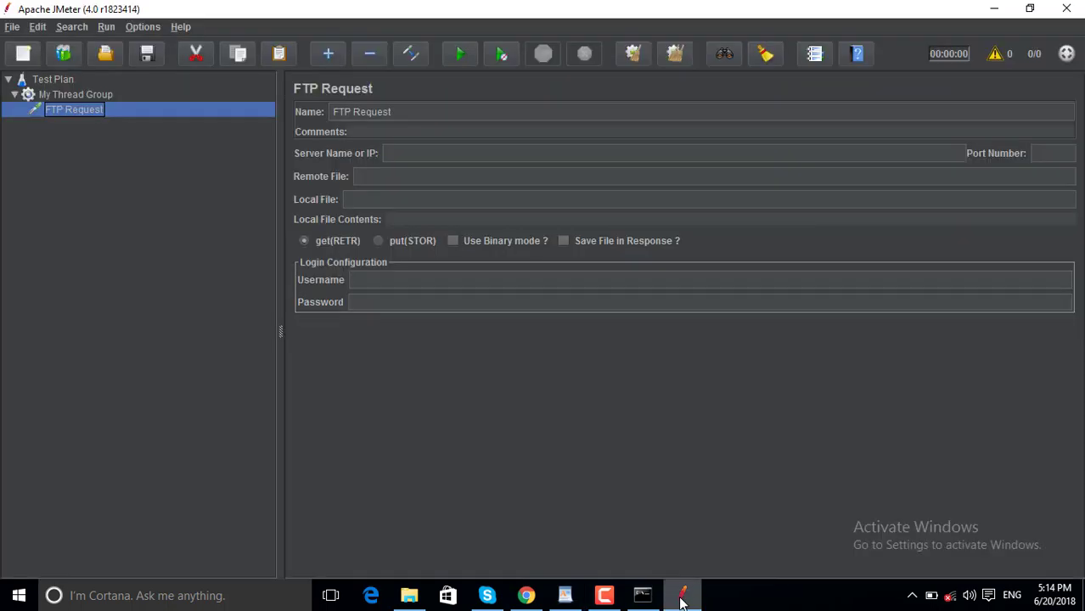
{"action": "left_click", "coordinate": [401, 152]}
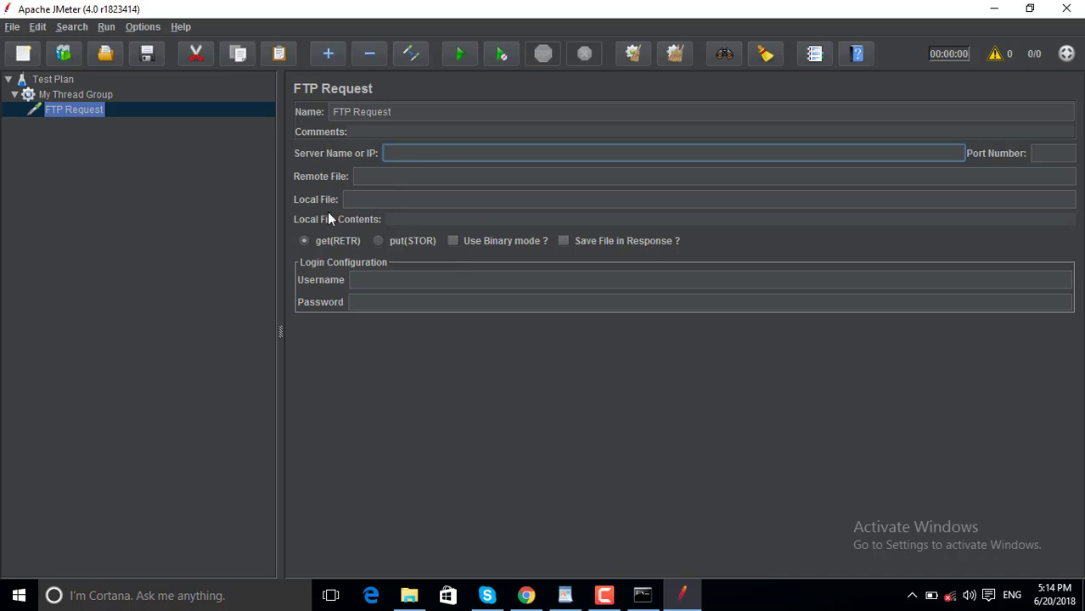
{"action": "left_click", "coordinate": [370, 176]}
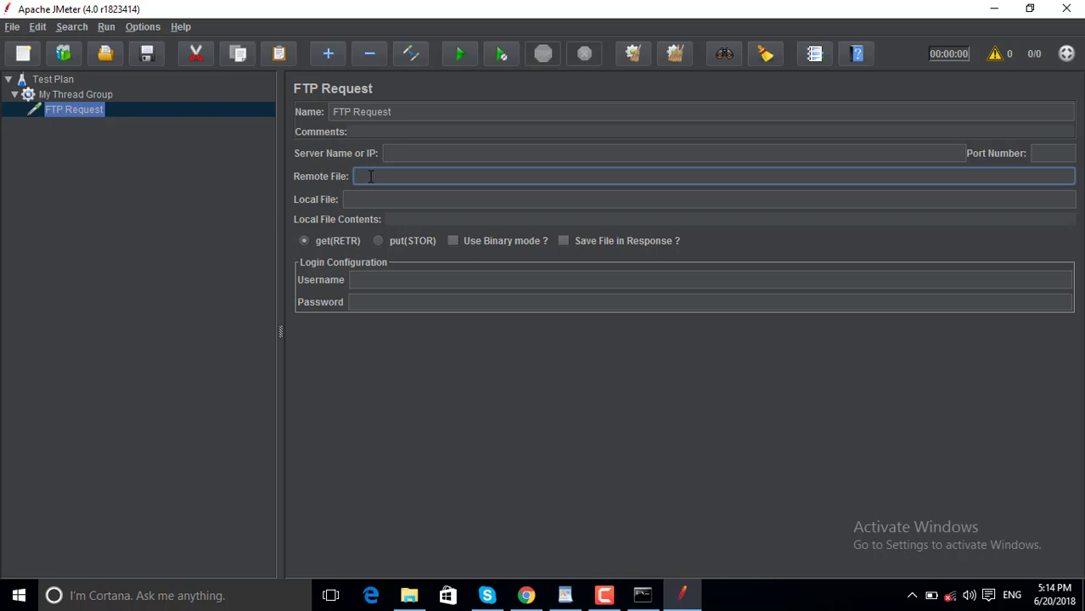
{"action": "left_click", "coordinate": [367, 283]}
{"action": "left_click", "coordinate": [368, 306]}
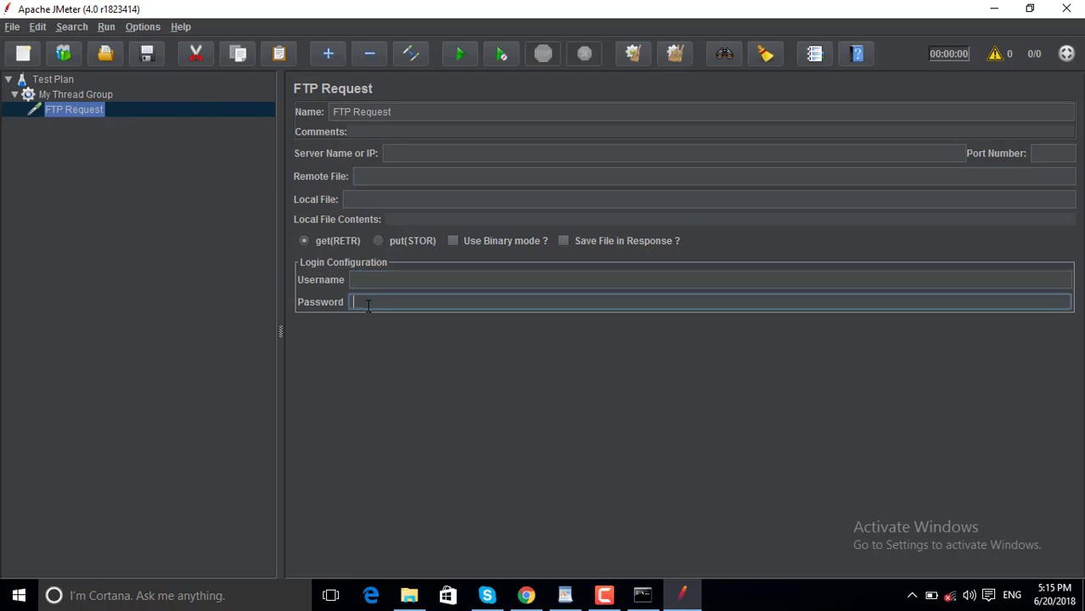
{"action": "left_click", "coordinate": [368, 281]}
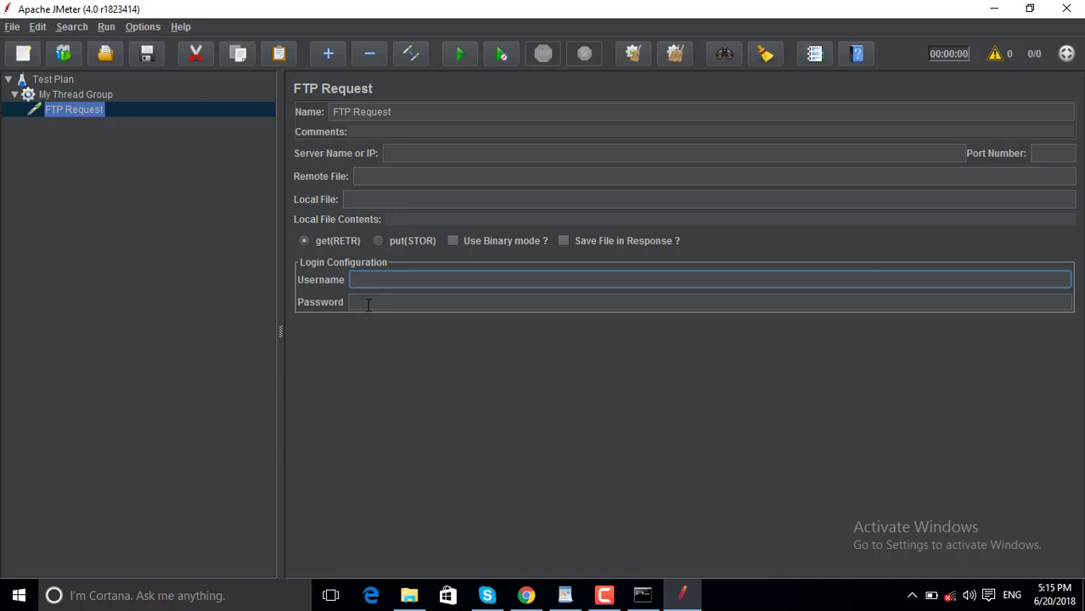
{"action": "left_click", "coordinate": [367, 304]}
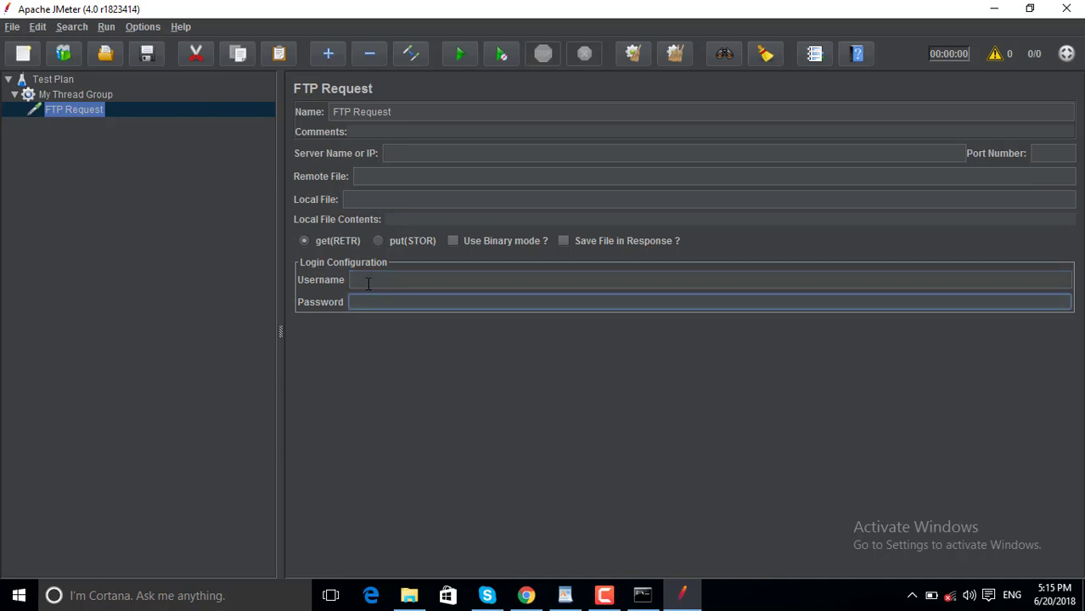
{"action": "left_click", "coordinate": [367, 284]}
{"action": "left_click", "coordinate": [369, 306]}
{"action": "left_click", "coordinate": [564, 599]}
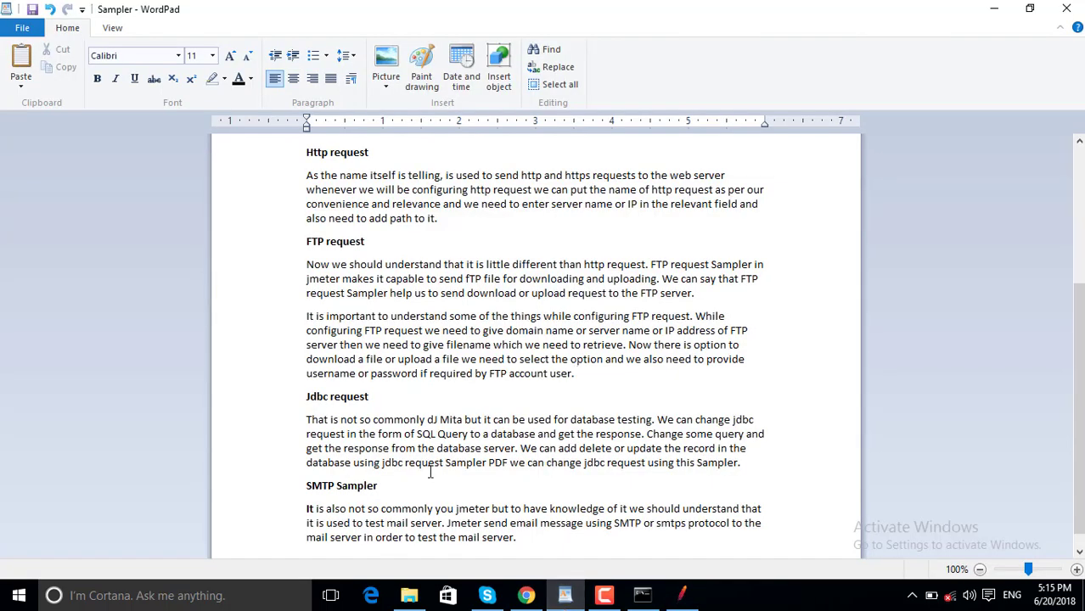
{"action": "double_click", "coordinate": [316, 396]}
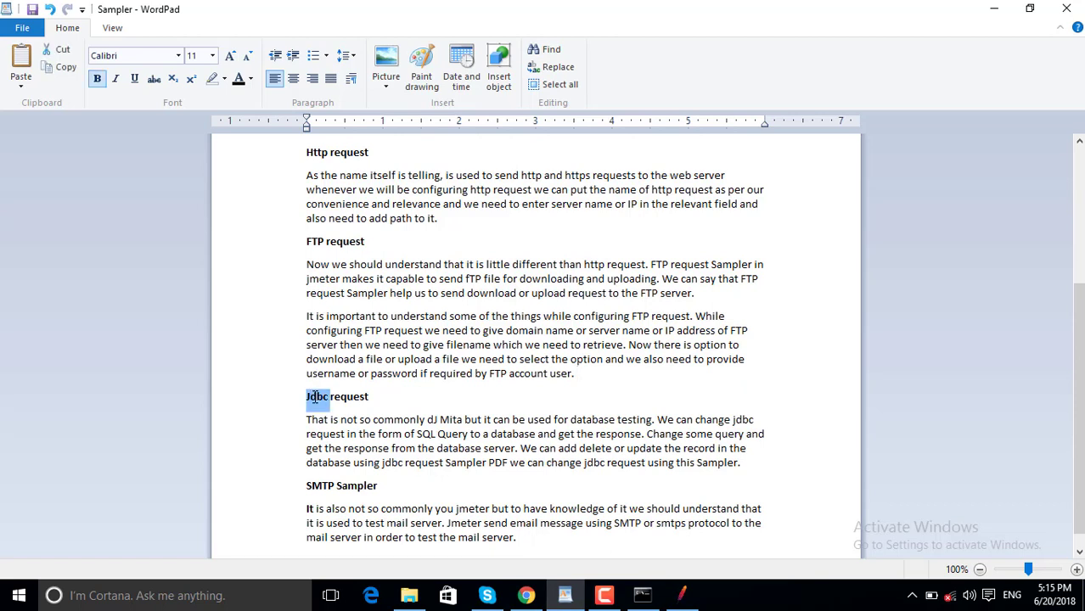
{"action": "double_click", "coordinate": [378, 403]}
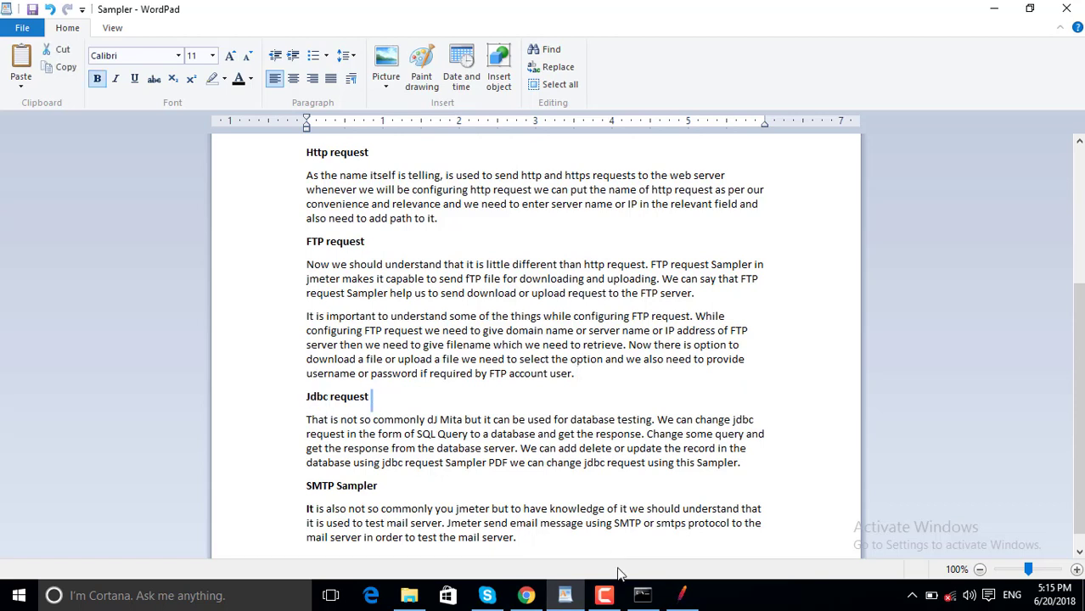
{"action": "left_click", "coordinate": [682, 595]}
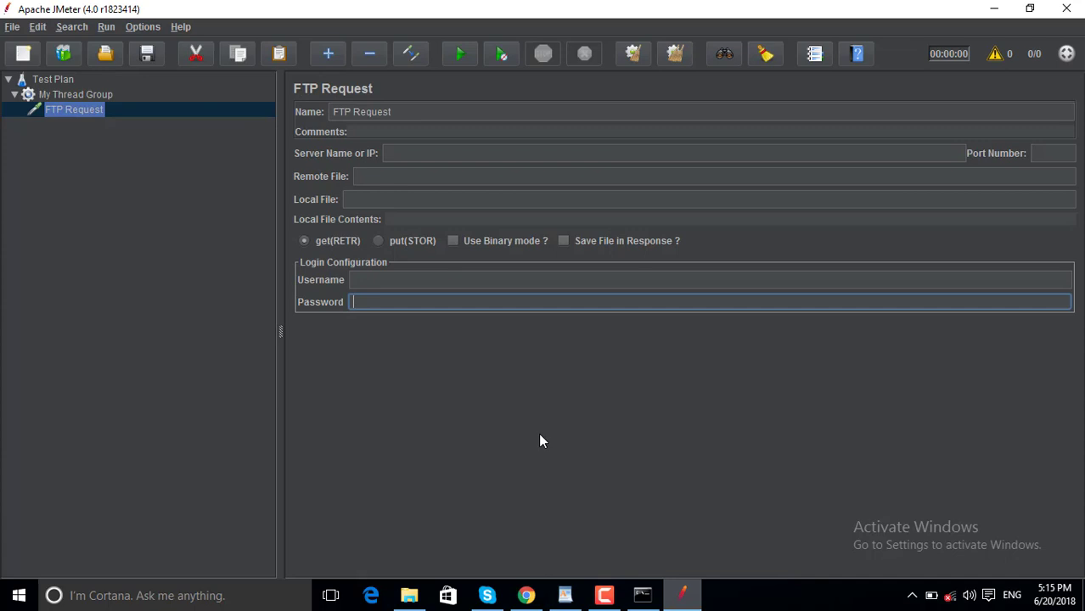
Remove the FTP Request from My Thread Group.
{"action": "right_click", "coordinate": [73, 112]}
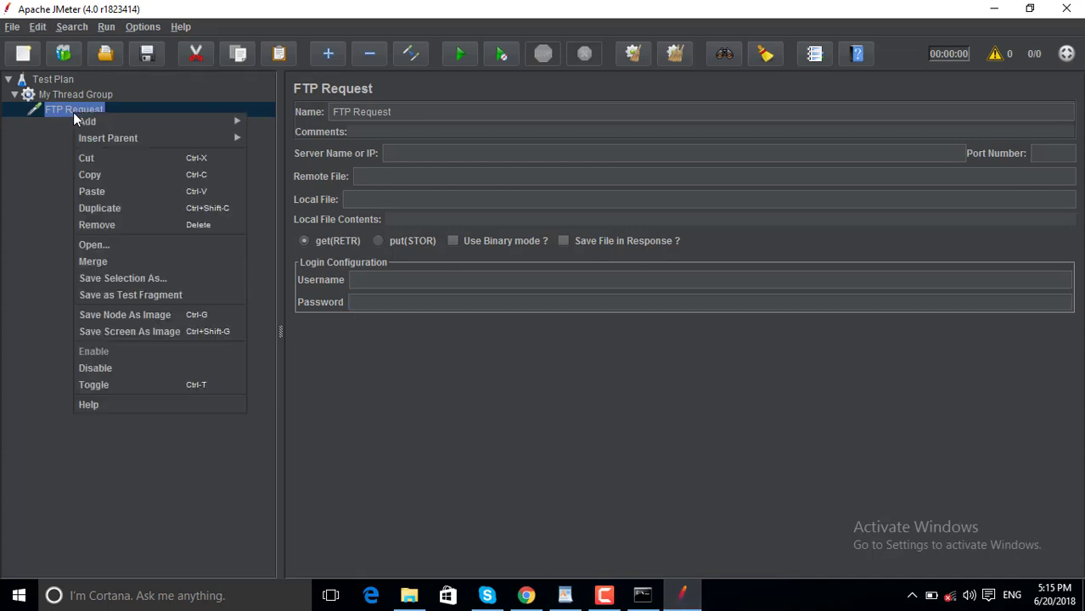
{"action": "left_click", "coordinate": [110, 226]}
{"action": "left_click", "coordinate": [514, 324]}
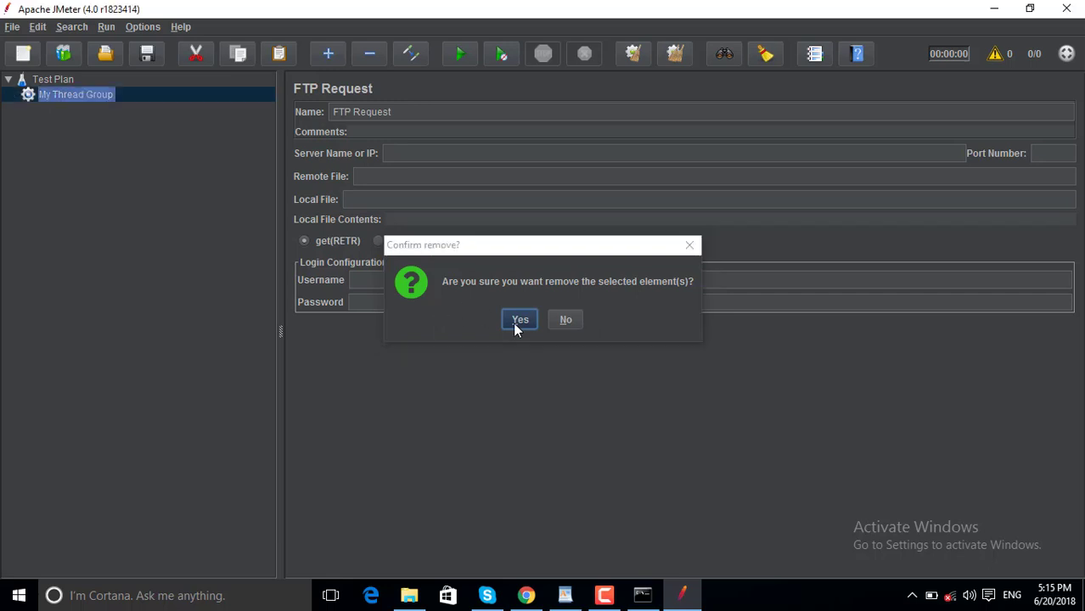
Add a JDBC Request sampler under My Thread Group.
{"action": "right_click", "coordinate": [95, 98]}
{"action": "mouse_move", "coordinate": [207, 109]}
{"action": "mouse_move", "coordinate": [357, 94]}
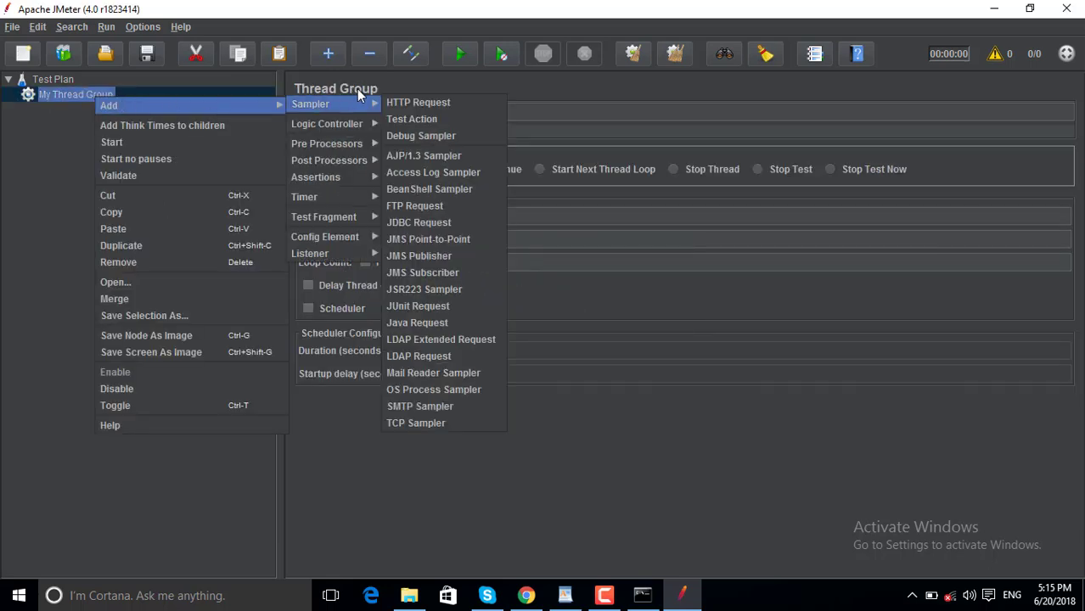
{"action": "left_click", "coordinate": [475, 231]}
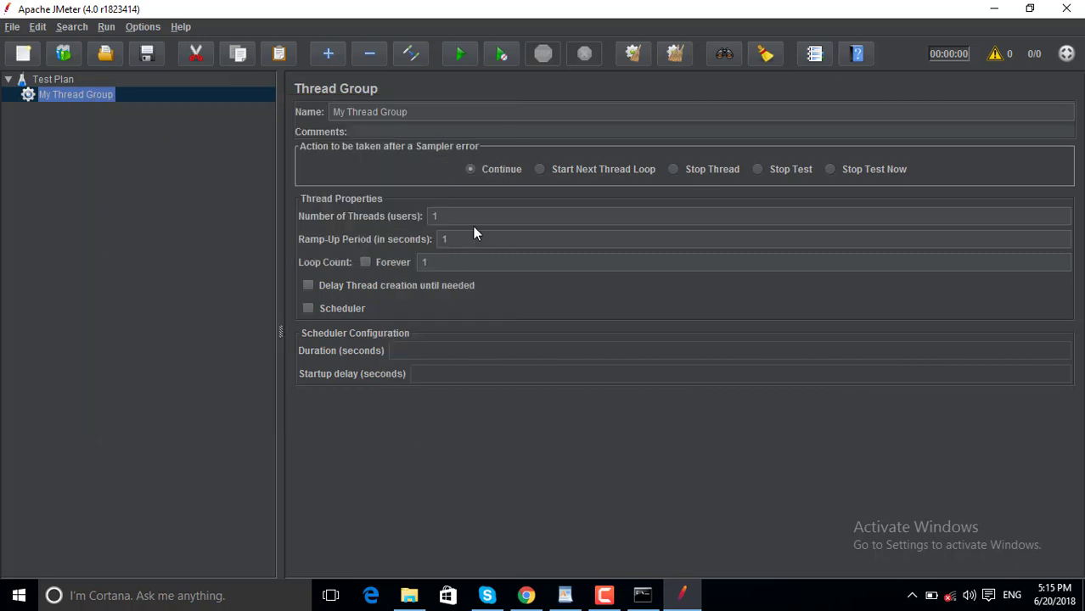
{"action": "left_click", "coordinate": [396, 291]}
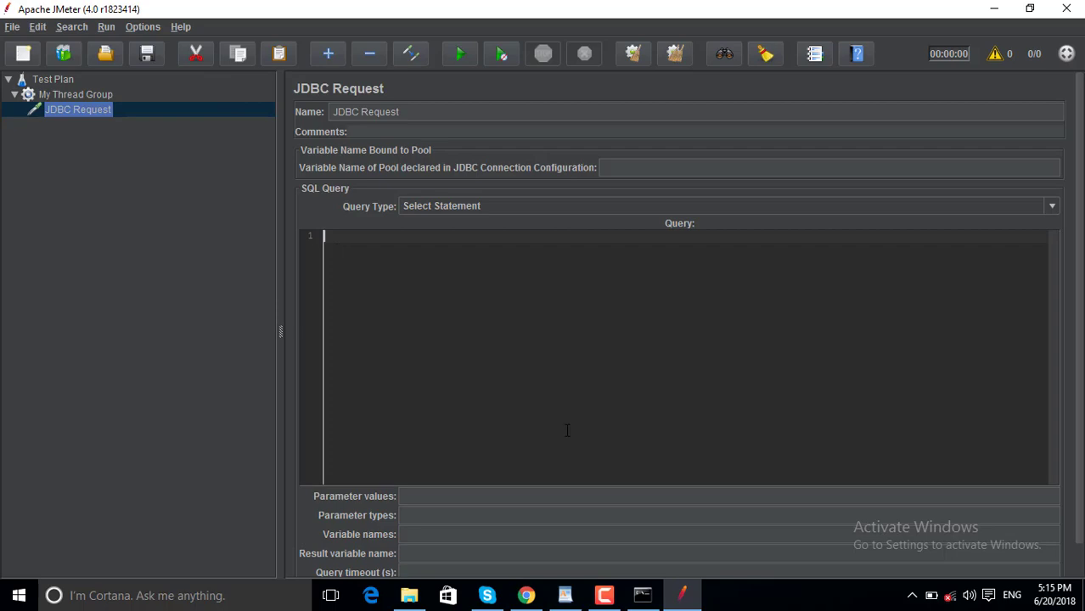
{"action": "mouse_move", "coordinate": [567, 603]}
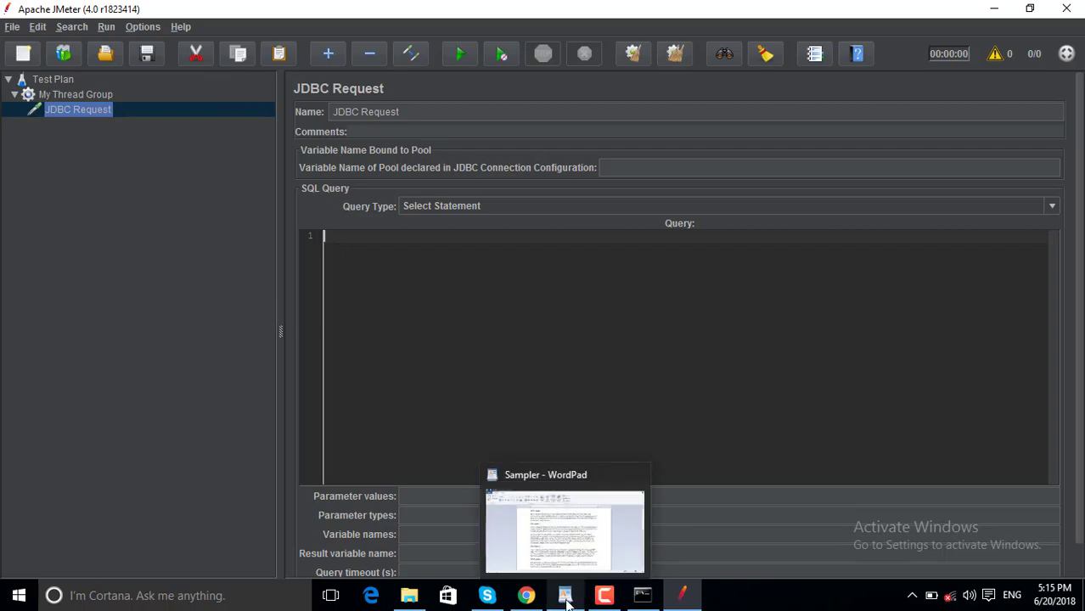
{"action": "left_click", "coordinate": [568, 598]}
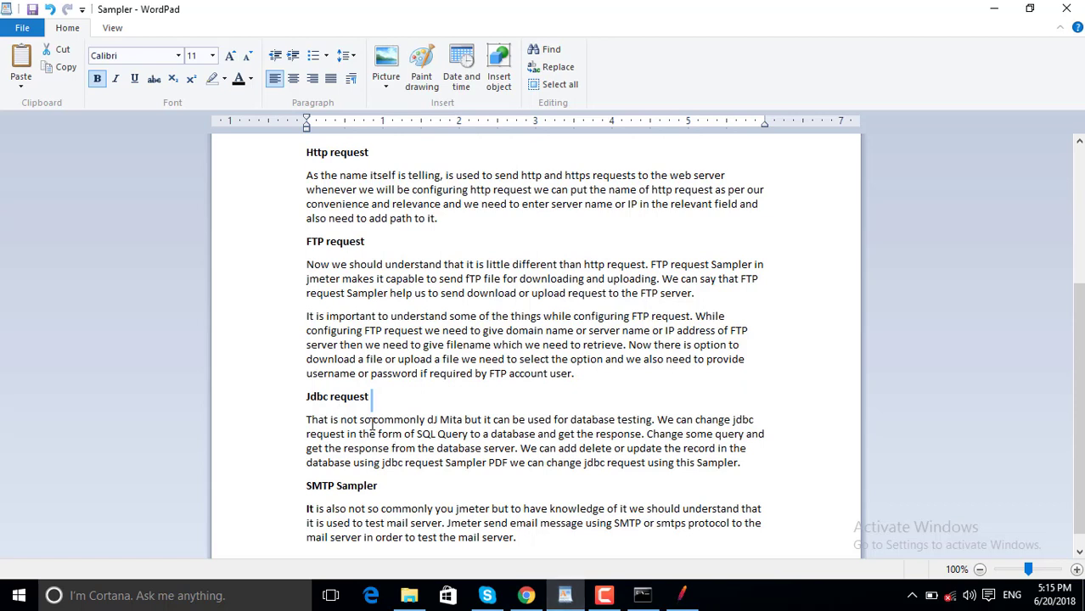
Replace the garbled 'dJ Mita' with 'in jmeter.' and add a comma after 'add'.
{"action": "left_click", "coordinate": [435, 421]}
{"action": "double_click", "coordinate": [435, 422]}
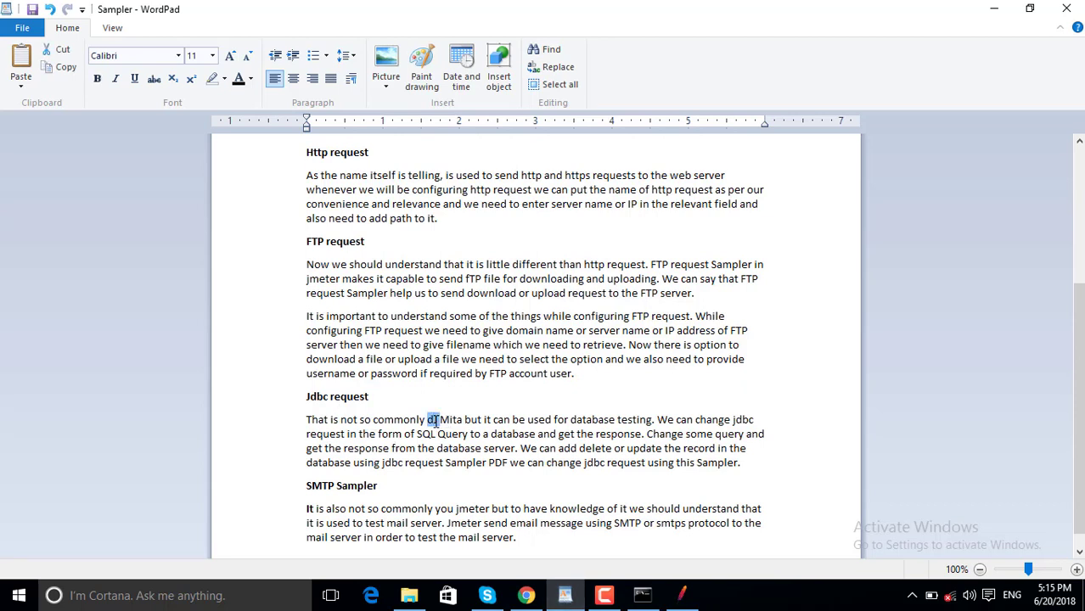
{"action": "key", "text": "Delete"}
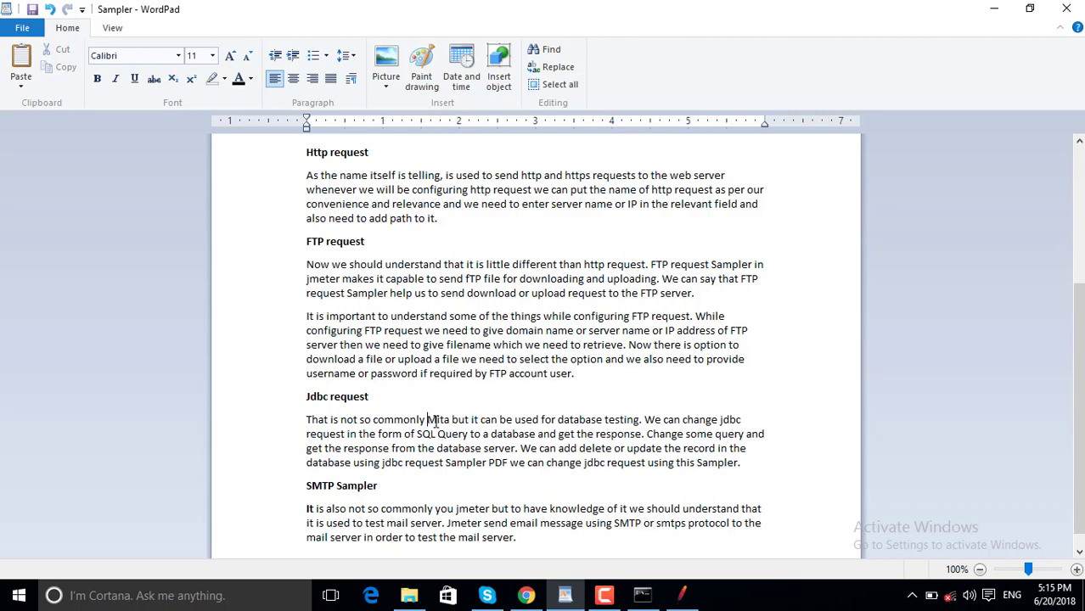
{"action": "key", "text": "Delete"}
{"action": "key", "text": "Delete"}
{"action": "key", "text": "Delete"}
{"action": "key", "text": "Delete"}
{"action": "key", "text": "Delete"}
{"action": "type", "text": "in"}
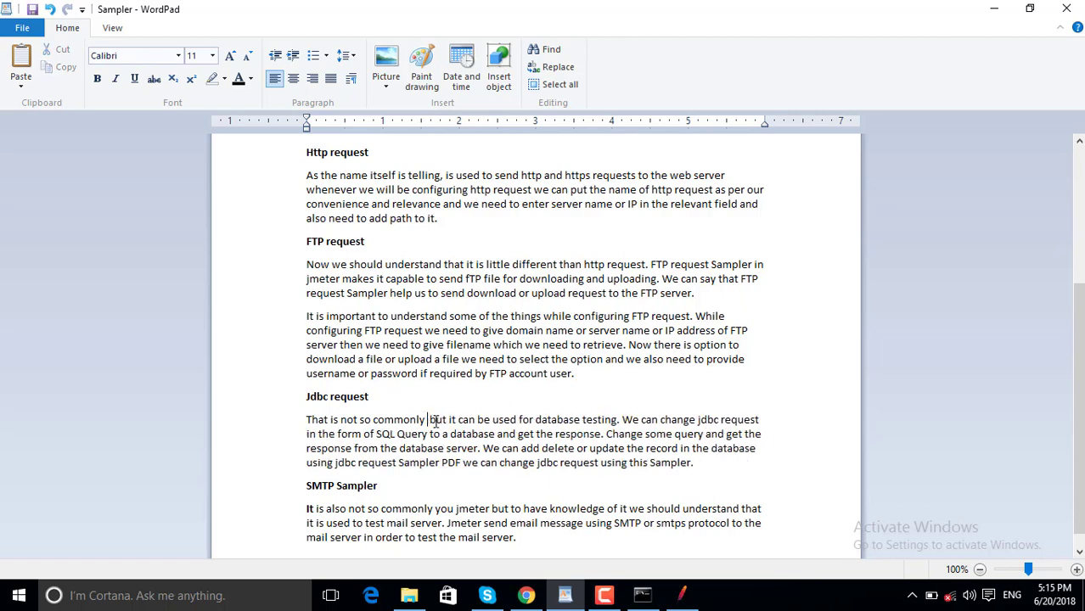
{"action": "type", "text": " jmeter"}
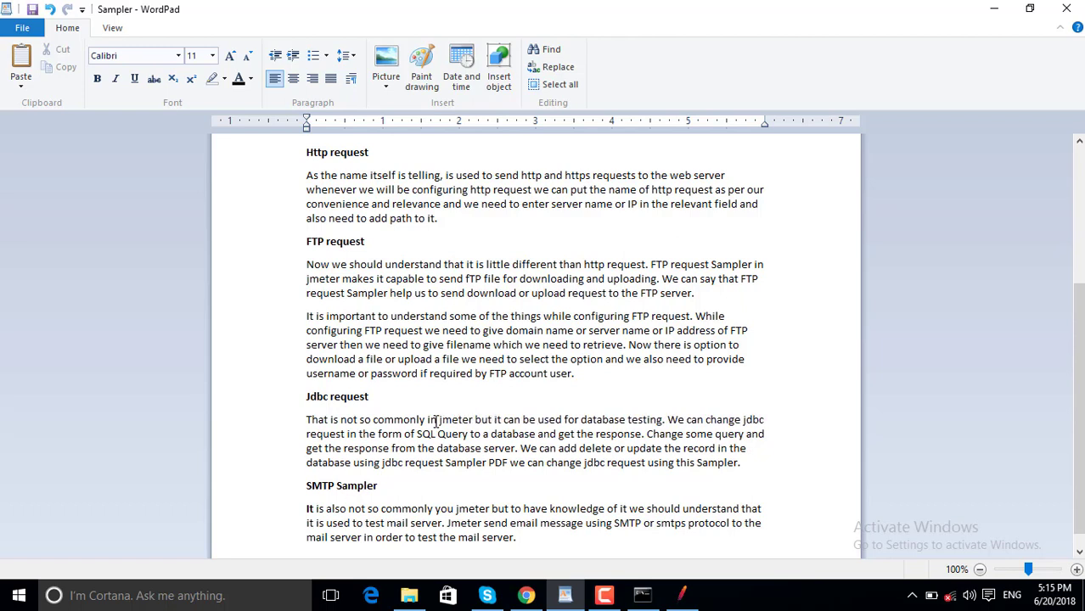
{"action": "type", "text": "."}
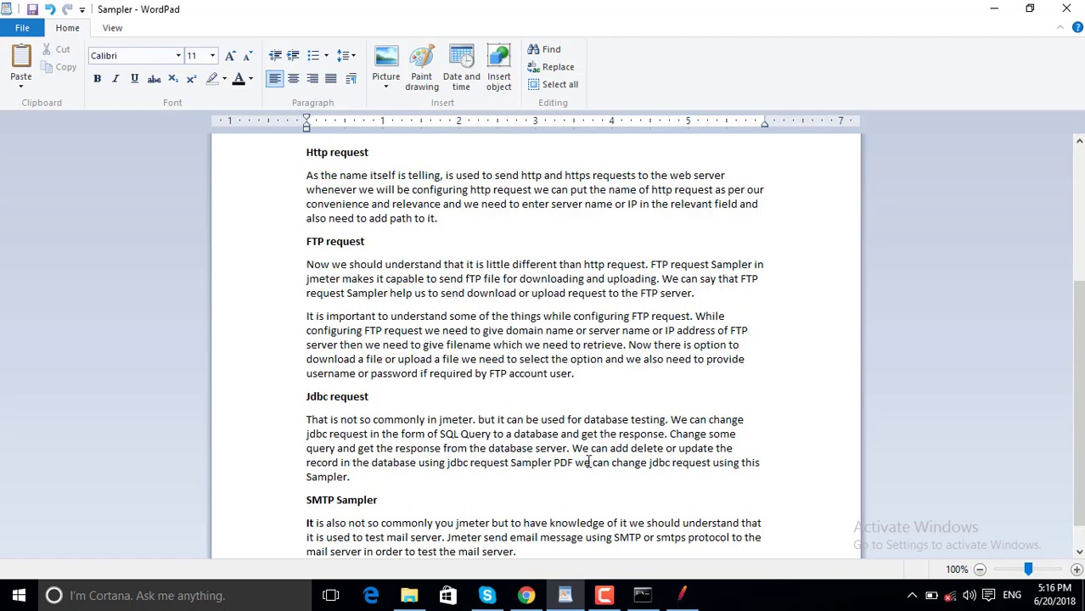
{"action": "left_click", "coordinate": [666, 436]}
{"action": "left_click", "coordinate": [629, 449]}
{"action": "type", "text": ","}
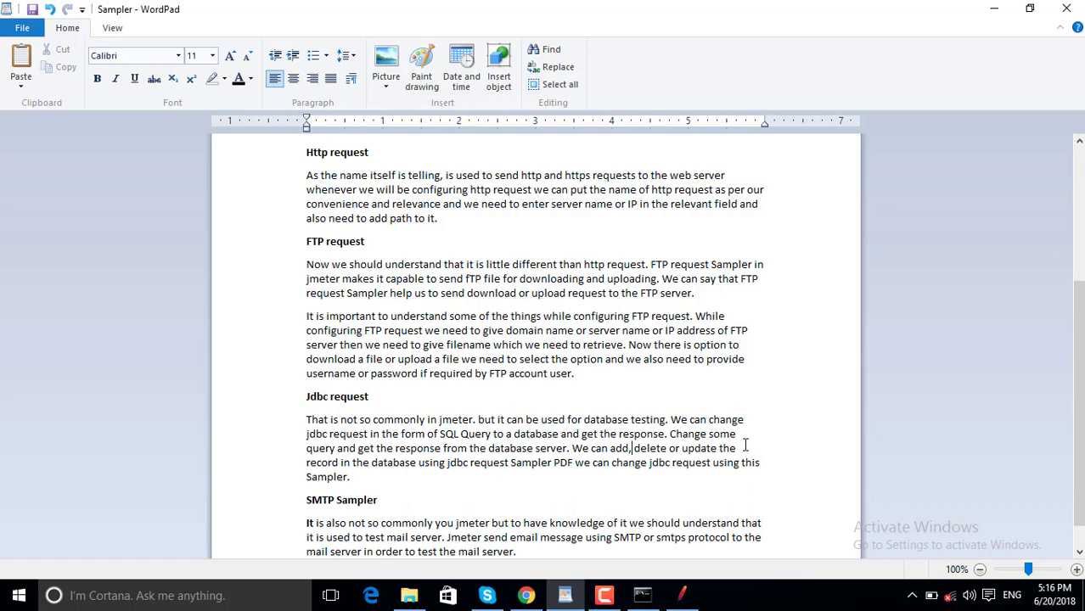
Delete 'PDF' from the Jdbc note and end it with 'Sampler.'.
{"action": "left_click_drag", "start_coordinate": [379, 501], "coordinate": [419, 464]}
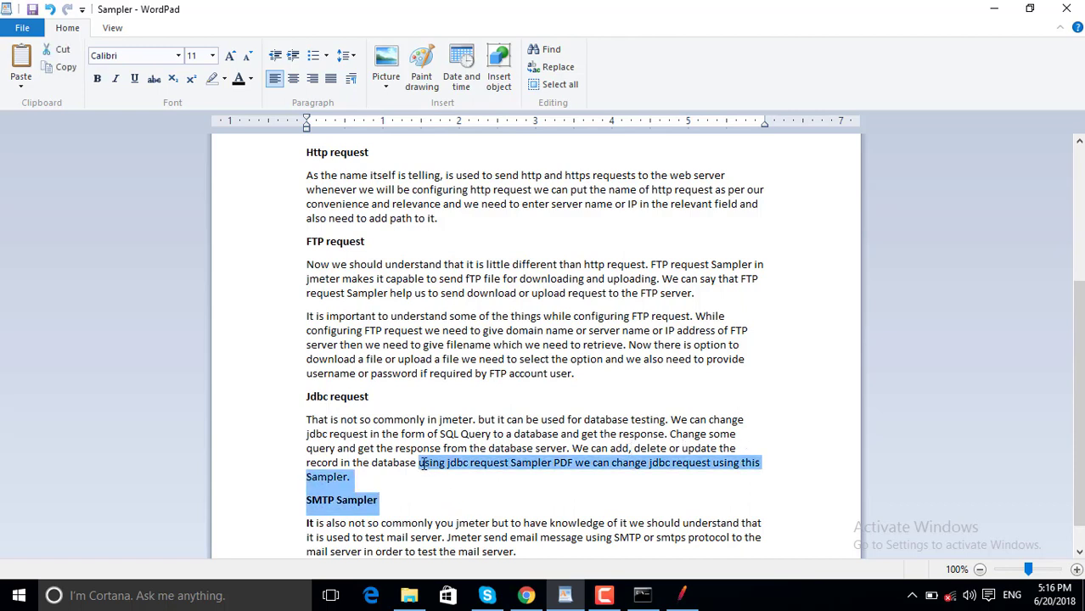
{"action": "left_click", "coordinate": [419, 464]}
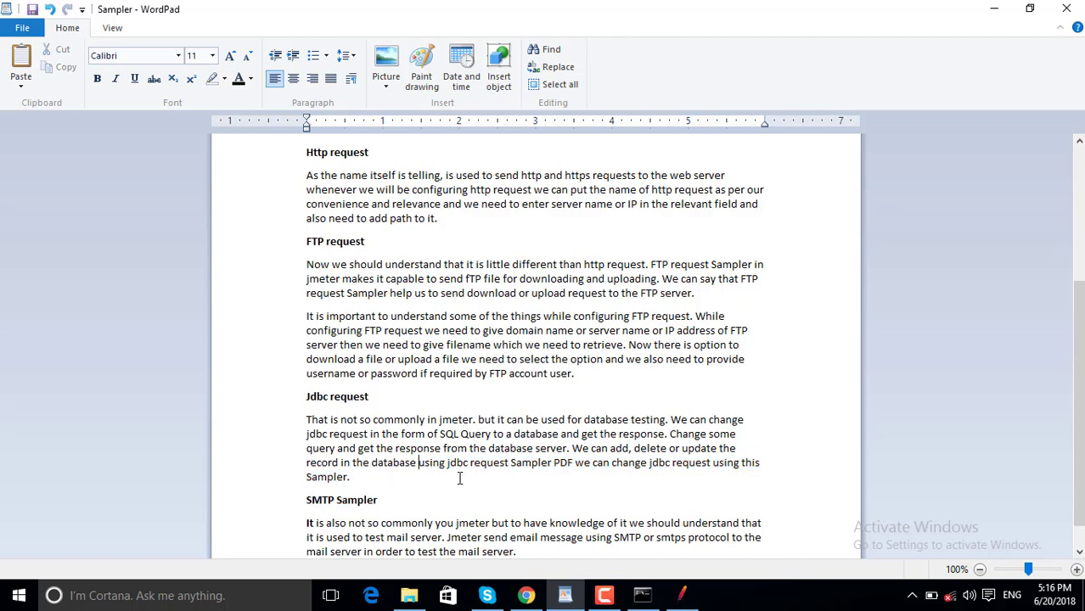
{"action": "double_click", "coordinate": [567, 466]}
{"action": "key", "text": "Delete"}
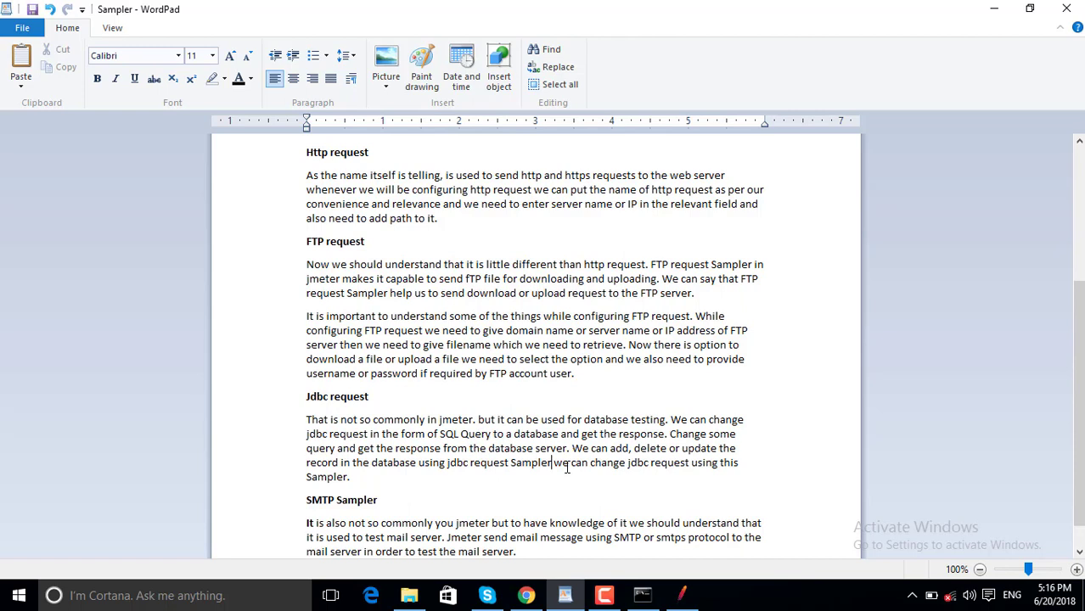
{"action": "type", "text": "."}
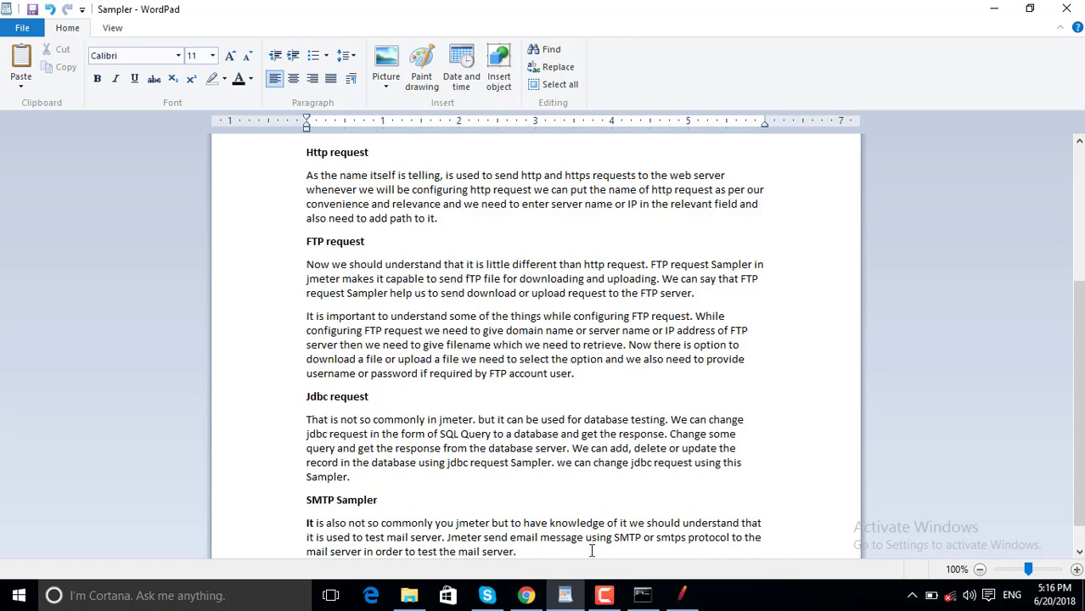
{"action": "left_click", "coordinate": [684, 595]}
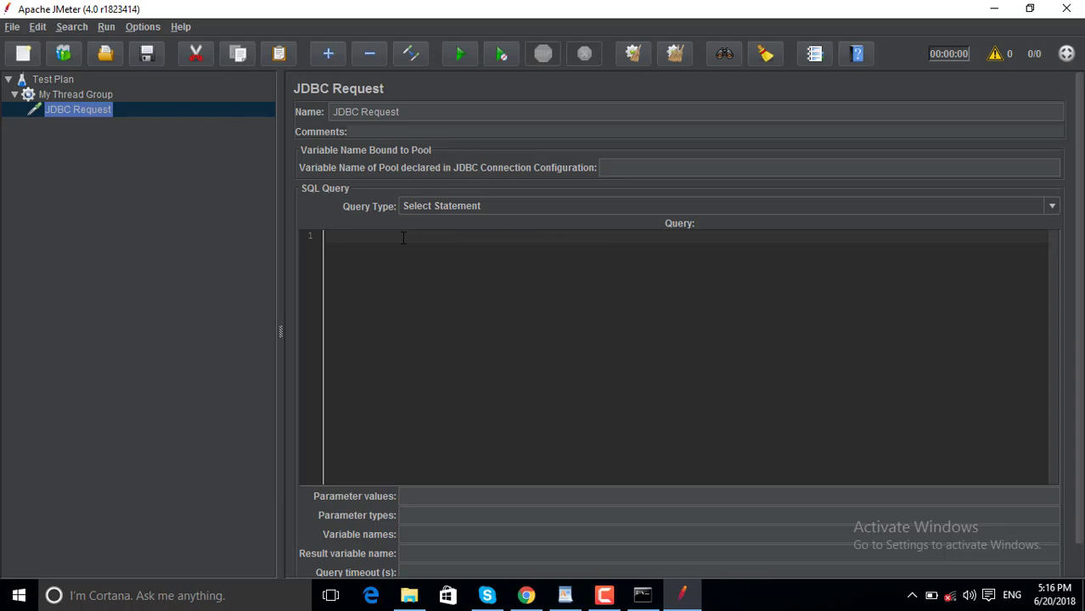
Inspect the JDBC Request's Query Type list and fields, leaving Select Statement unchanged.
{"action": "left_click", "coordinate": [1053, 208]}
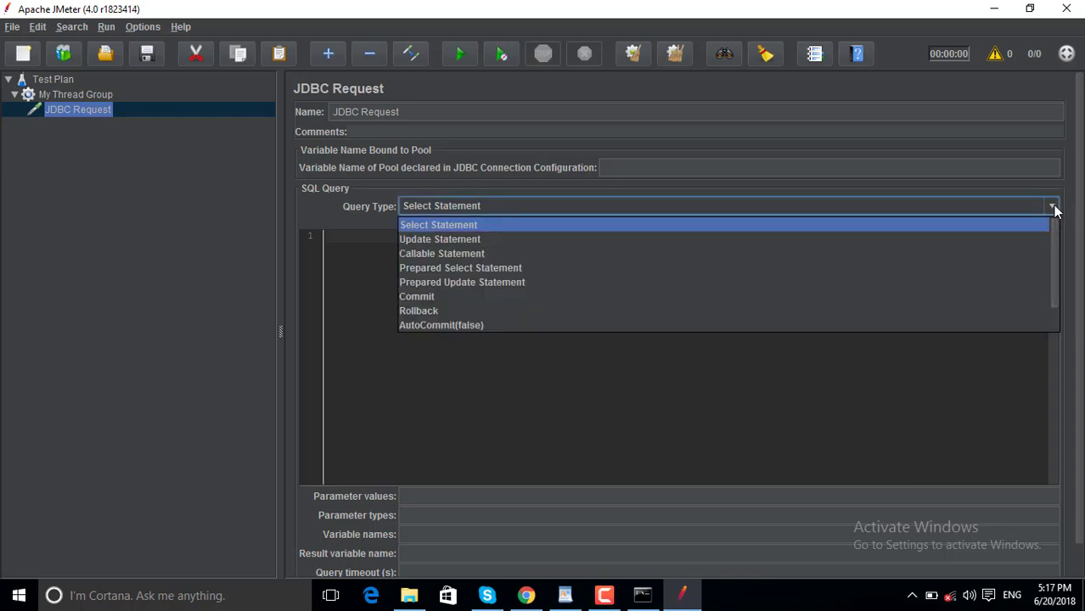
{"action": "left_click", "coordinate": [1053, 208]}
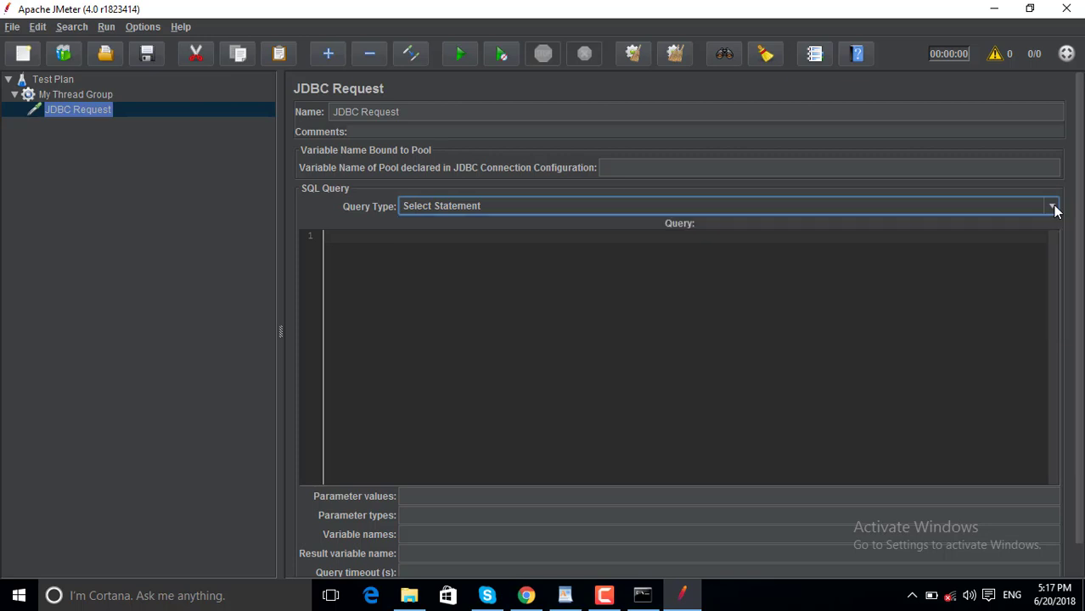
{"action": "left_click", "coordinate": [379, 241]}
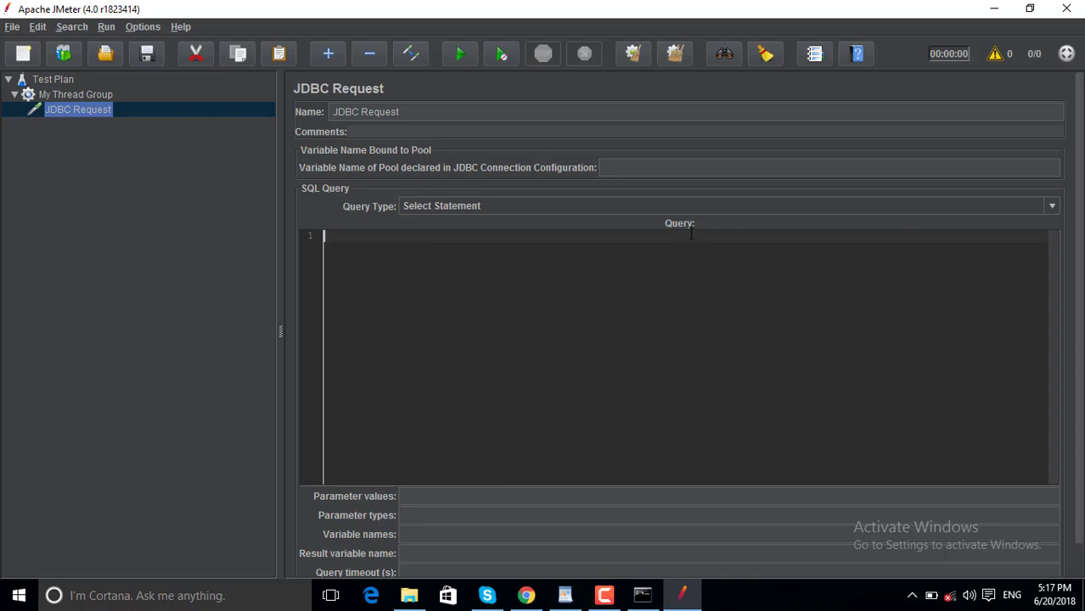
{"action": "left_click", "coordinate": [655, 168]}
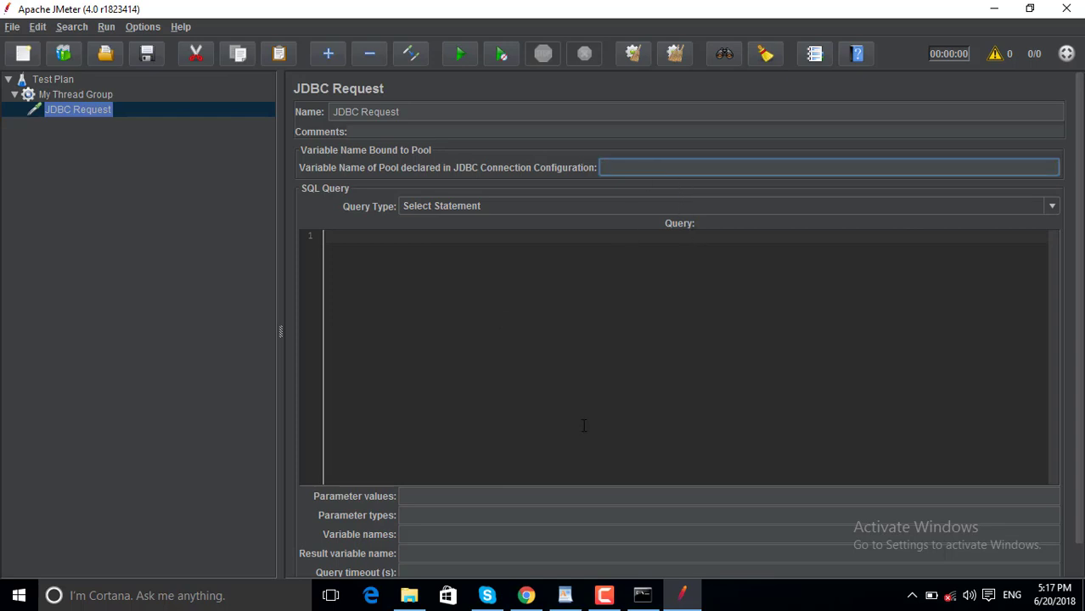
{"action": "scroll", "coordinate": [583, 425], "scroll_direction": "down", "scroll_amount": 1}
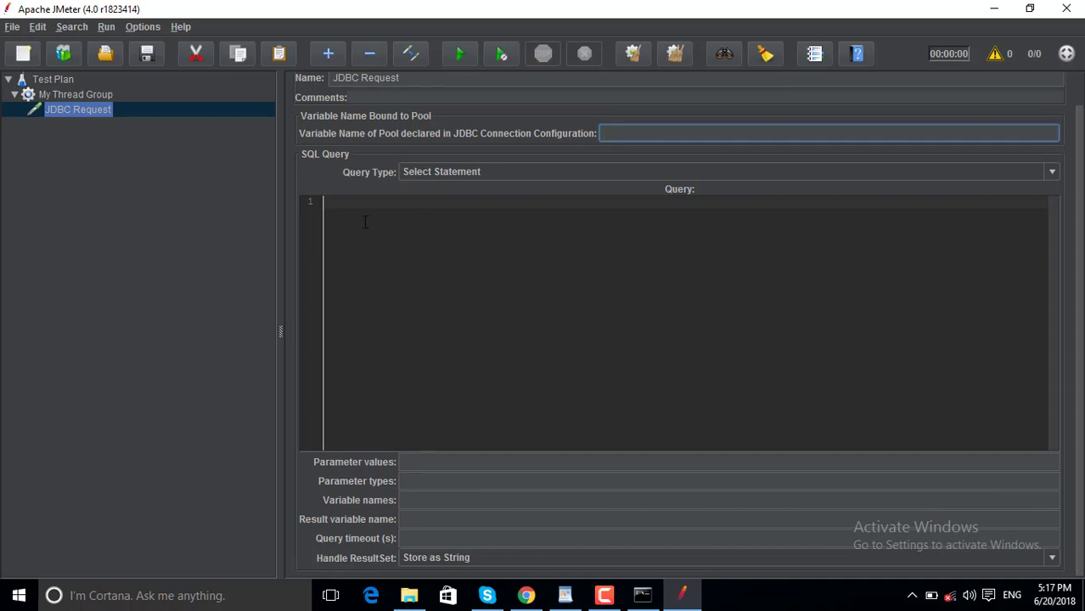
{"action": "left_click", "coordinate": [397, 206]}
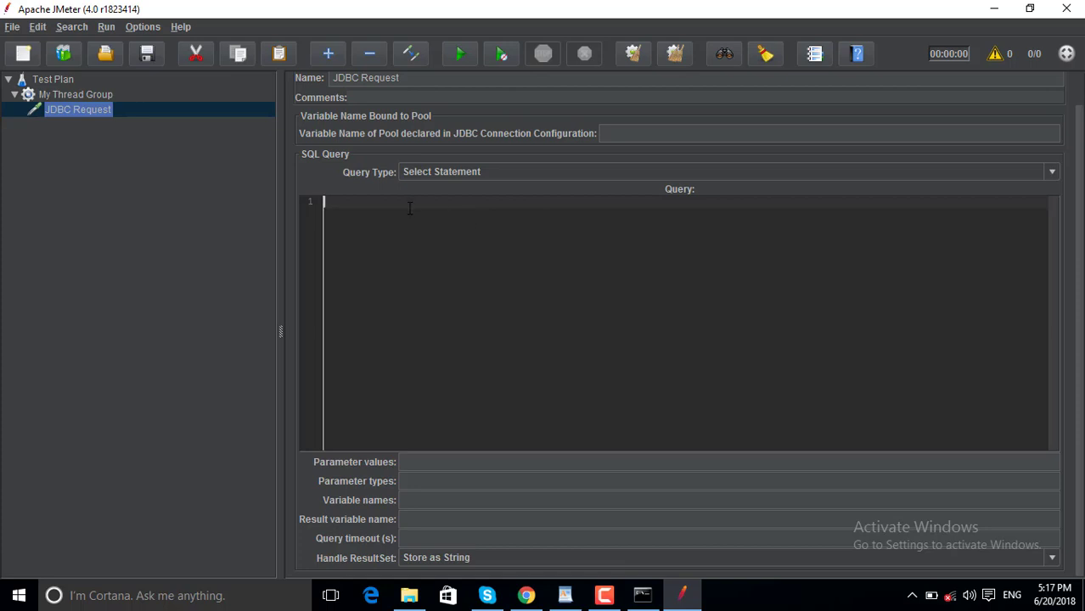
{"action": "left_click", "coordinate": [665, 172]}
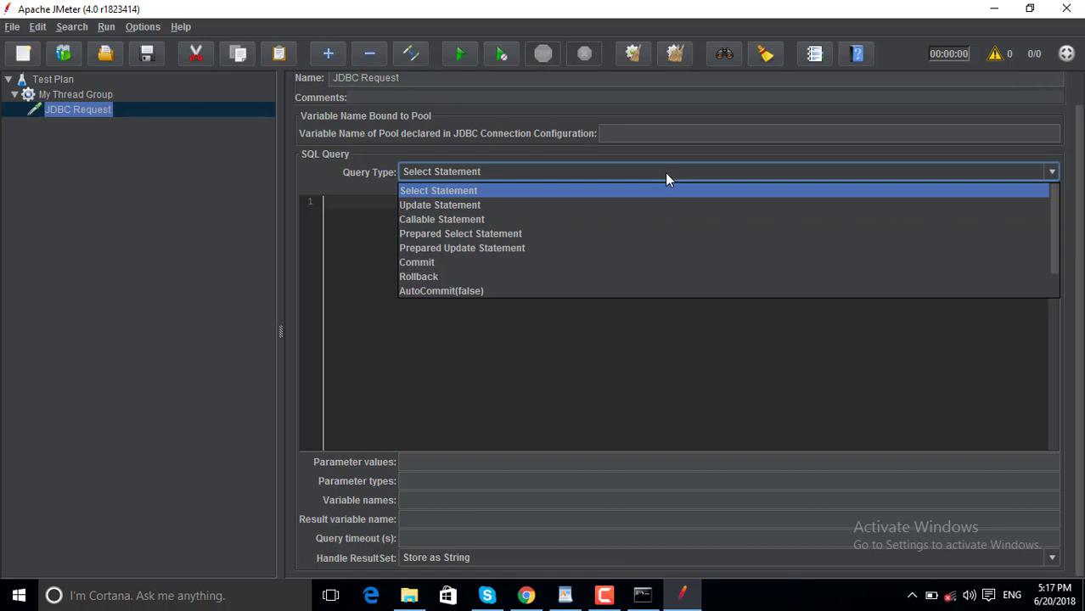
{"action": "left_click", "coordinate": [665, 172]}
{"action": "left_click", "coordinate": [473, 204]}
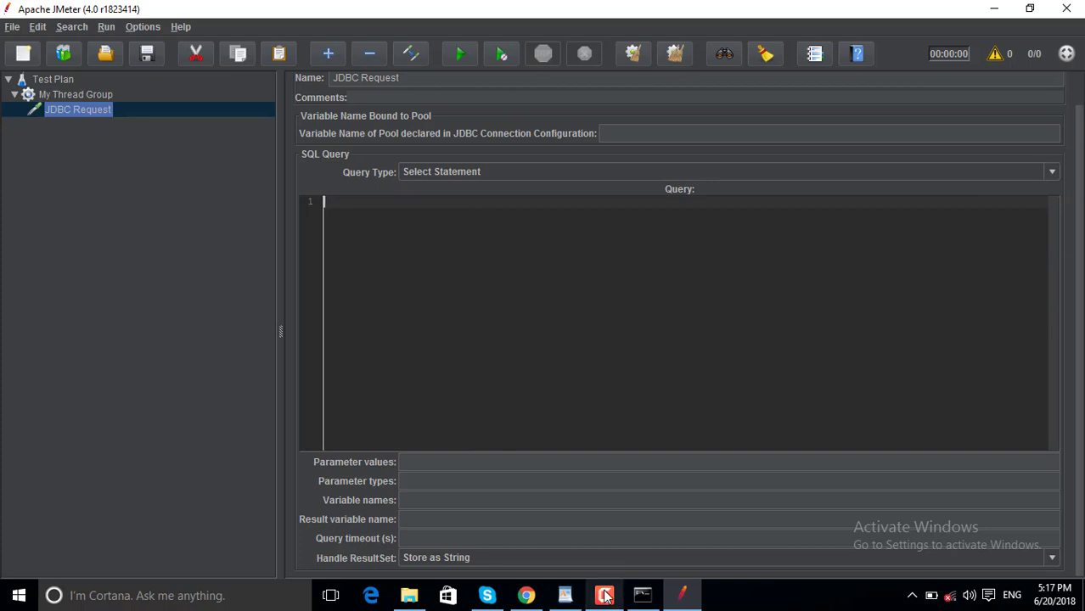
{"action": "mouse_move", "coordinate": [605, 597]}
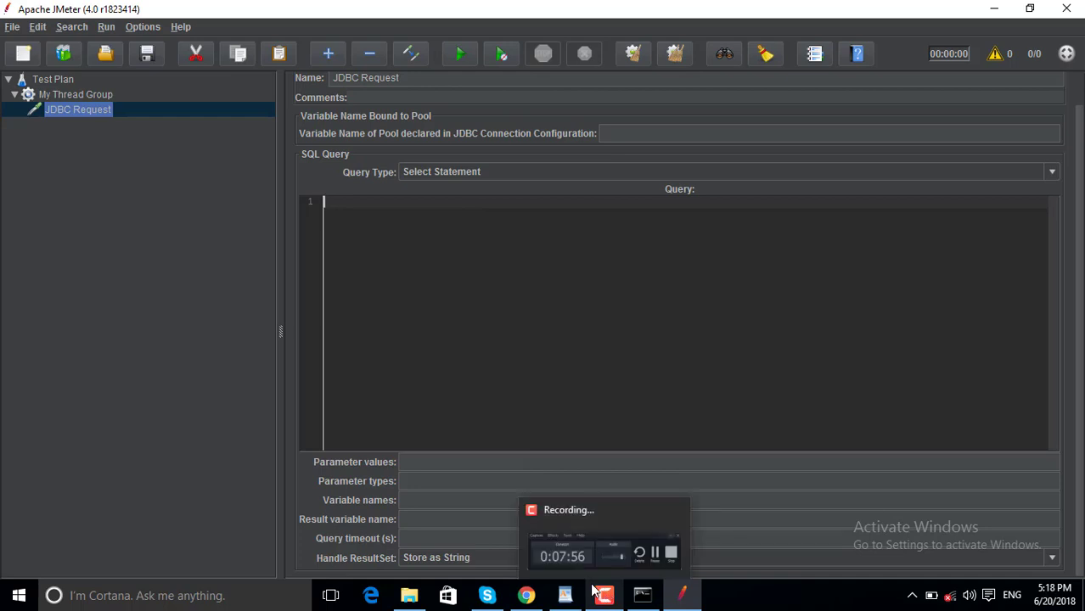
{"action": "left_click", "coordinate": [565, 594]}
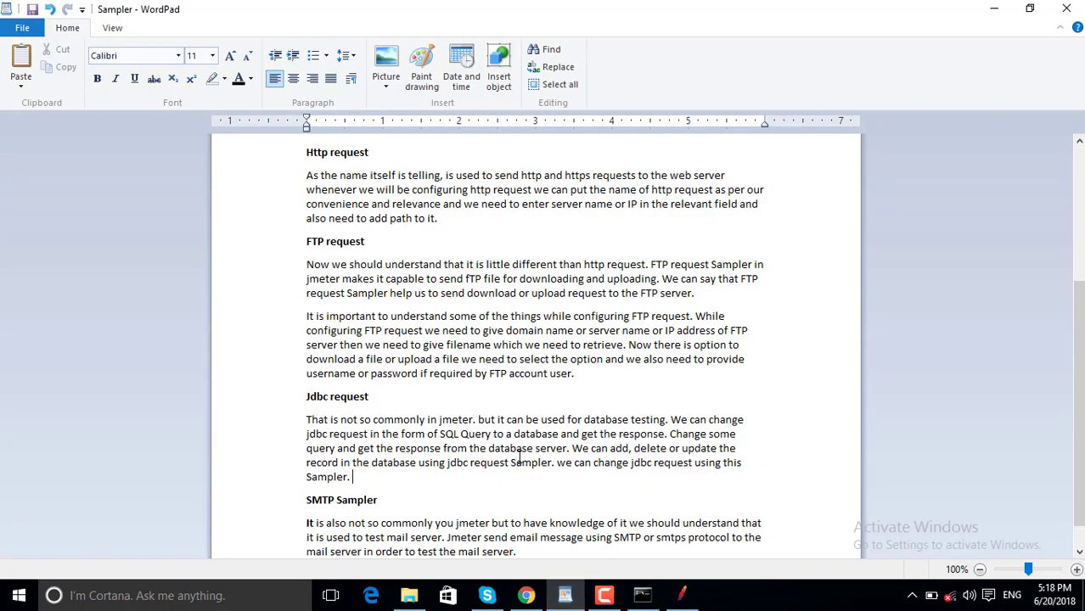
Add an empty line at the end of the Sampler notes after the SMTP section.
{"action": "key", "text": "ctrl+End"}
{"action": "key", "text": "Return"}
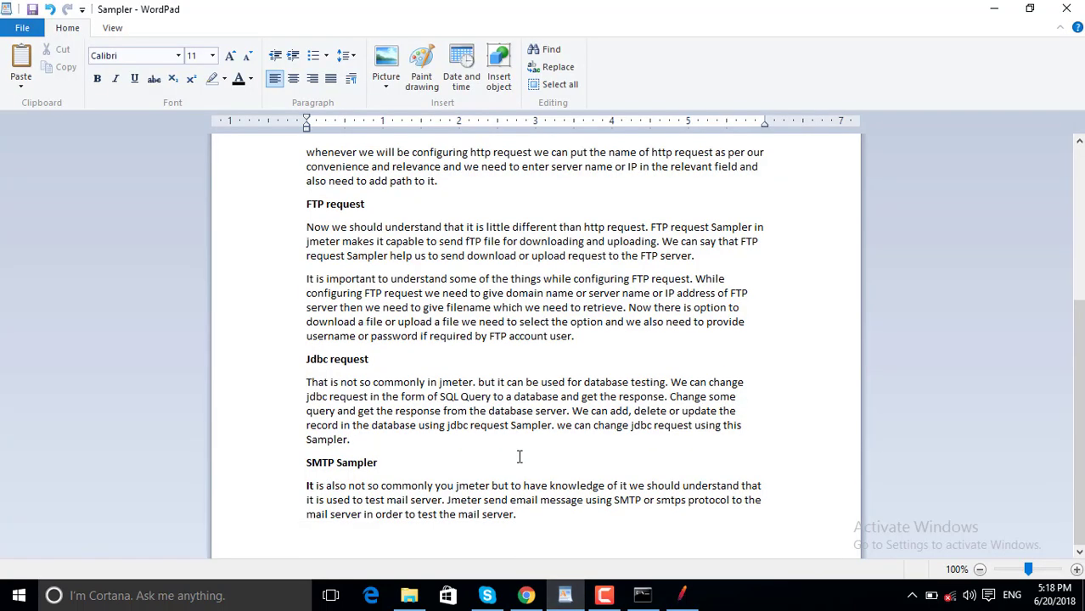
{"action": "left_click_drag", "start_coordinate": [308, 462], "coordinate": [337, 462]}
{"action": "left_click", "coordinate": [386, 463]}
{"action": "left_click", "coordinate": [524, 597]}
{"action": "left_click", "coordinate": [524, 599]}
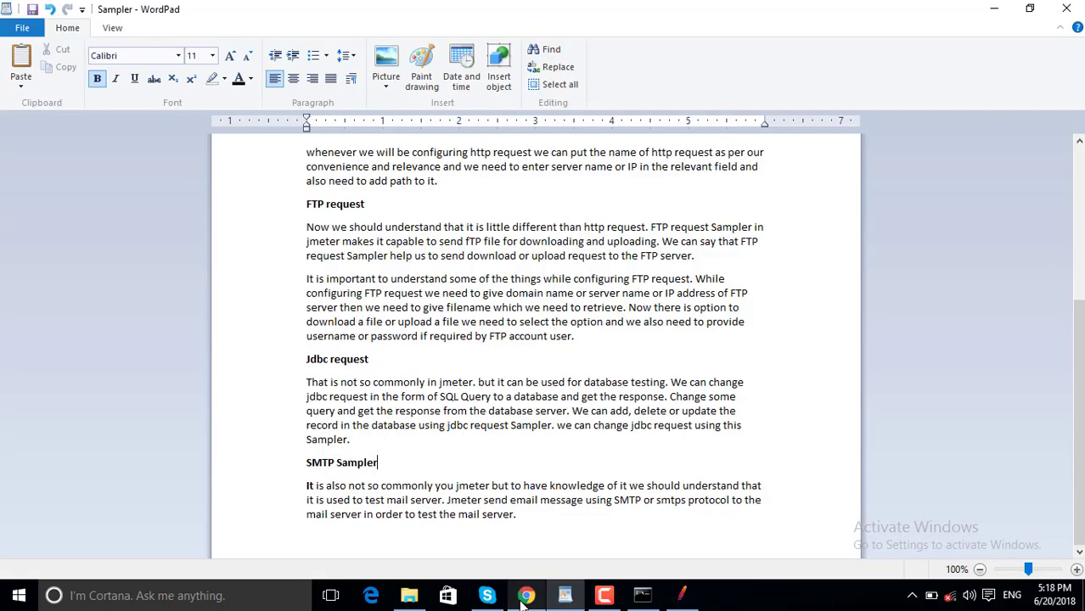
{"action": "left_click", "coordinate": [685, 598]}
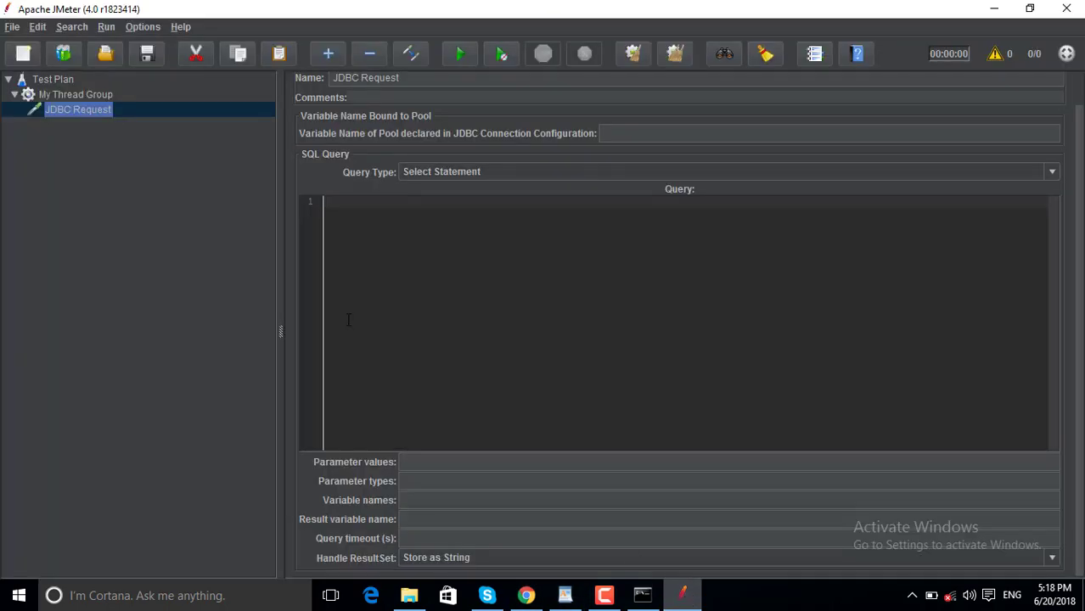
Remove the JDBC Request from My Thread Group.
{"action": "right_click", "coordinate": [63, 110]}
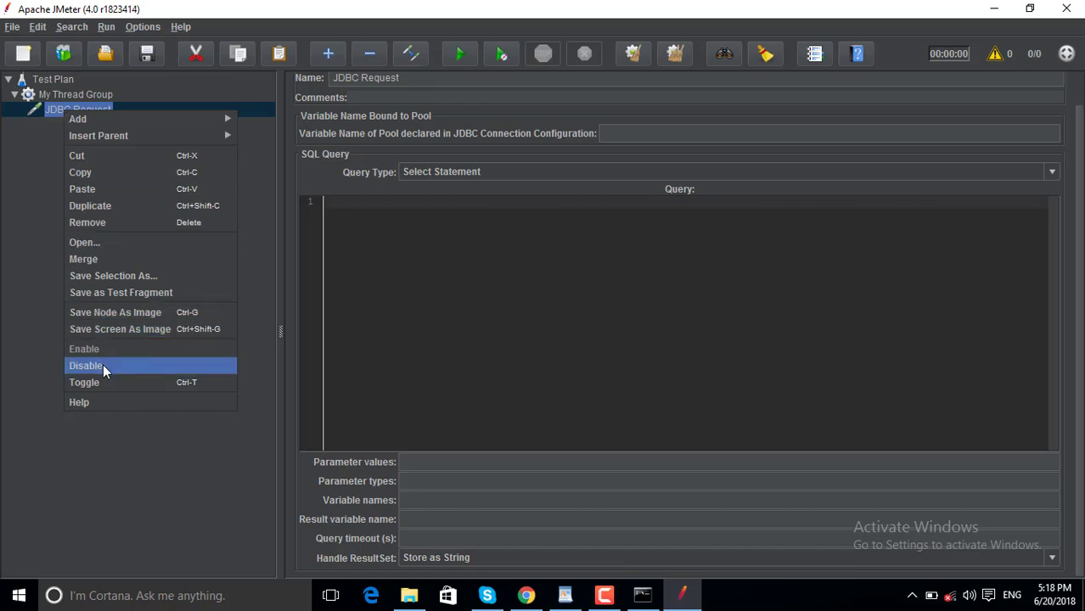
{"action": "left_click", "coordinate": [133, 225]}
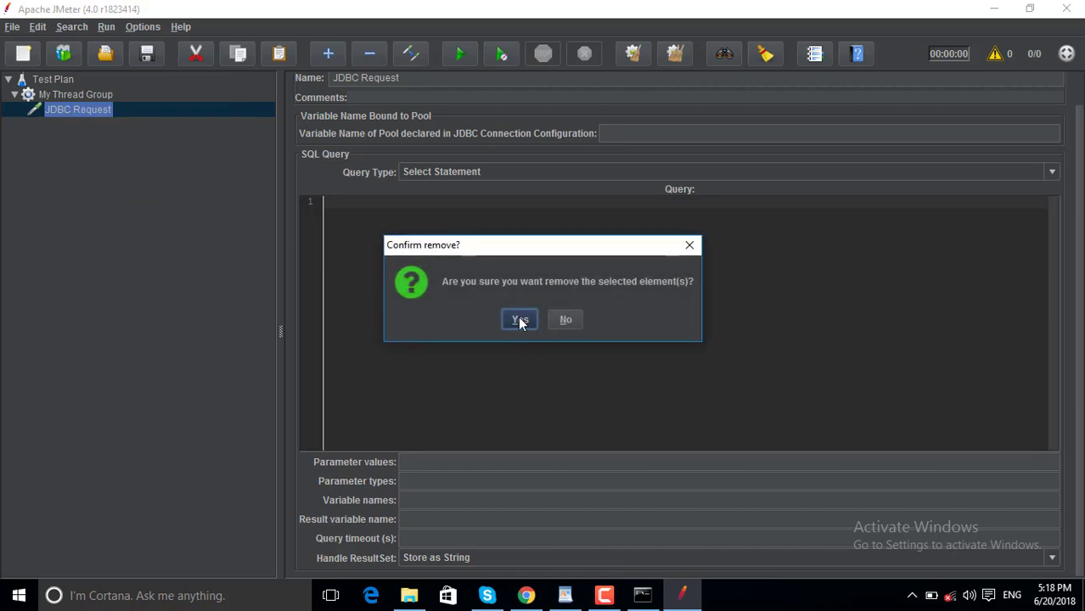
{"action": "left_click", "coordinate": [520, 319]}
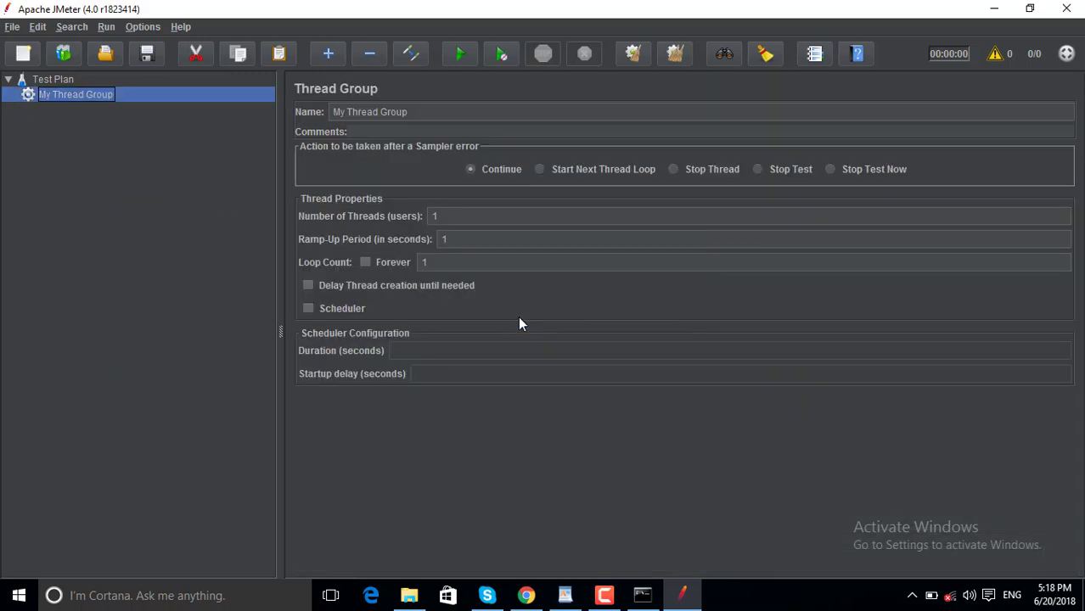
Add an SMTP Sampler under My Thread Group.
{"action": "right_click", "coordinate": [107, 96]}
{"action": "mouse_move", "coordinate": [193, 109]}
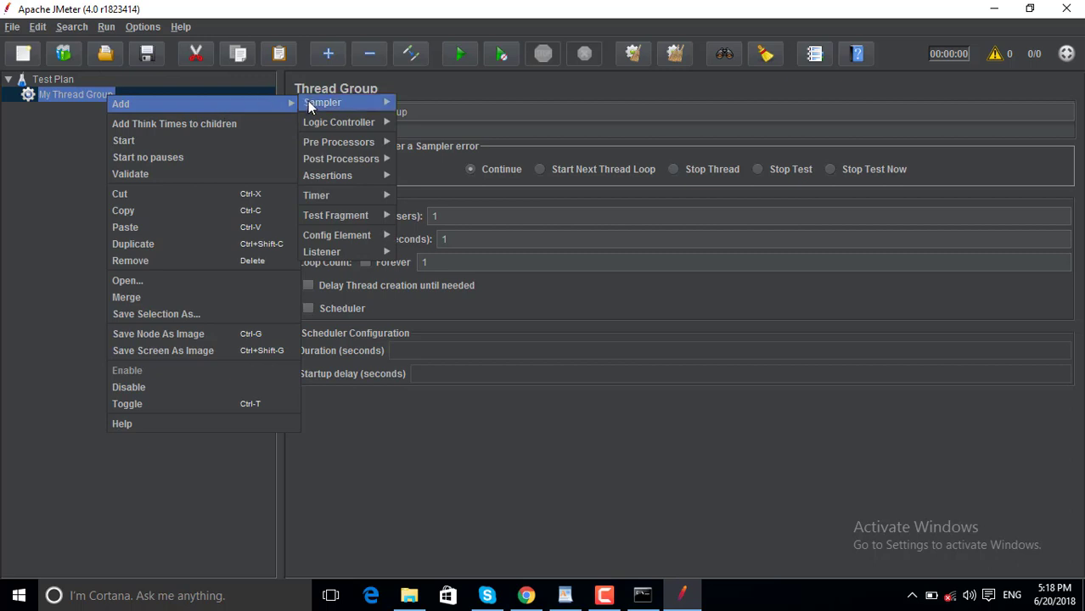
{"action": "mouse_move", "coordinate": [324, 99]}
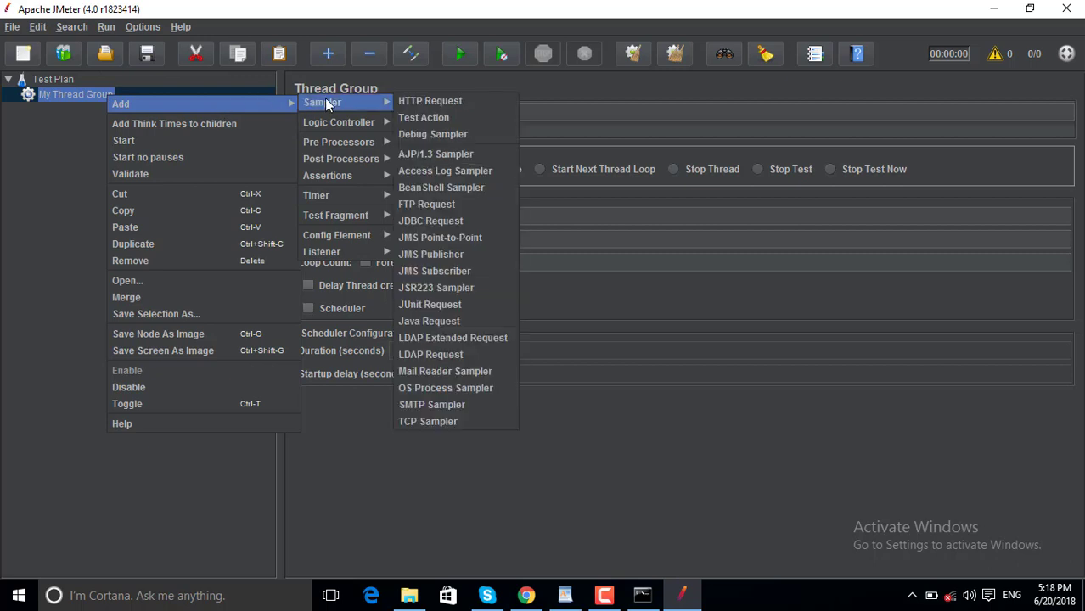
{"action": "left_click", "coordinate": [442, 406]}
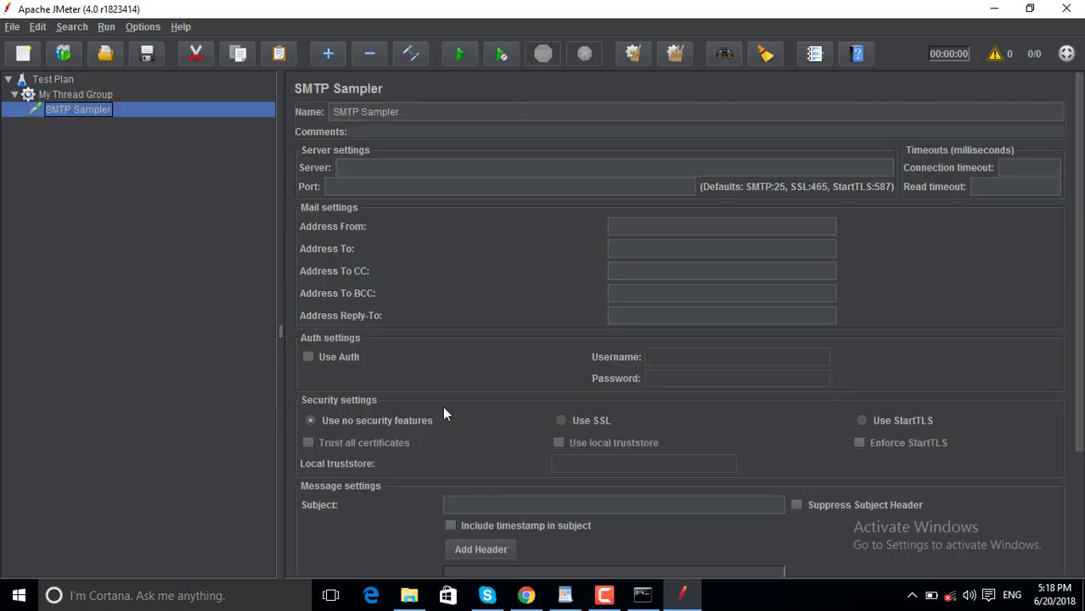
{"action": "left_click", "coordinate": [378, 168]}
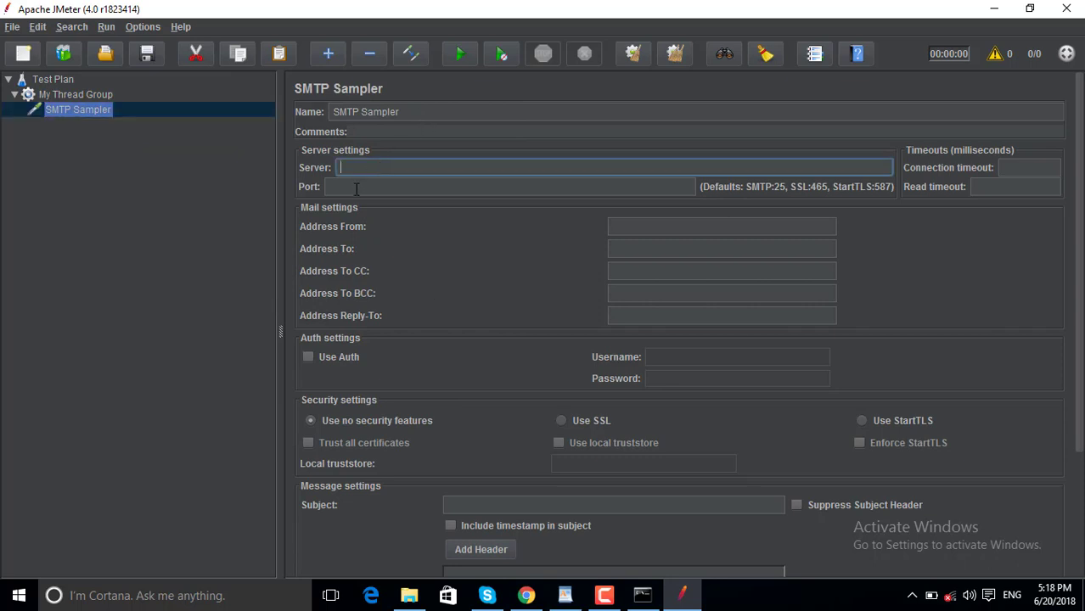
{"action": "left_click", "coordinate": [357, 188]}
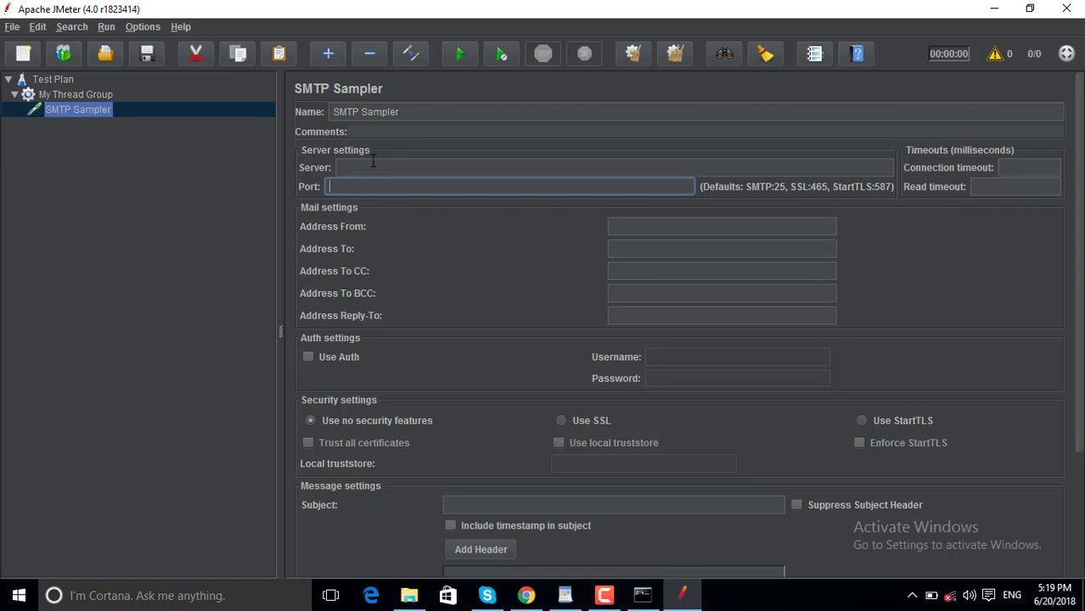
{"action": "left_click", "coordinate": [370, 164]}
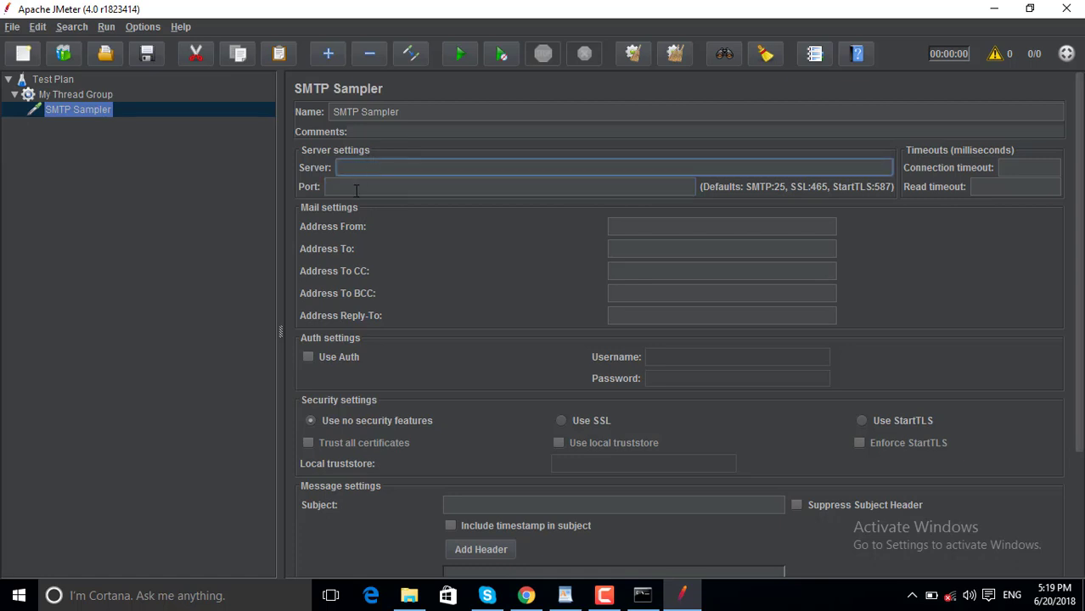
{"action": "left_click", "coordinate": [356, 188]}
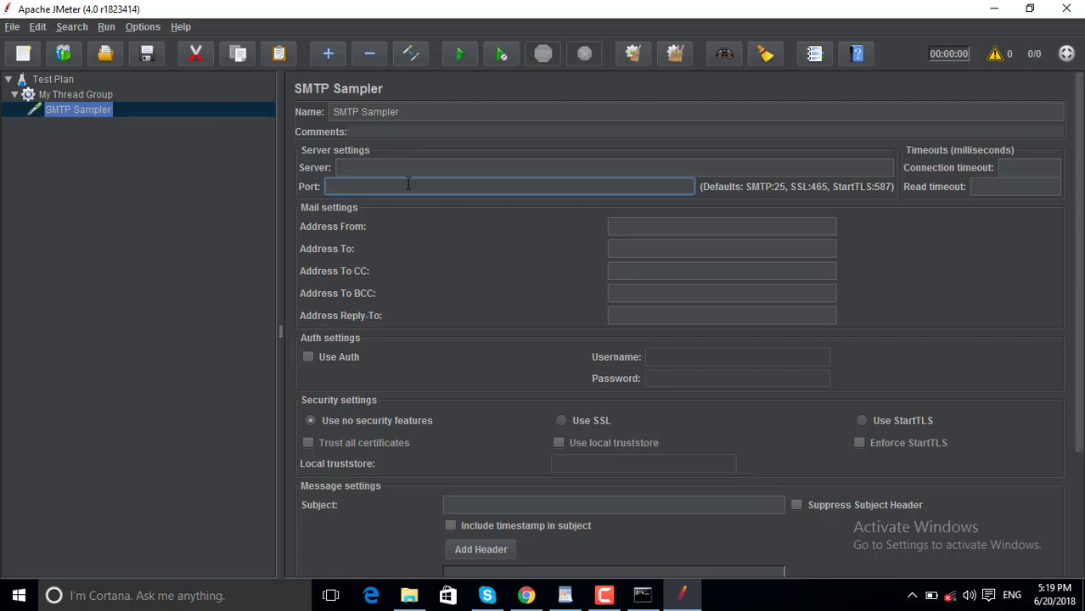
{"action": "left_click", "coordinate": [637, 246]}
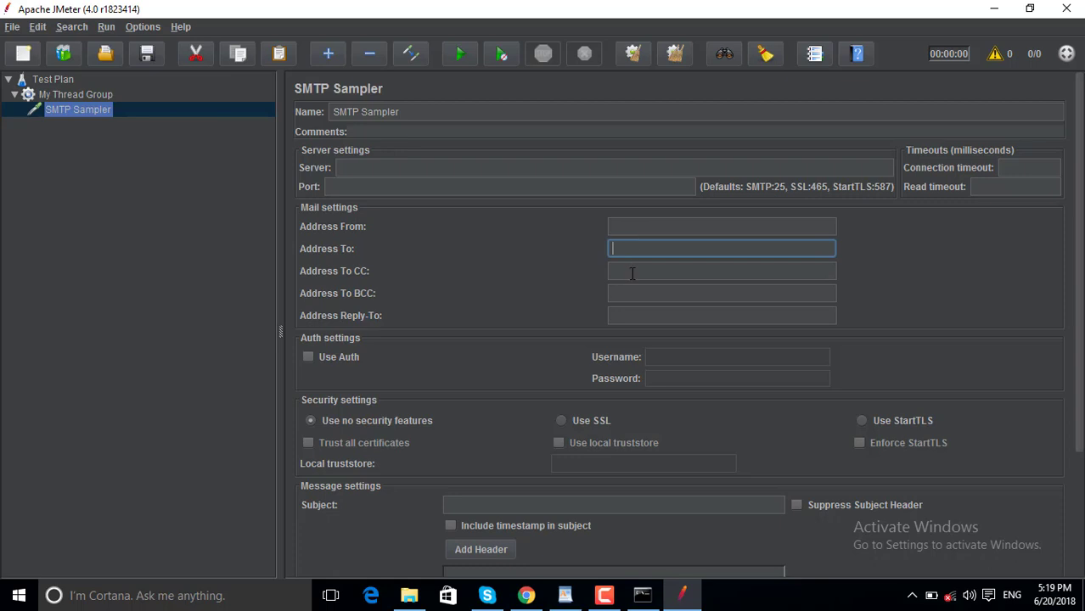
{"action": "left_click", "coordinate": [633, 272]}
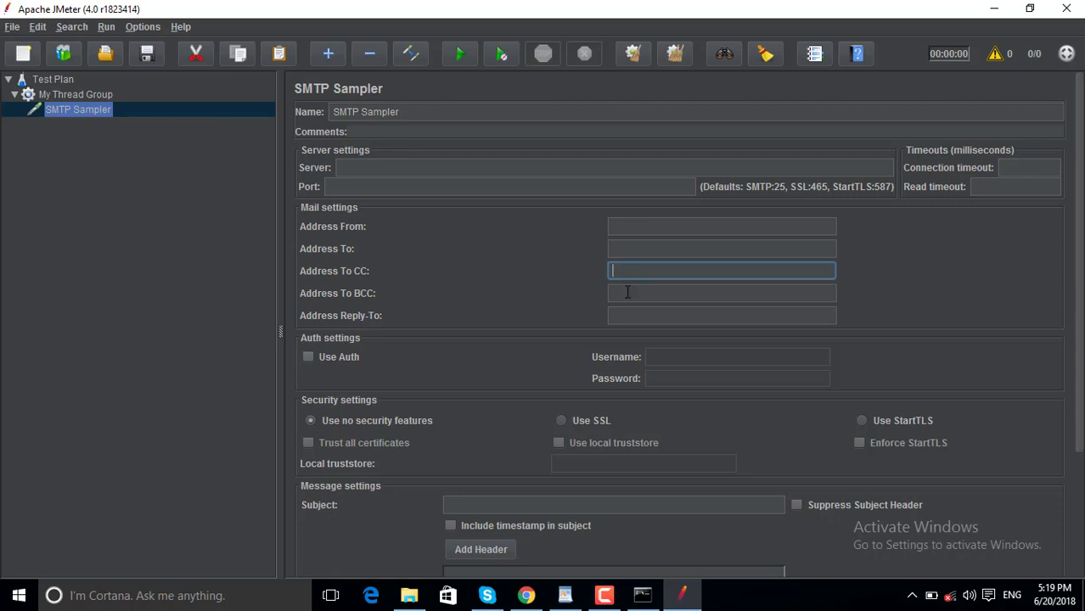
{"action": "left_click", "coordinate": [628, 291]}
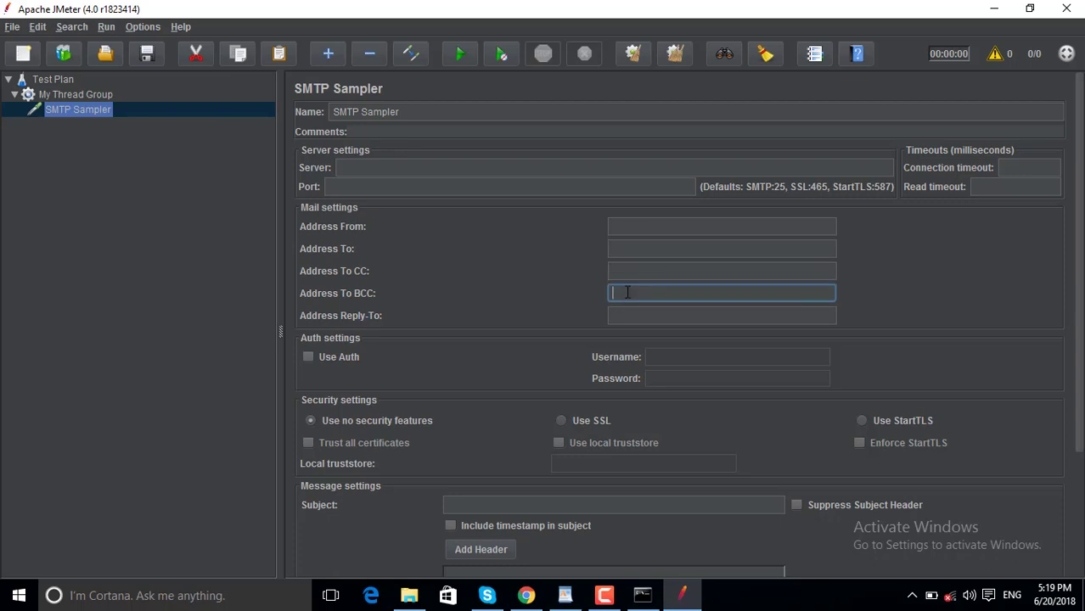
{"action": "left_click", "coordinate": [663, 358]}
{"action": "left_click", "coordinate": [658, 382]}
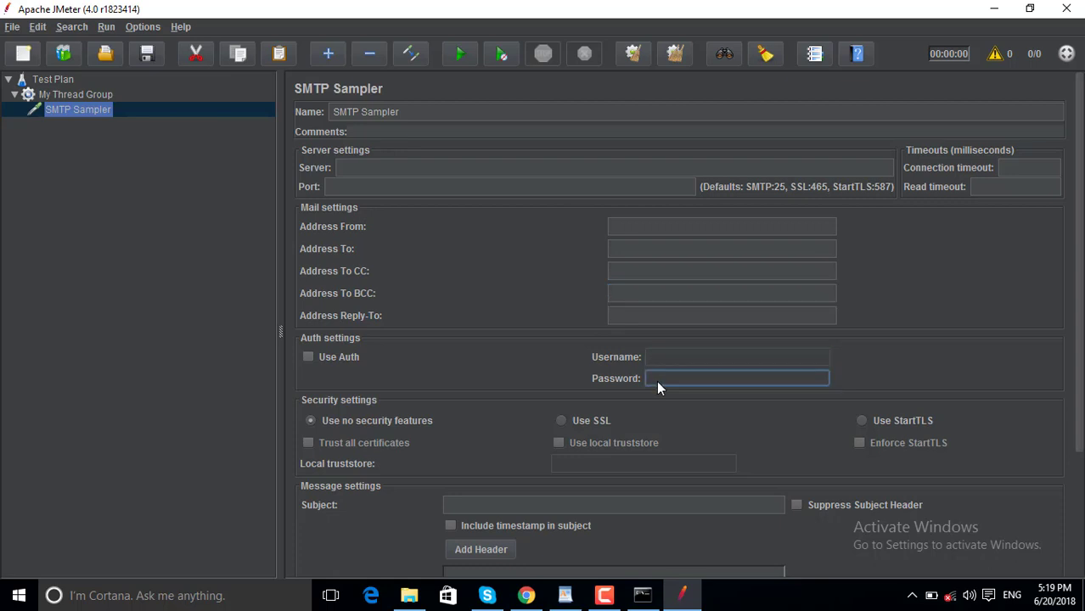
{"action": "scroll", "coordinate": [491, 358], "scroll_direction": "down", "scroll_amount": 3}
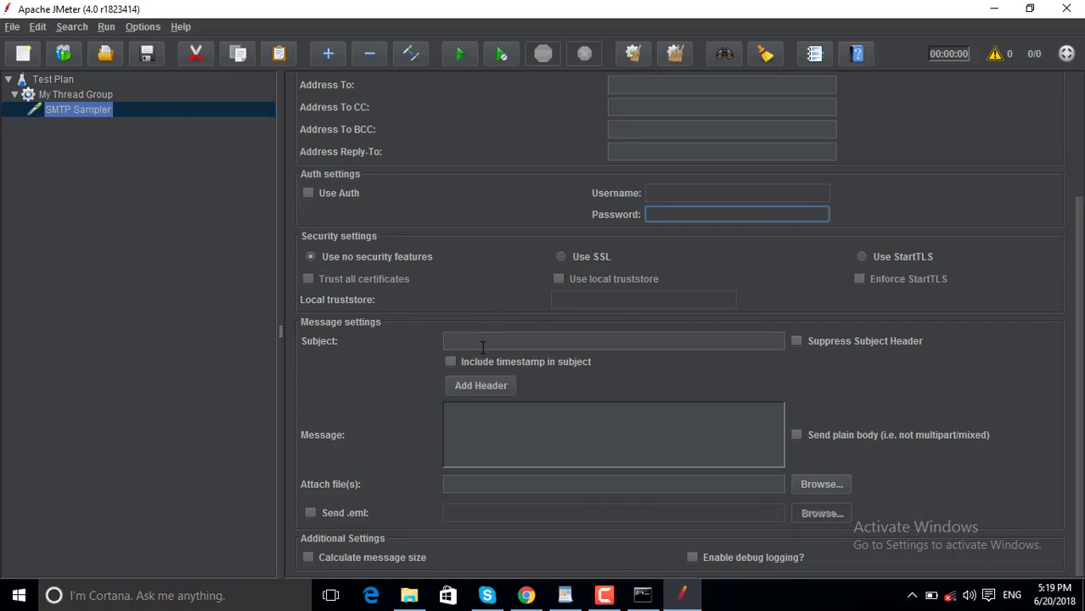
{"action": "left_click", "coordinate": [483, 346]}
{"action": "left_click", "coordinate": [467, 449]}
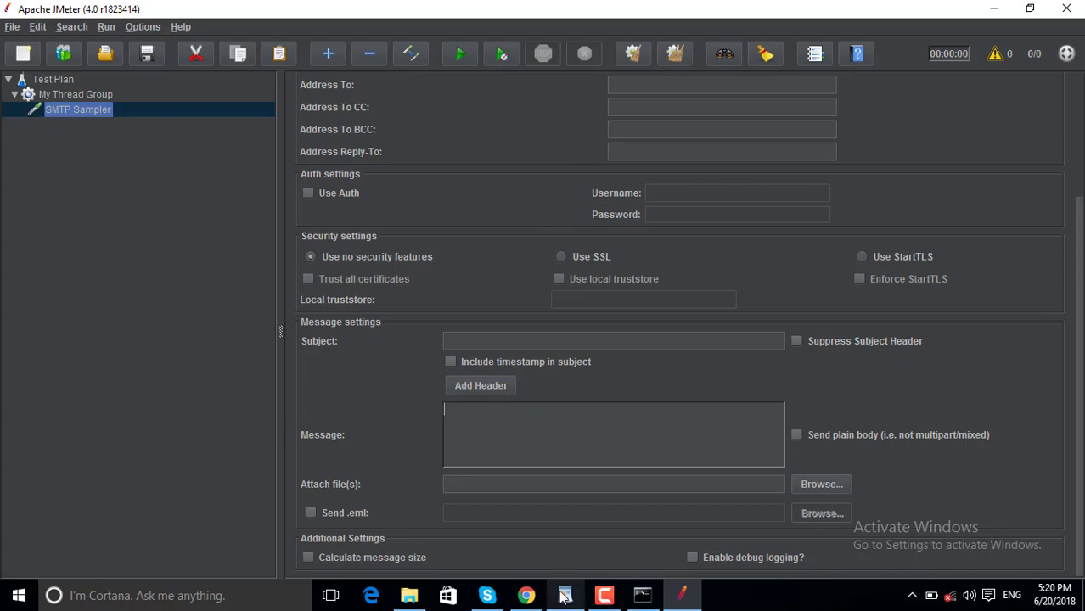
Choose Remove for the SMTP Sampler under My Thread Group, bringing up the confirmation.
{"action": "mouse_move", "coordinate": [571, 597]}
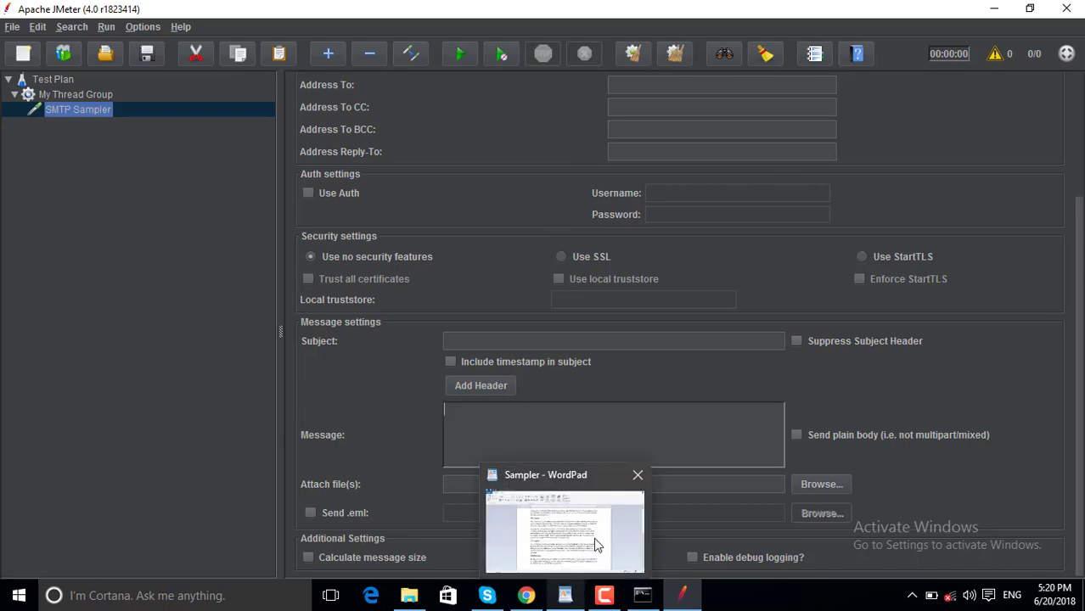
{"action": "mouse_move", "coordinate": [593, 537]}
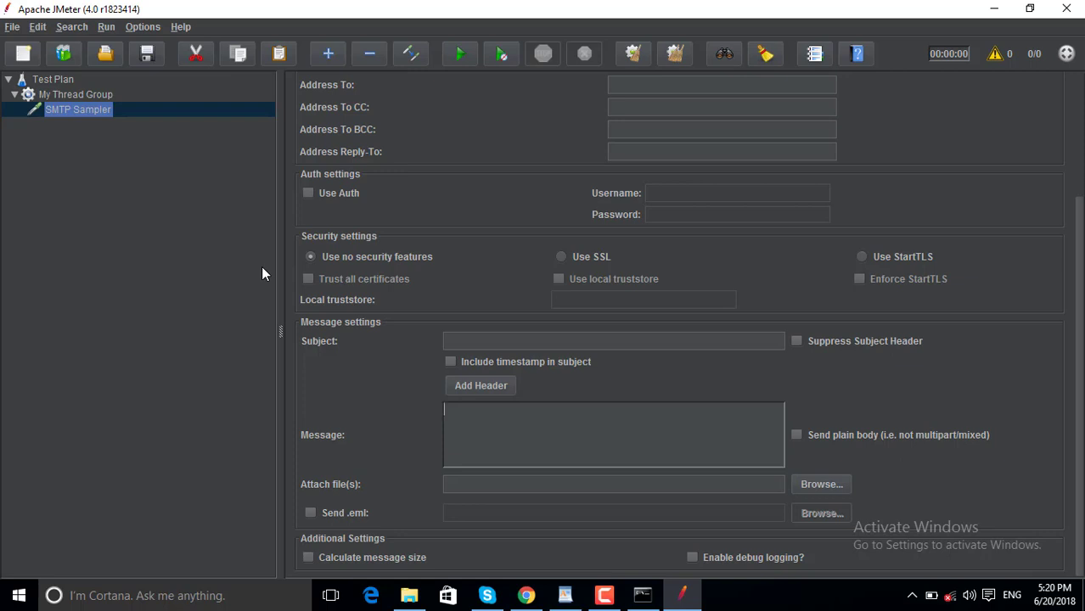
{"action": "right_click", "coordinate": [92, 110]}
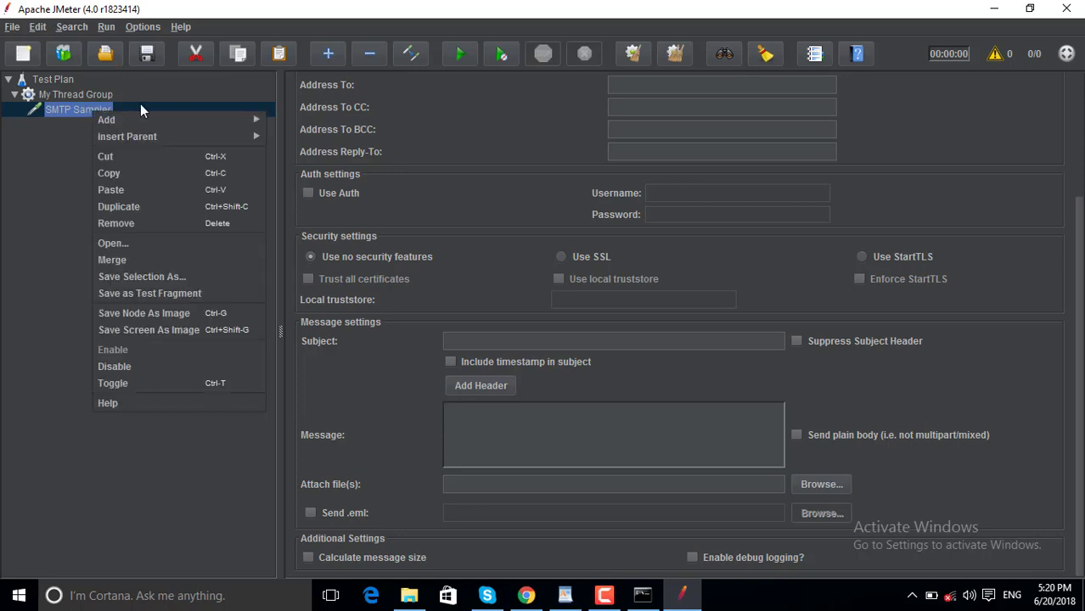
{"action": "mouse_move", "coordinate": [167, 124]}
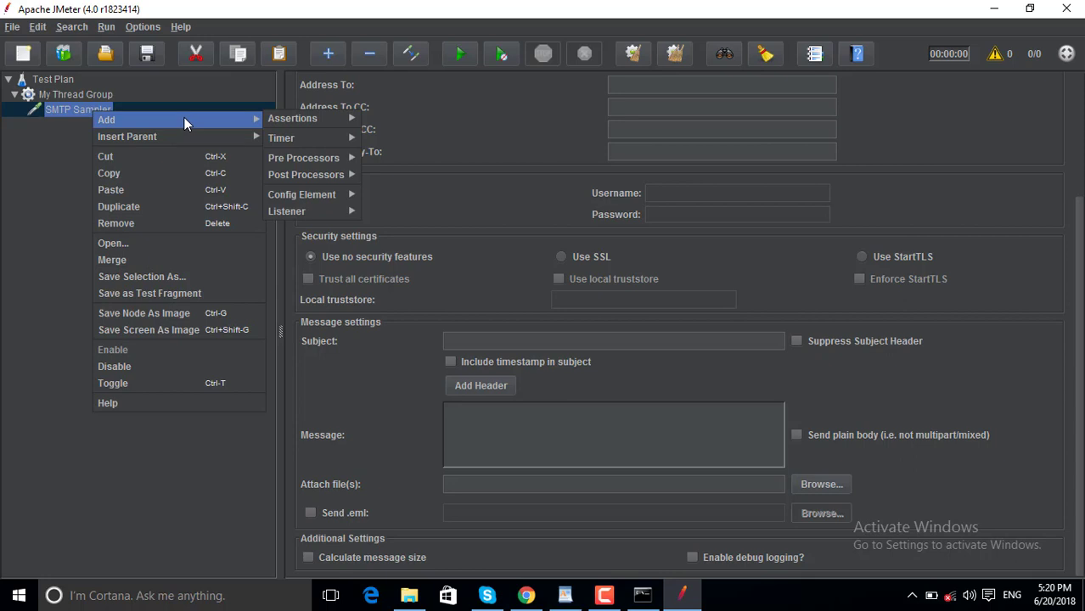
{"action": "left_click", "coordinate": [172, 224]}
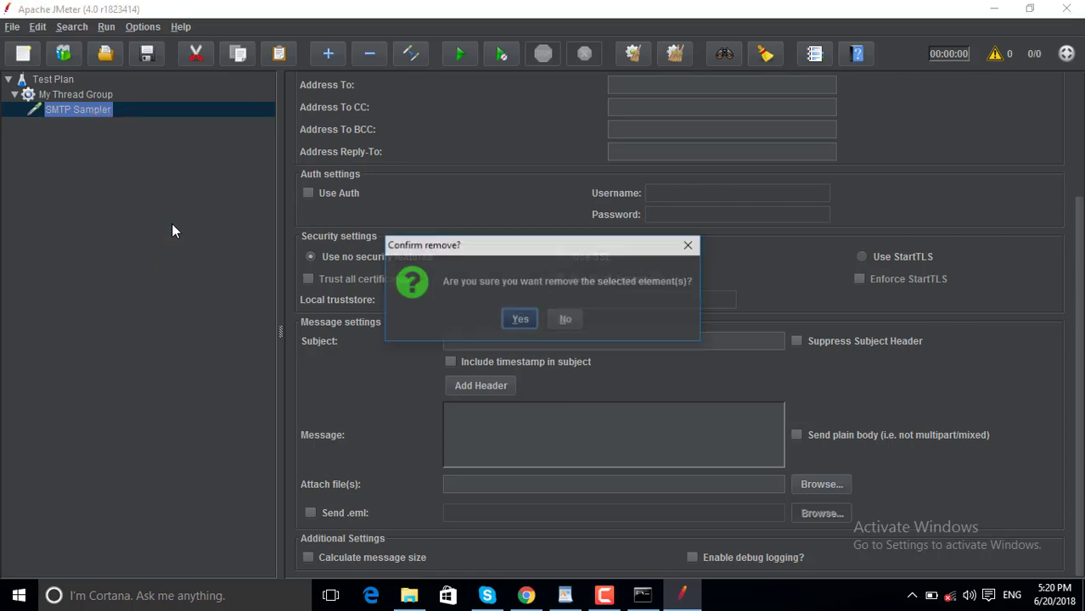
Confirm deleting the SMTP Sampler, then show My Thread Group's Add > Config Element list.
{"action": "left_click", "coordinate": [520, 322]}
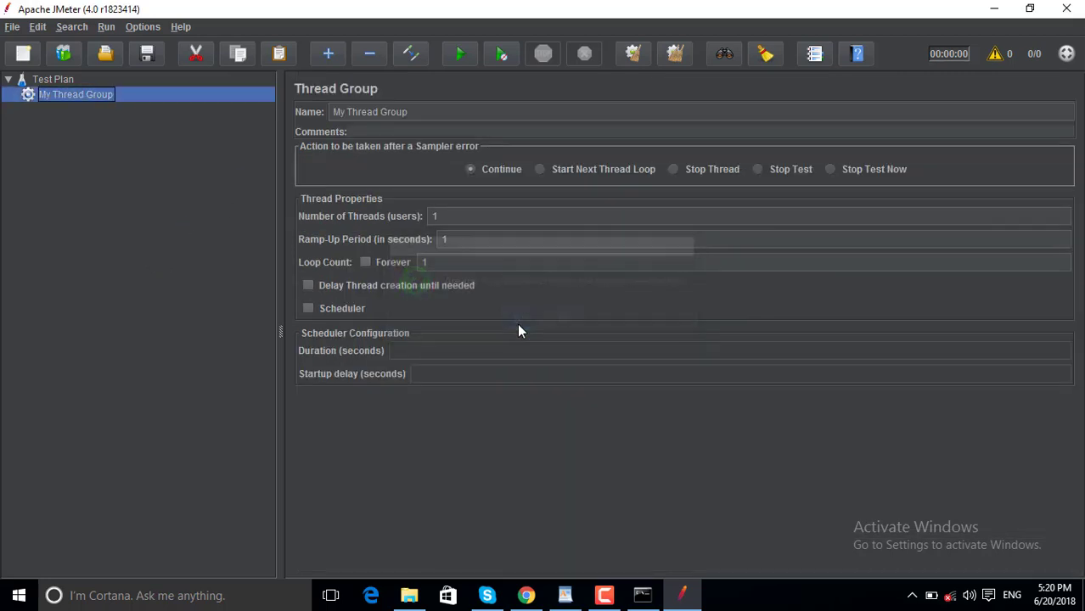
{"action": "right_click", "coordinate": [64, 96]}
{"action": "mouse_move", "coordinate": [185, 100]}
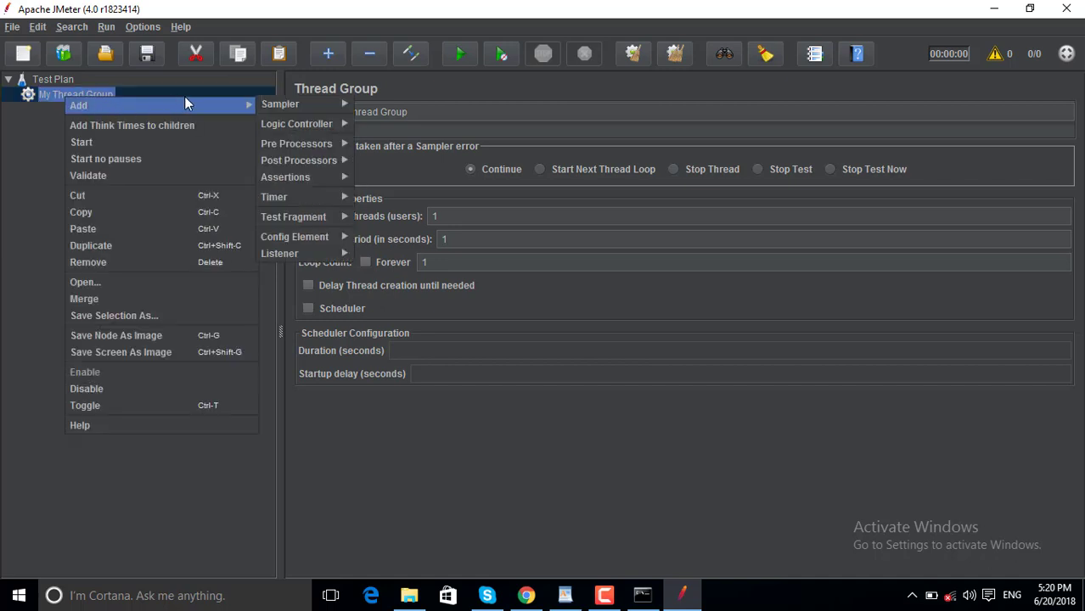
{"action": "mouse_move", "coordinate": [284, 104]}
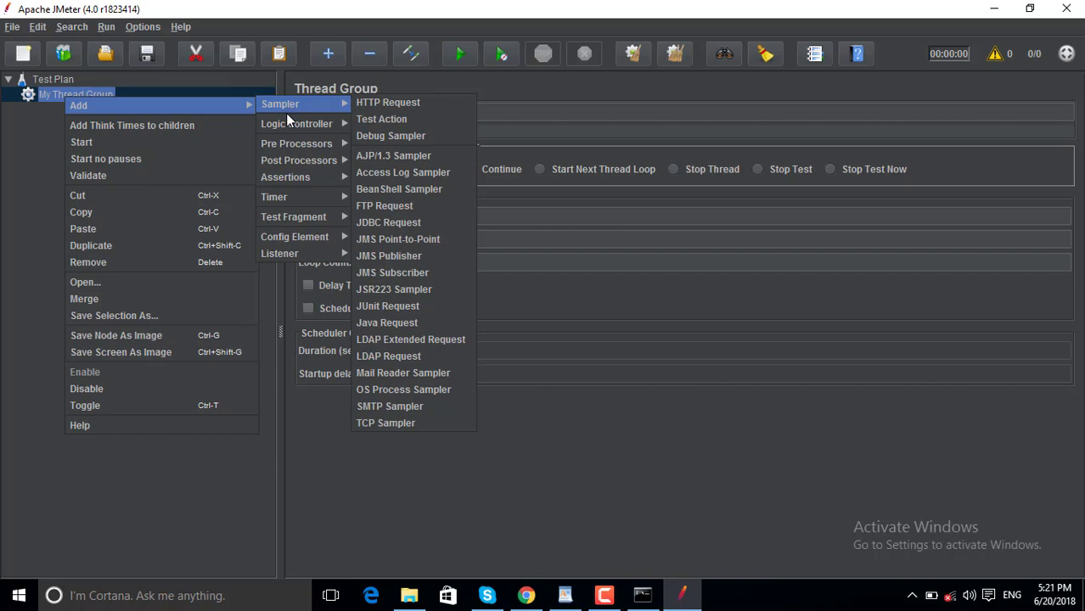
{"action": "mouse_move", "coordinate": [287, 127]}
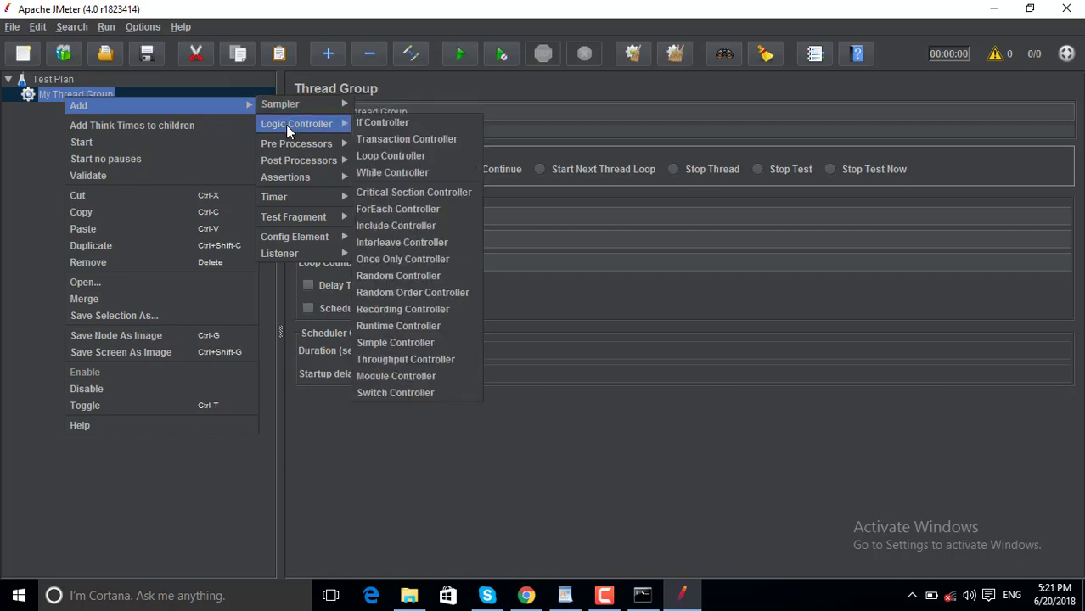
{"action": "mouse_move", "coordinate": [297, 215]}
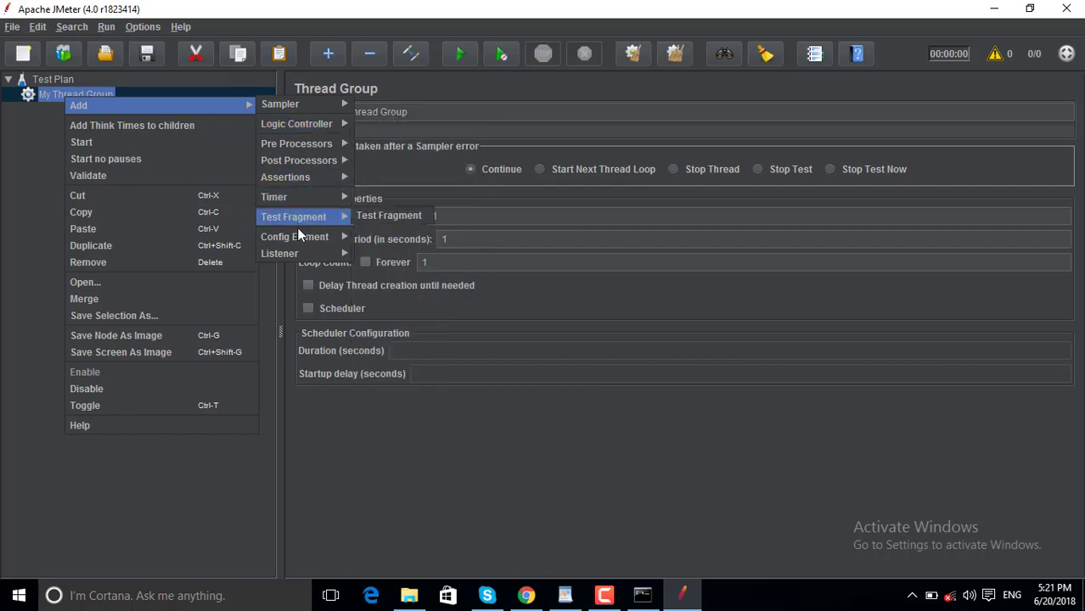
{"action": "mouse_move", "coordinate": [301, 241]}
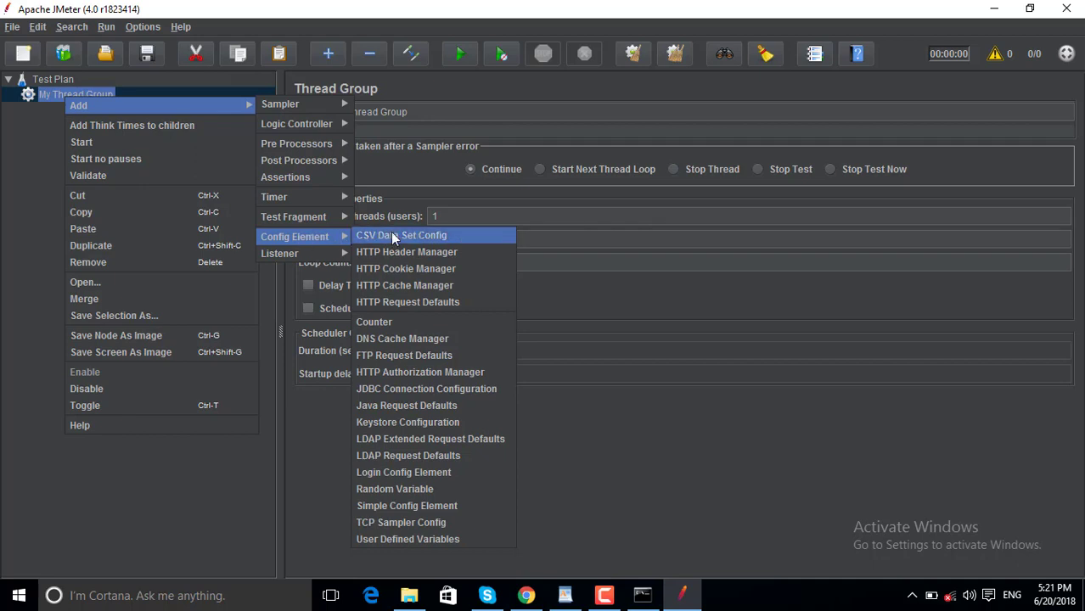
Step down to the end of the config element list and back up to CSV Data Set Config.
{"action": "key", "text": "Down"}
{"action": "key", "text": "Down"}
{"action": "key", "text": "Down"}
{"action": "key", "text": "Down"}
{"action": "key", "text": "Down"}
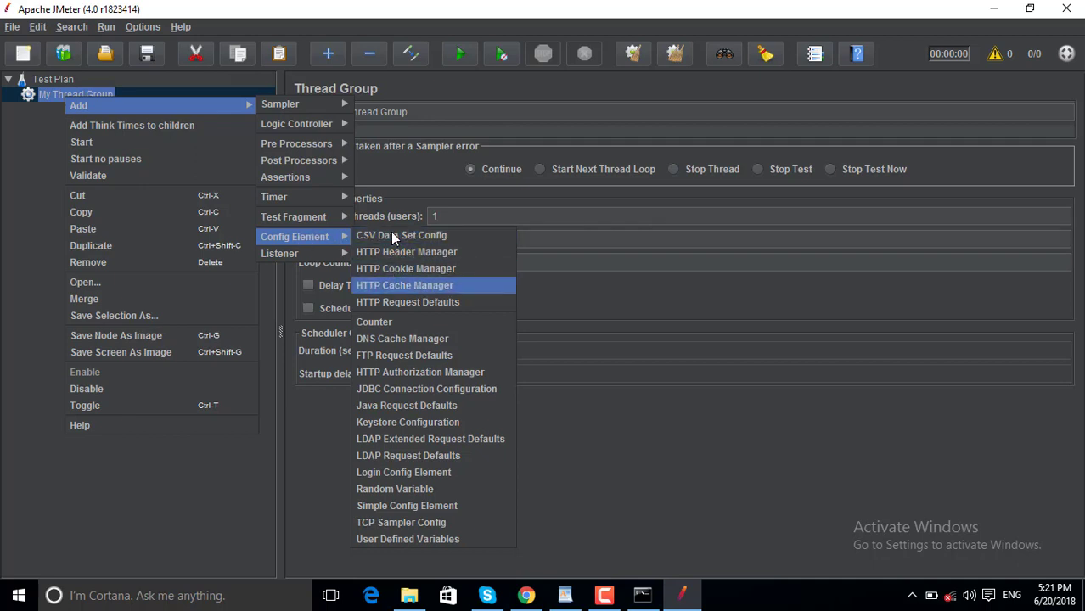
{"action": "key", "text": "Down"}
{"action": "key", "text": "Down"}
{"action": "key", "text": "Down"}
{"action": "key", "text": "Down"}
{"action": "key", "text": "Down"}
{"action": "key", "text": "Down"}
{"action": "key", "text": "Down"}
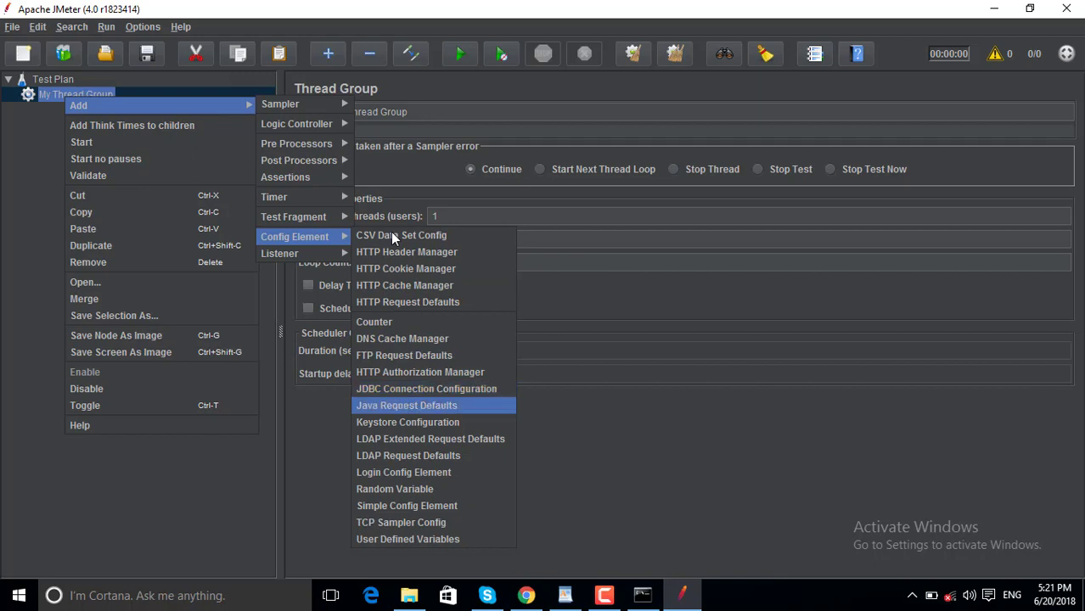
{"action": "key", "text": "Down"}
{"action": "key", "text": "Down"}
{"action": "key", "text": "Down"}
{"action": "key", "text": "Down"}
{"action": "key", "text": "Down"}
{"action": "key", "text": "Down"}
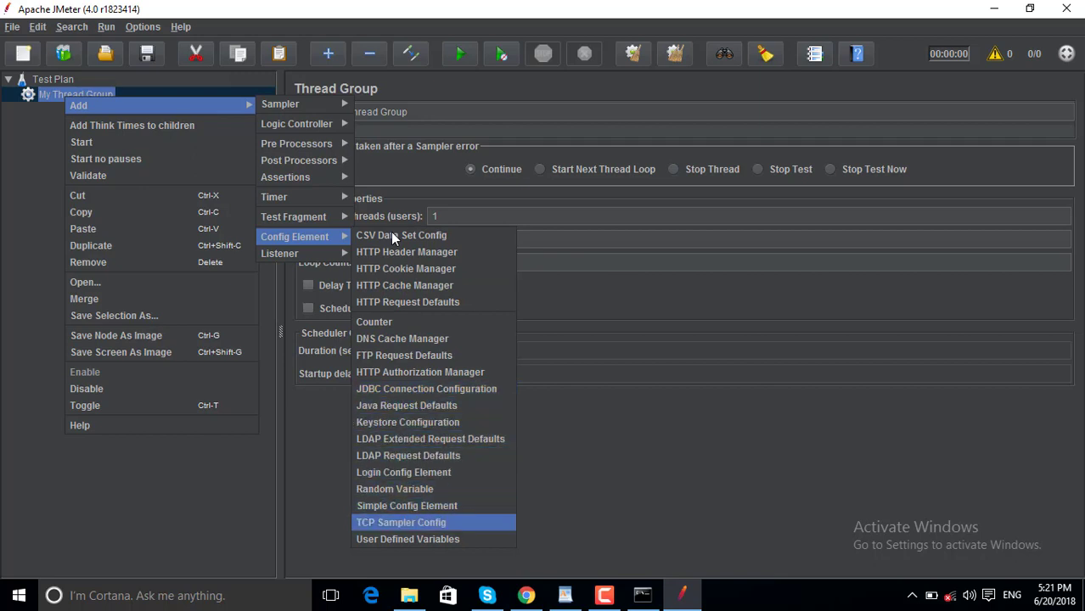
{"action": "key", "text": "Up"}
{"action": "key", "text": "Up"}
{"action": "key", "text": "Up"}
{"action": "key", "text": "Up"}
{"action": "key", "text": "Up"}
{"action": "key", "text": "Up"}
{"action": "key", "text": "Up"}
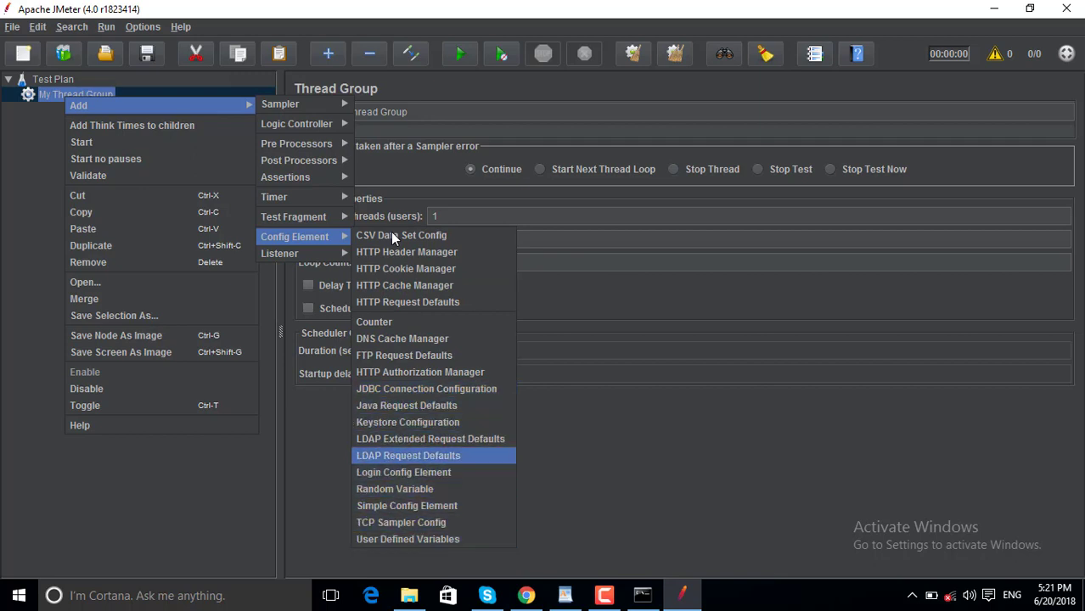
{"action": "key", "text": "Up"}
{"action": "key", "text": "Up"}
{"action": "key", "text": "Up"}
{"action": "key", "text": "Up"}
{"action": "key", "text": "Up"}
{"action": "key", "text": "Up"}
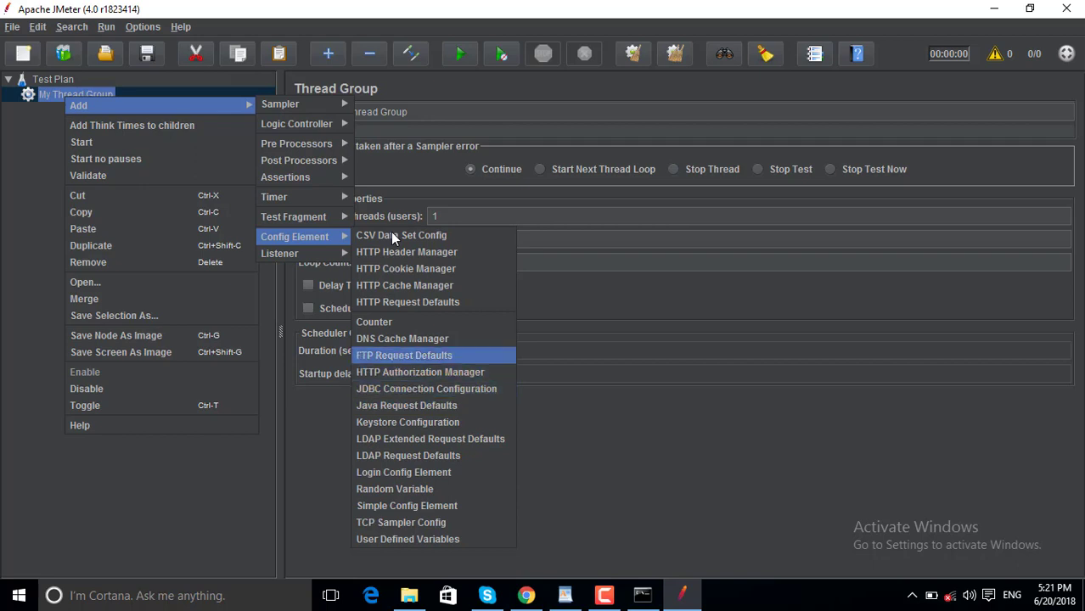
{"action": "key", "text": "Up"}
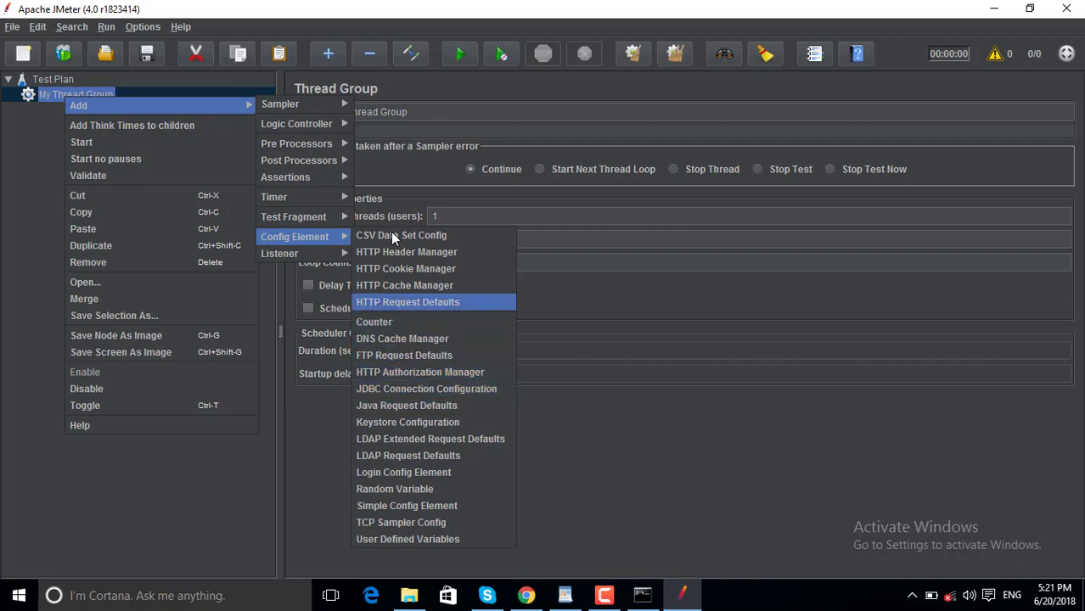
{"action": "key", "text": "Up"}
{"action": "key", "text": "Up"}
{"action": "key", "text": "Up"}
{"action": "key", "text": "Up"}
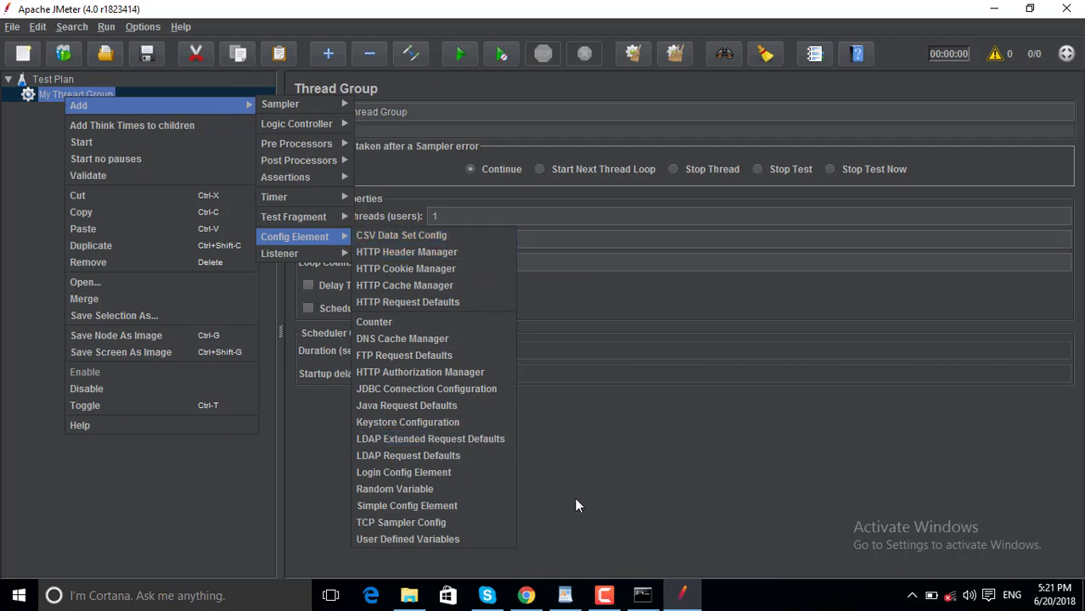
{"action": "left_click", "coordinate": [605, 599]}
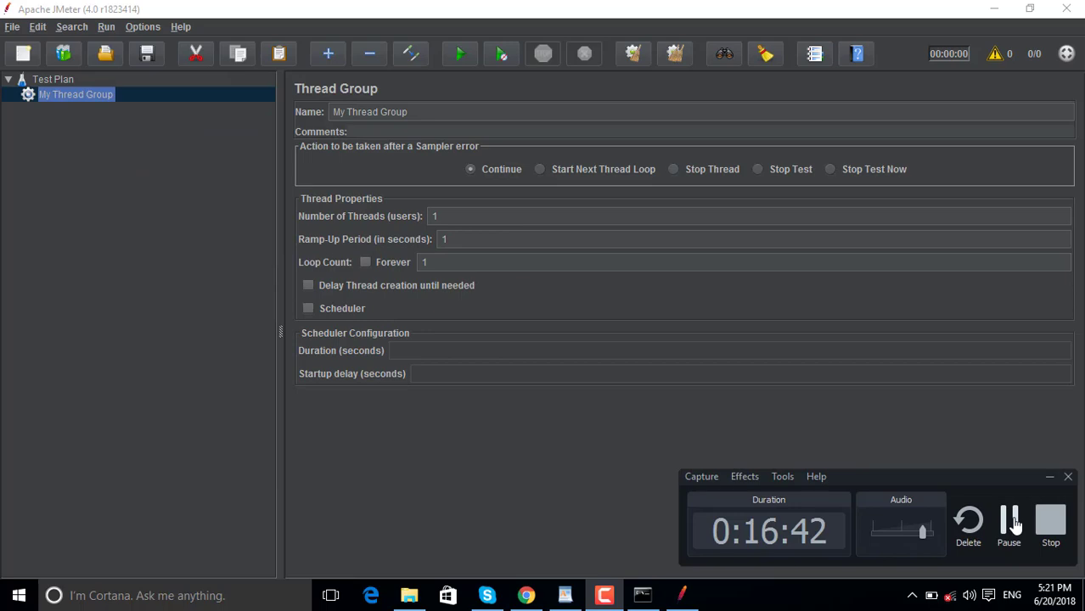
{"action": "left_click", "coordinate": [1011, 523]}
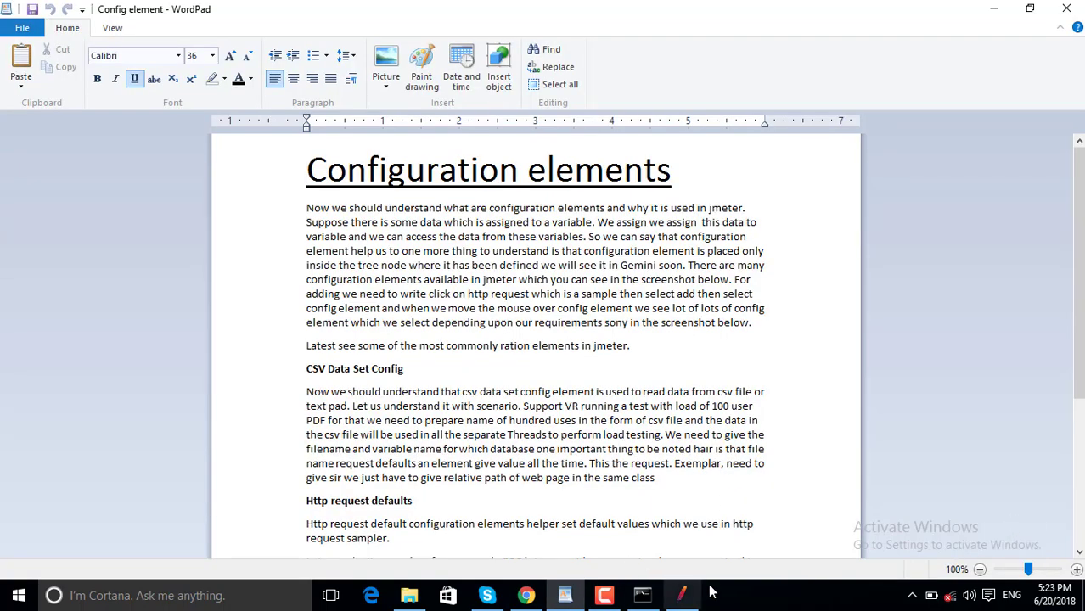
{"action": "left_click", "coordinate": [684, 598]}
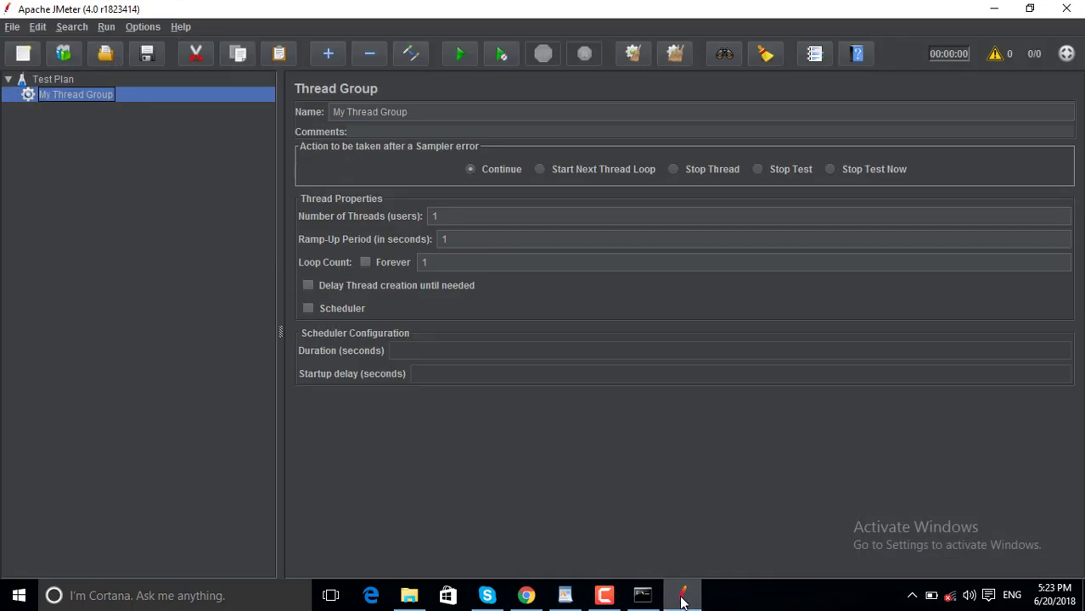
{"action": "left_click", "coordinate": [684, 598]}
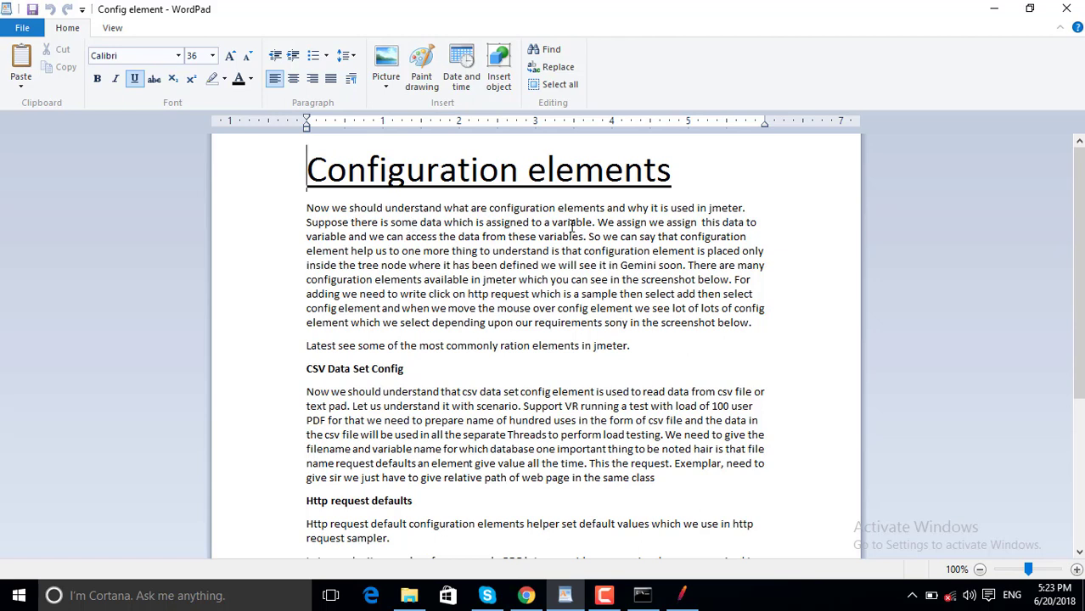
{"action": "left_click", "coordinate": [594, 223]}
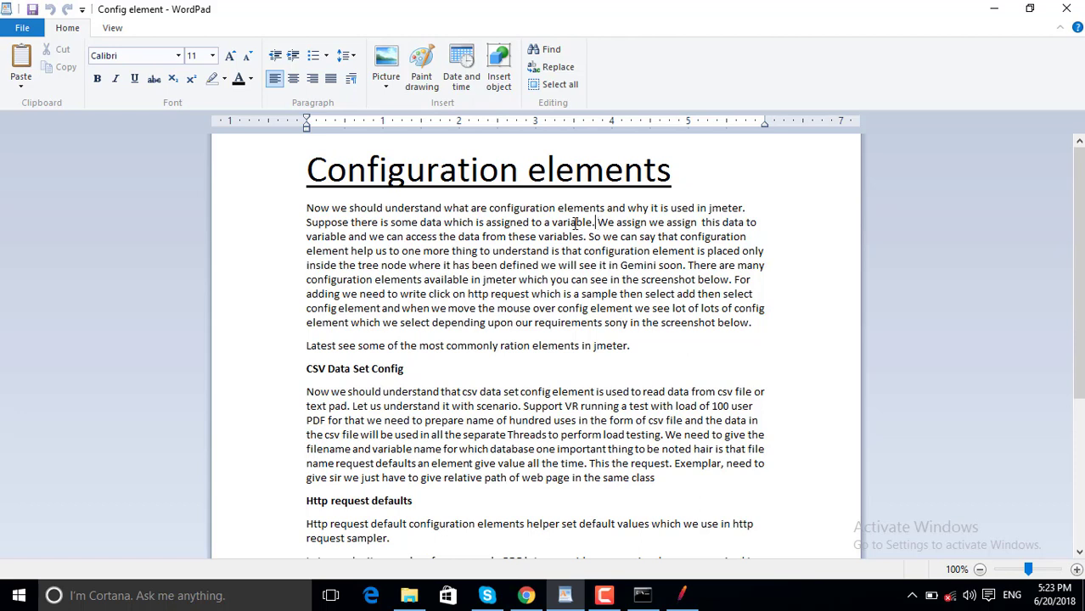
{"action": "double_click", "coordinate": [576, 222]}
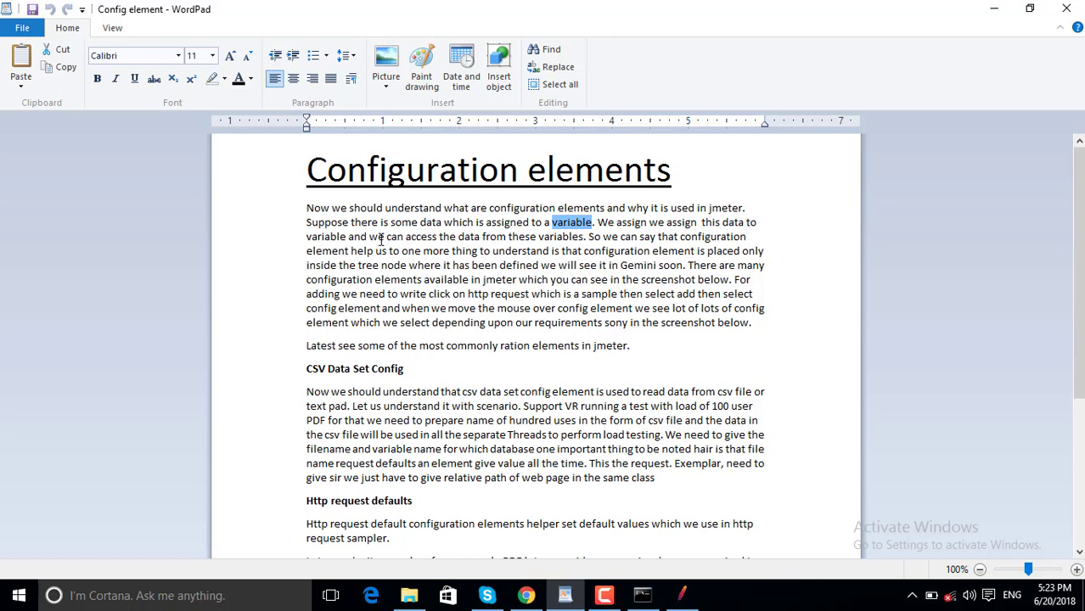
{"action": "left_click", "coordinate": [584, 237]}
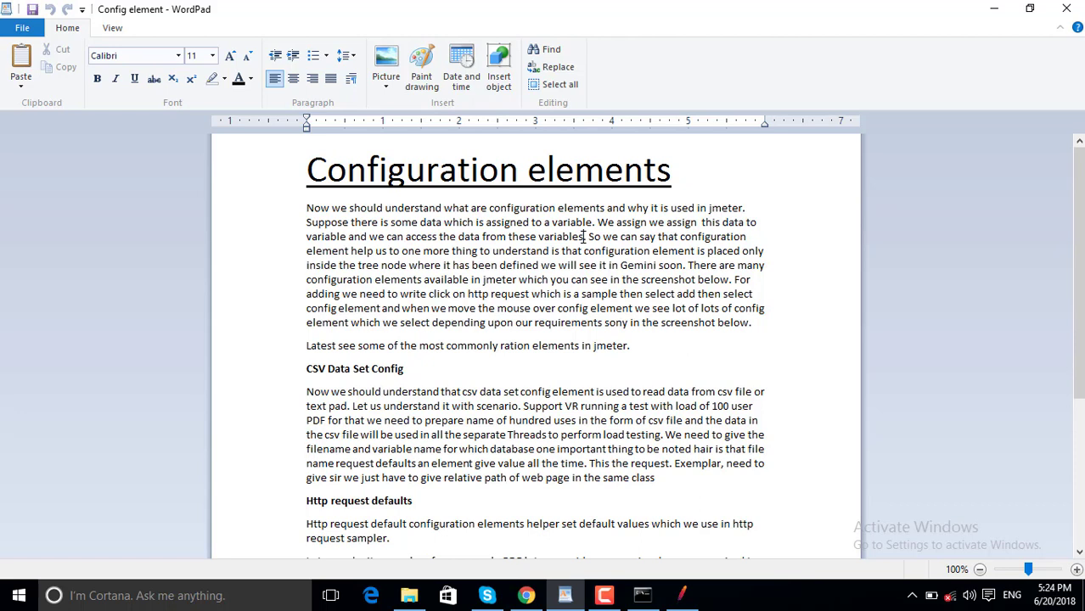
{"action": "double_click", "coordinate": [573, 223]}
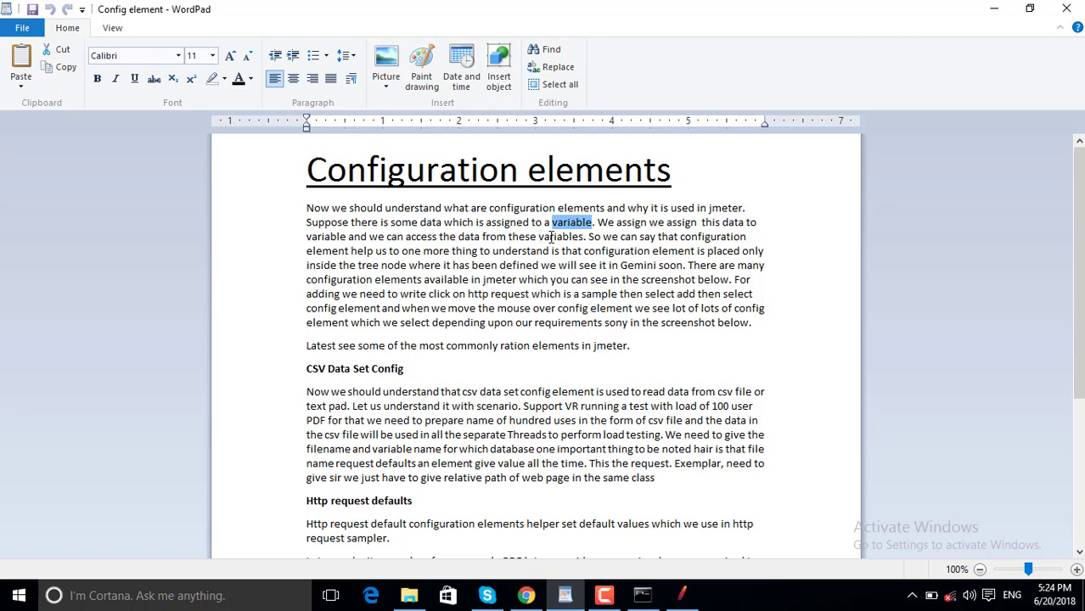
{"action": "double_click", "coordinate": [552, 237]}
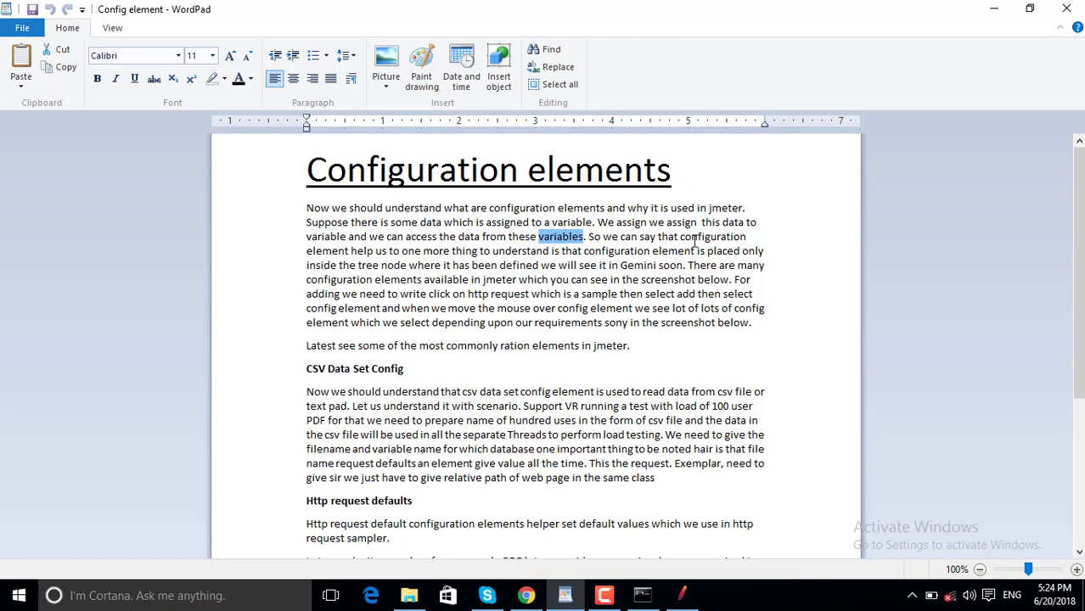
{"action": "double_click", "coordinate": [397, 252]}
Add 'assign value to variable.' after 'help us to', make 'sample' 'sampler', and correct 'sony' to 'so'.
{"action": "left_click", "coordinate": [400, 257]}
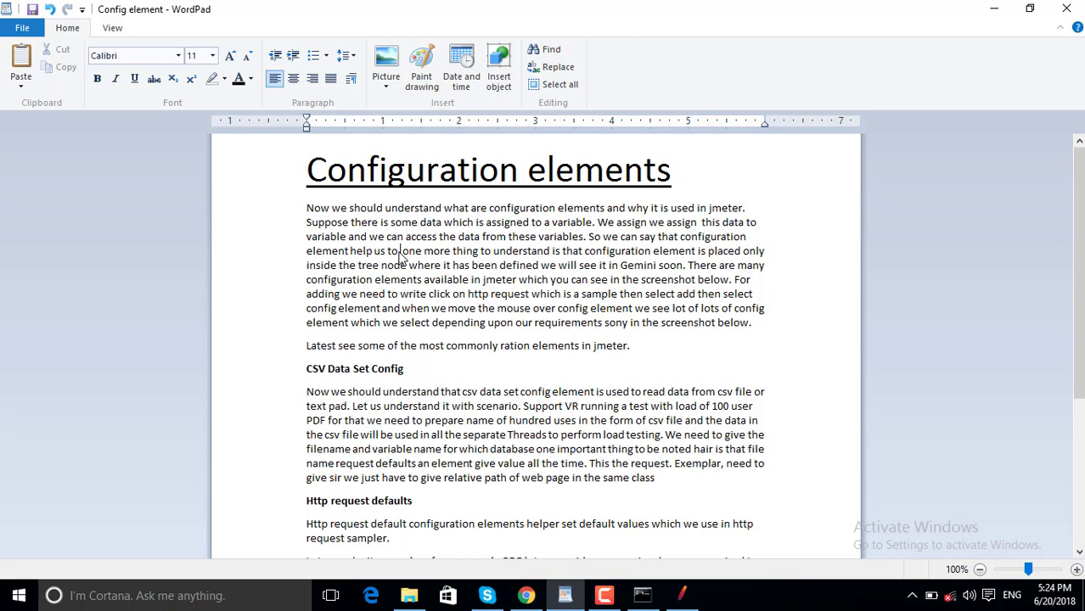
{"action": "type", "text": "assig"}
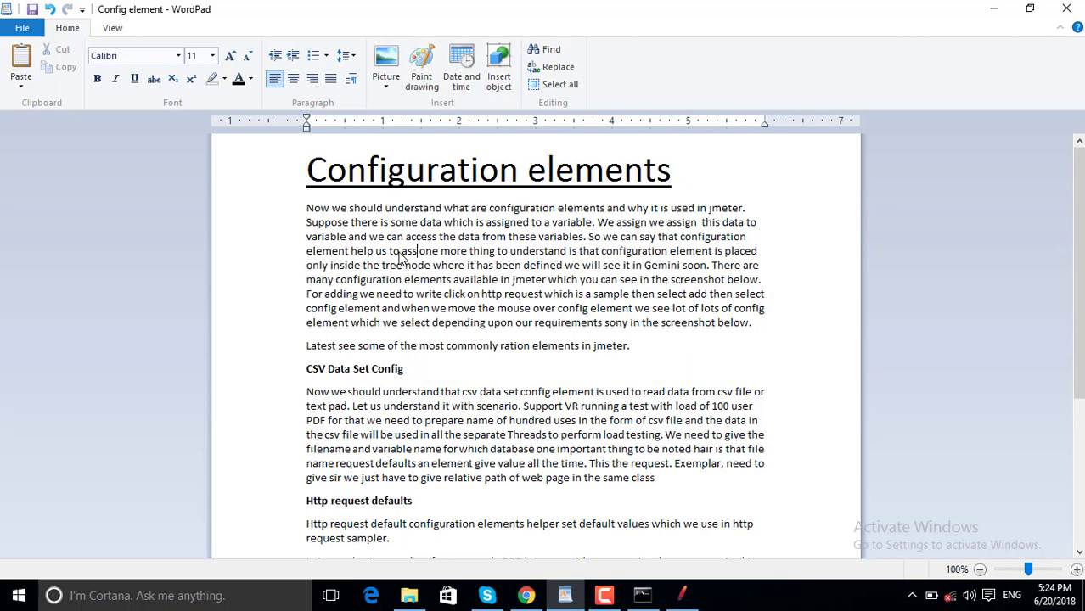
{"action": "type", "text": "n valu"}
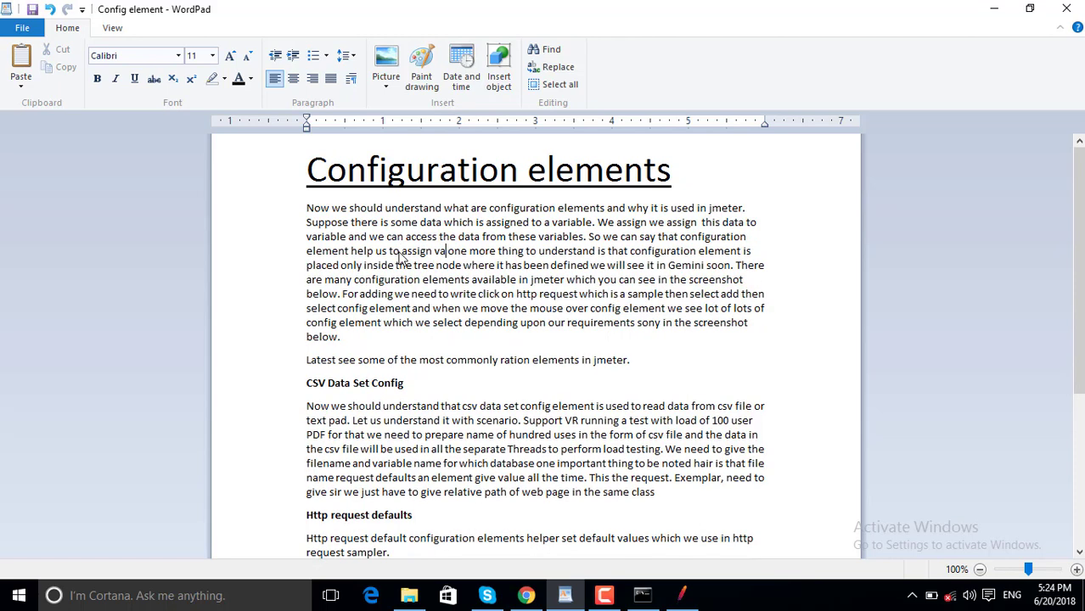
{"action": "type", "text": "e to var"}
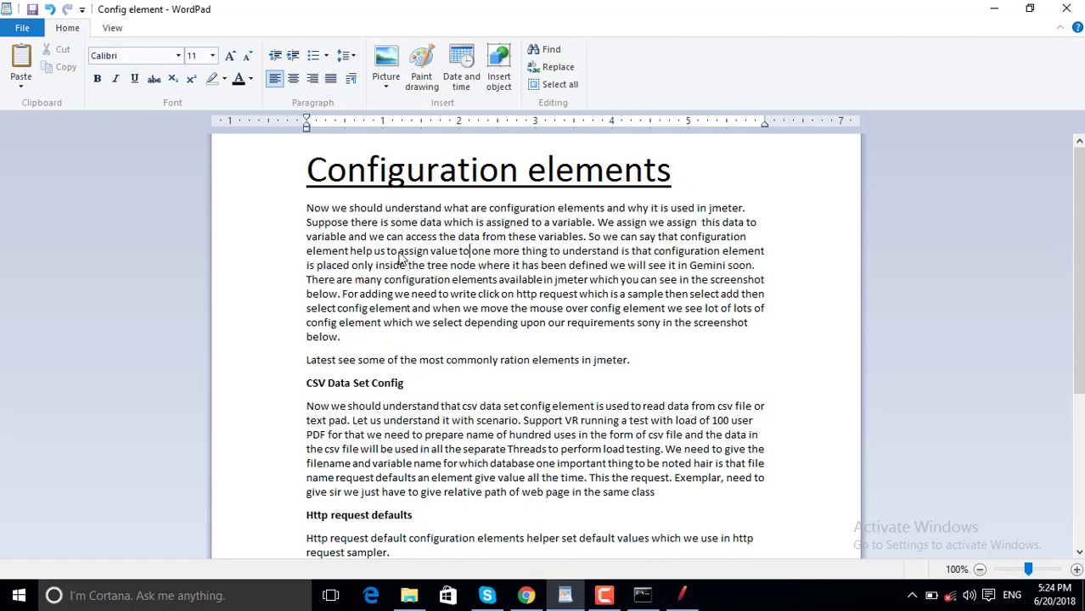
{"action": "type", "text": "iable"}
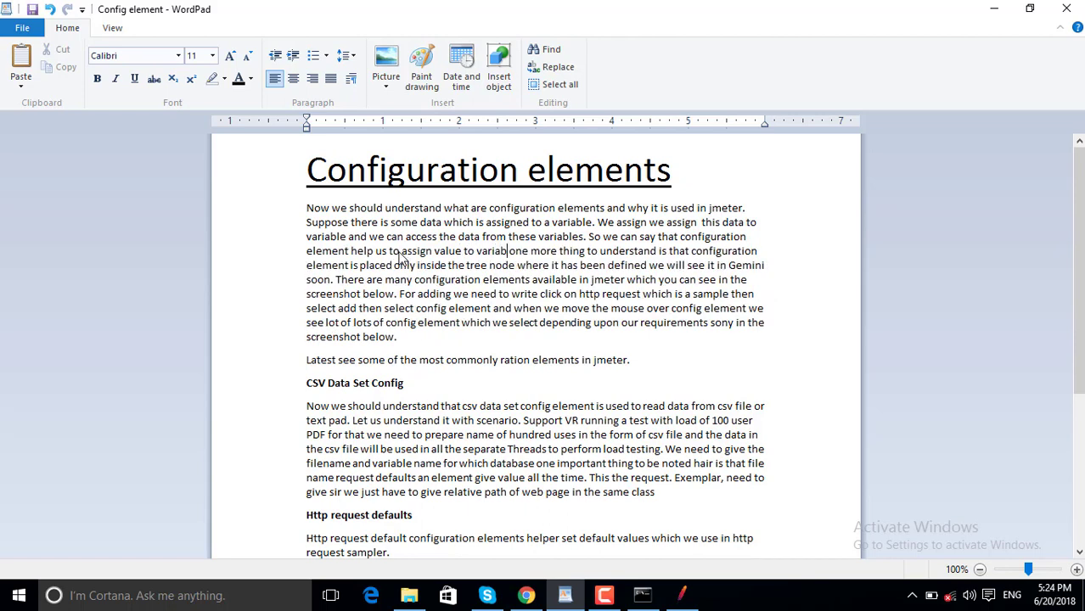
{"action": "type", "text": "."}
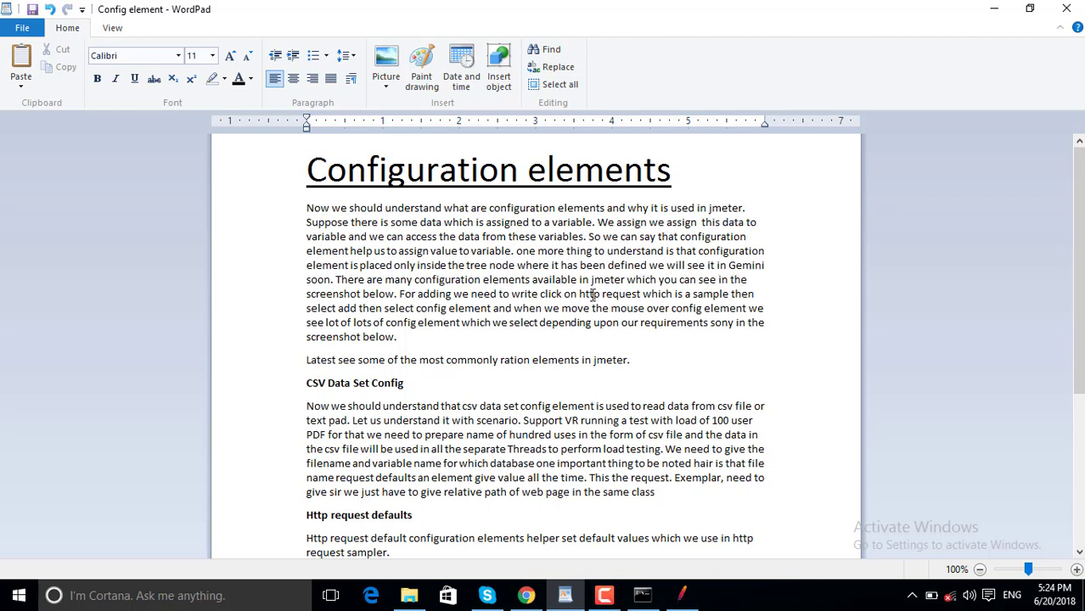
{"action": "left_click", "coordinate": [729, 293]}
{"action": "type", "text": "r"}
{"action": "double_click", "coordinate": [727, 325]}
{"action": "type", "text": "so"}
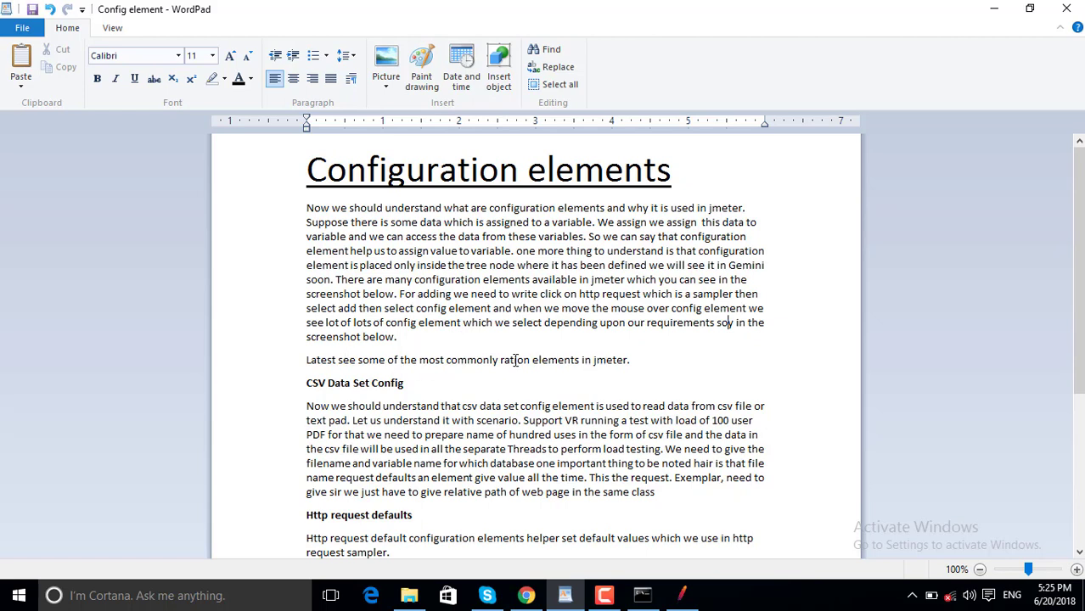
Insert a blank line before the CSV Data Set Config heading, then return to JMeter.
{"action": "left_click", "coordinate": [651, 360]}
{"action": "key", "text": "Return"}
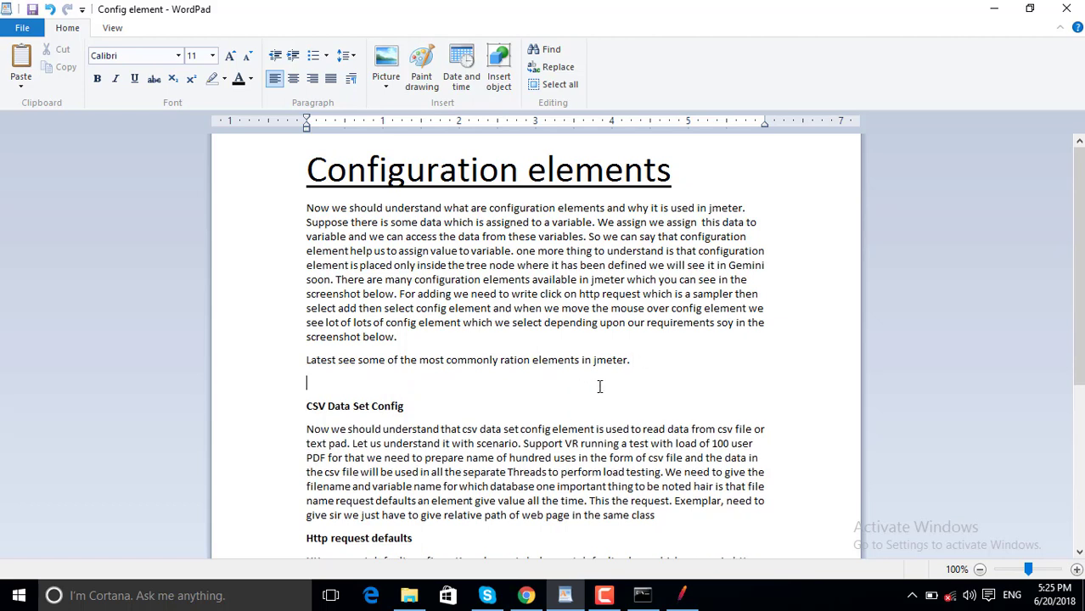
{"action": "key", "text": "Down"}
{"action": "double_click", "coordinate": [308, 406]}
{"action": "left_click", "coordinate": [411, 411]}
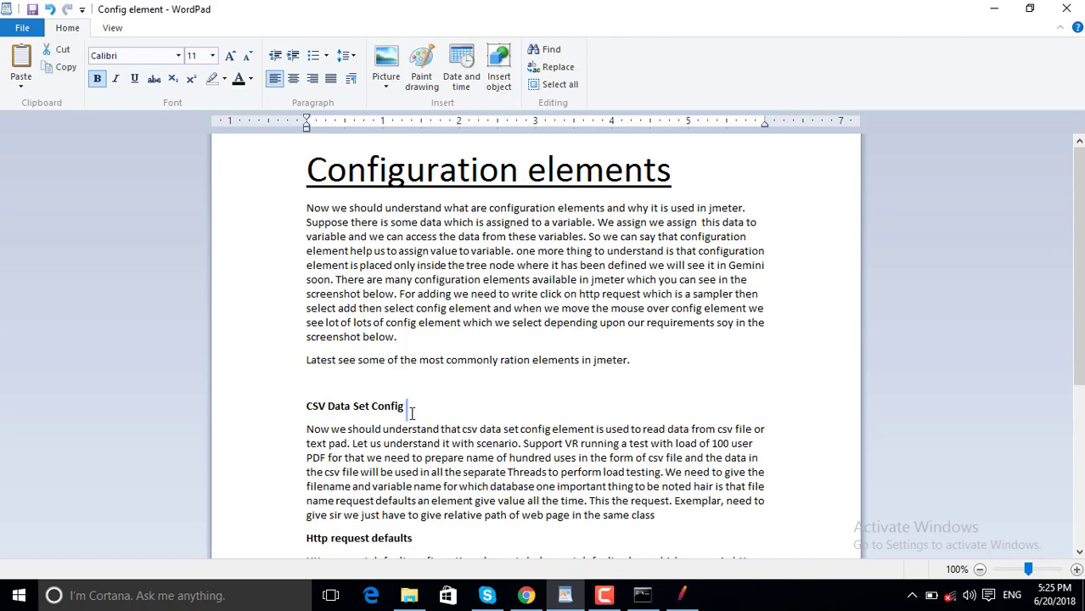
{"action": "left_click", "coordinate": [606, 597]}
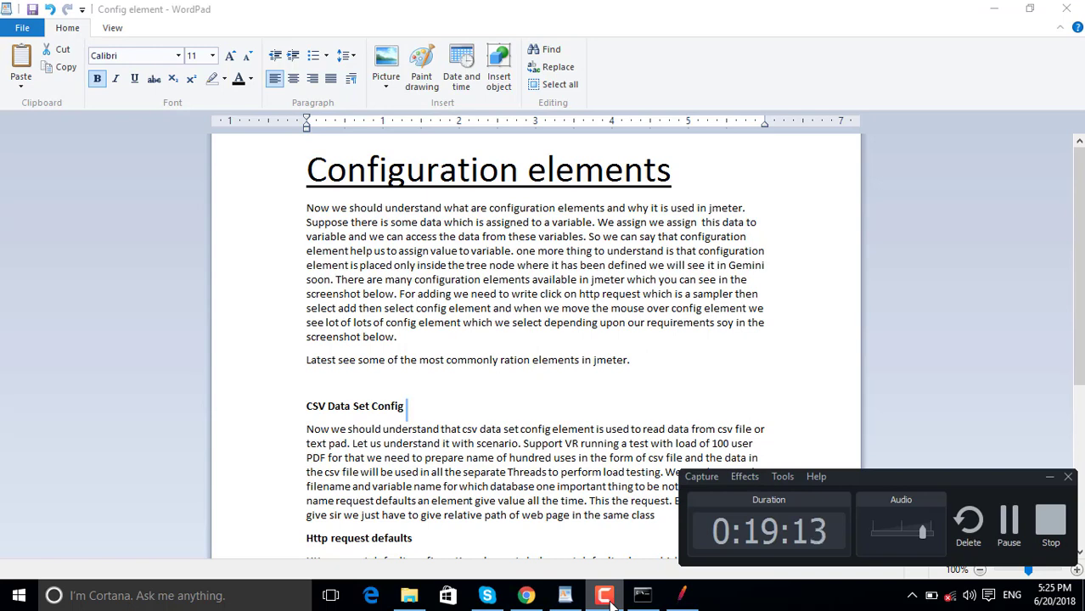
{"action": "left_click", "coordinate": [605, 597]}
{"action": "left_click", "coordinate": [684, 597]}
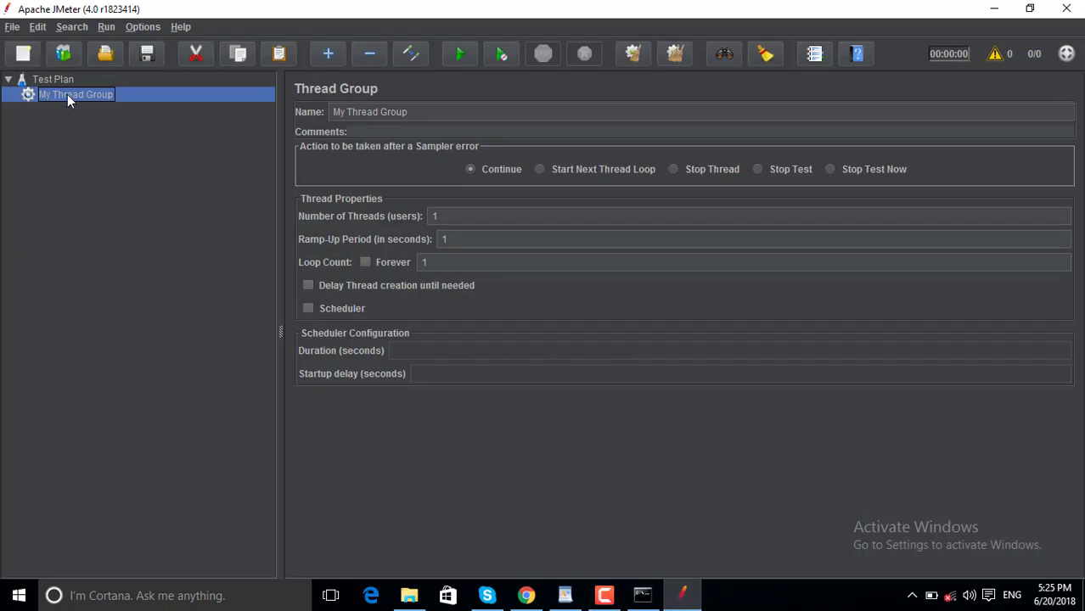
Add an HTTP Request sampler to My Thread Group with server name google.com.
{"action": "right_click", "coordinate": [73, 94]}
{"action": "mouse_move", "coordinate": [223, 105]}
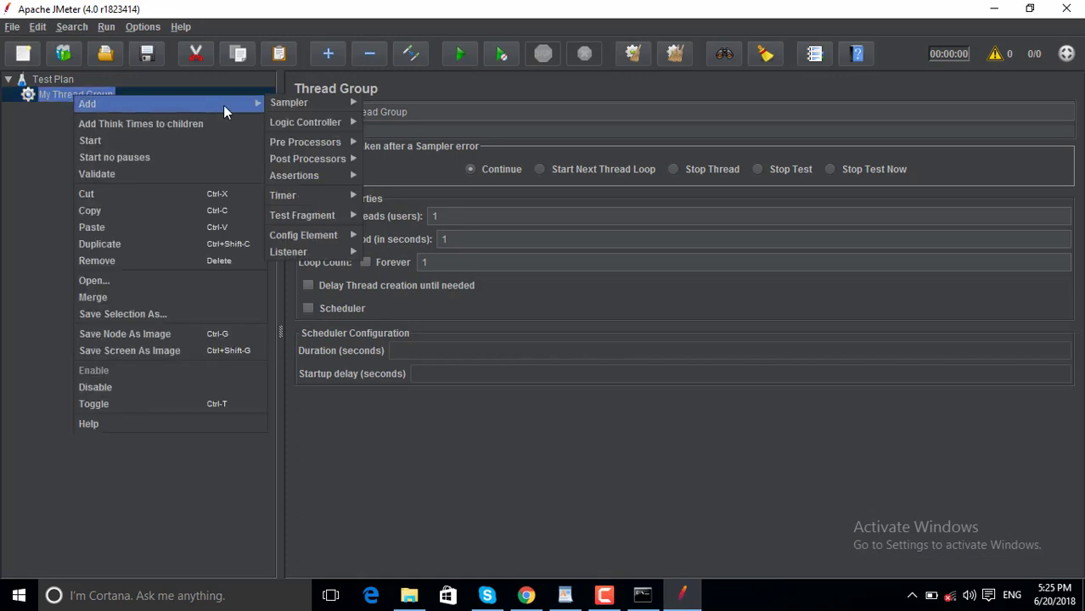
{"action": "mouse_move", "coordinate": [335, 103]}
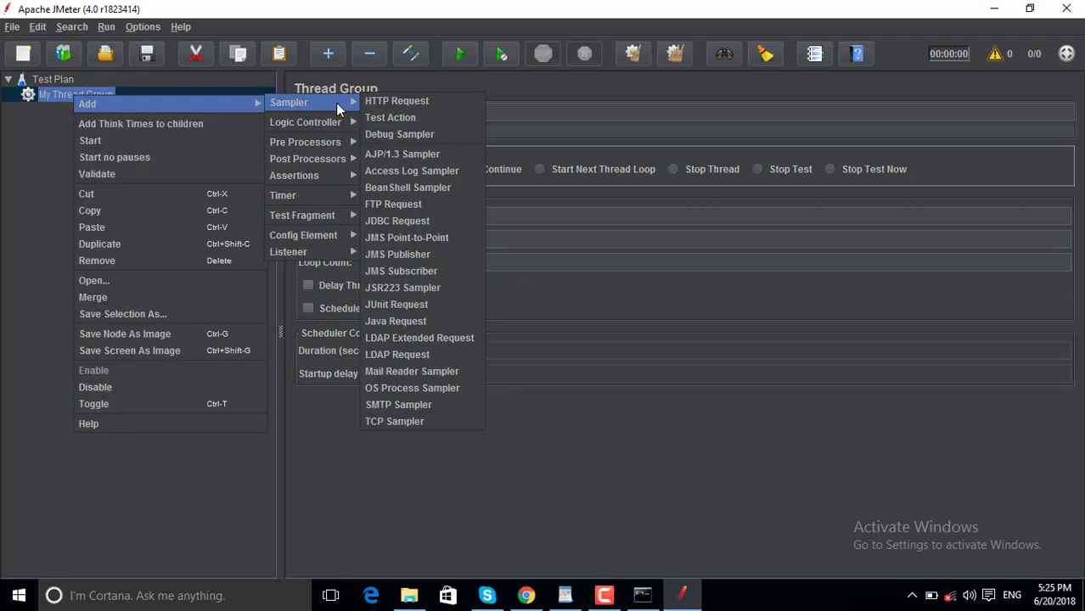
{"action": "left_click", "coordinate": [401, 102]}
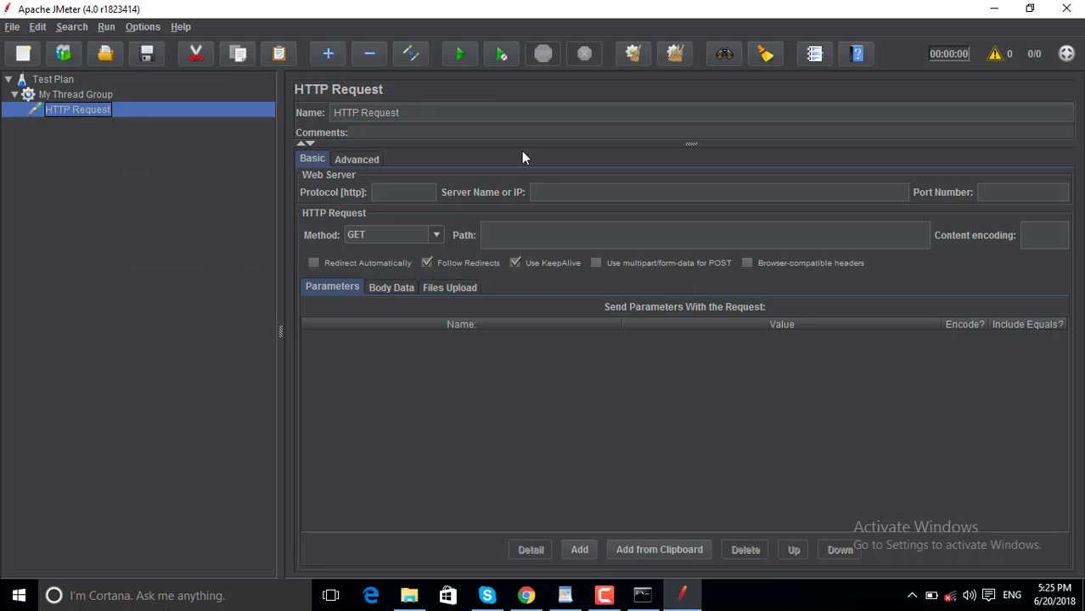
{"action": "left_click", "coordinate": [574, 194]}
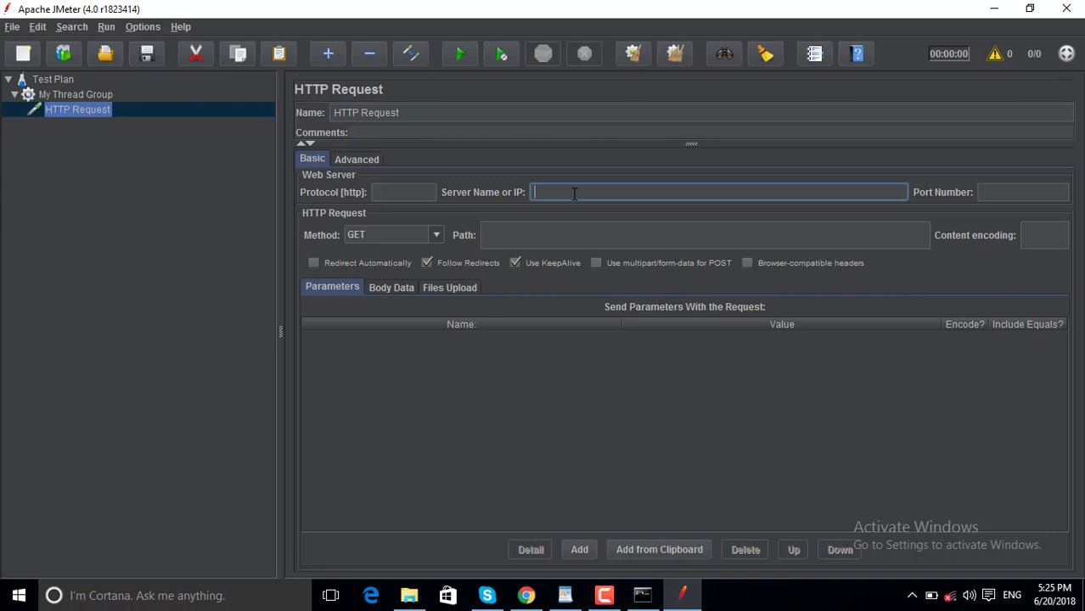
{"action": "type", "text": "google.com"}
Add a CSV Data Set Config element as a child of the HTTP Request sampler.
{"action": "right_click", "coordinate": [89, 111]}
{"action": "mouse_move", "coordinate": [144, 123]}
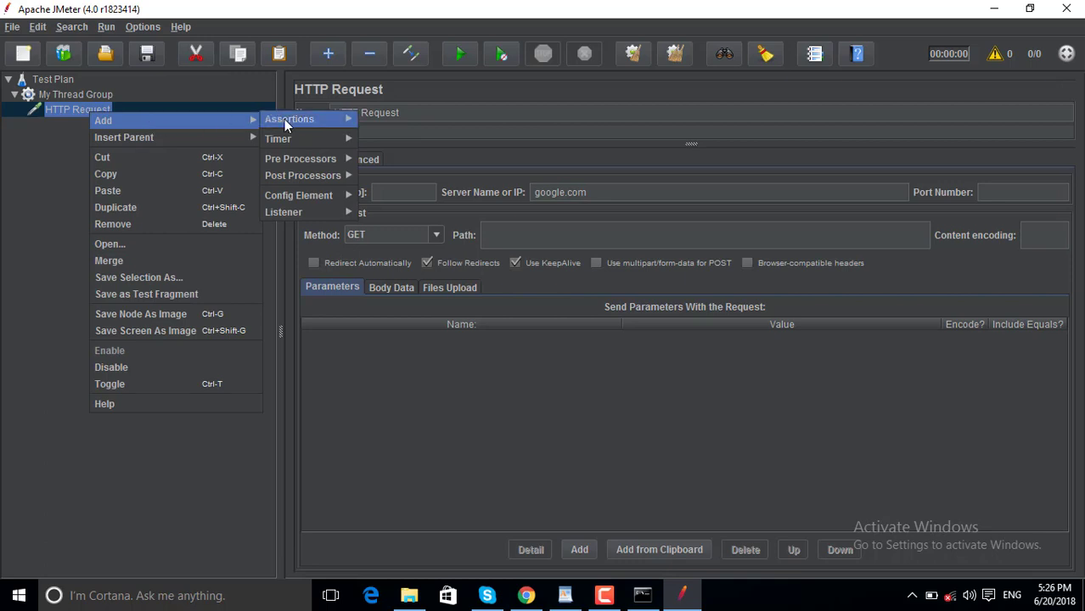
{"action": "mouse_move", "coordinate": [293, 195]}
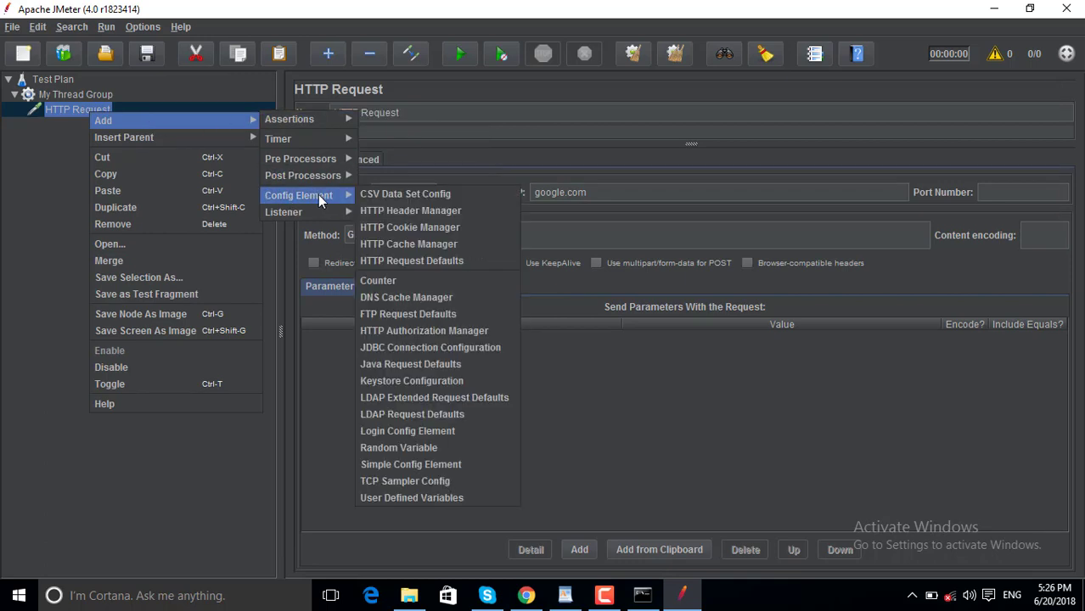
{"action": "left_click", "coordinate": [395, 195]}
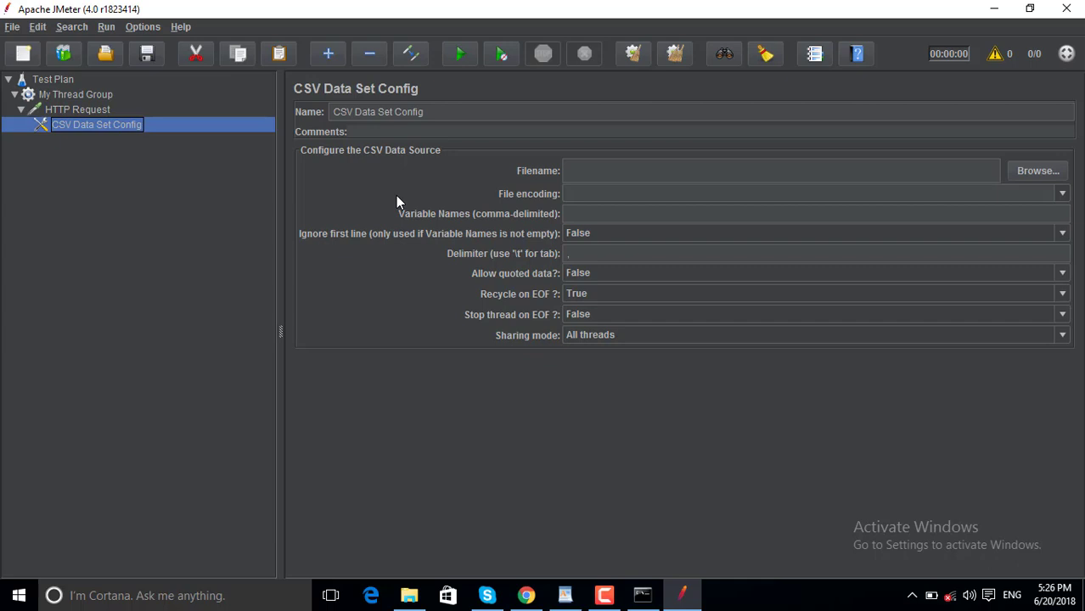
{"action": "left_click", "coordinate": [643, 172]}
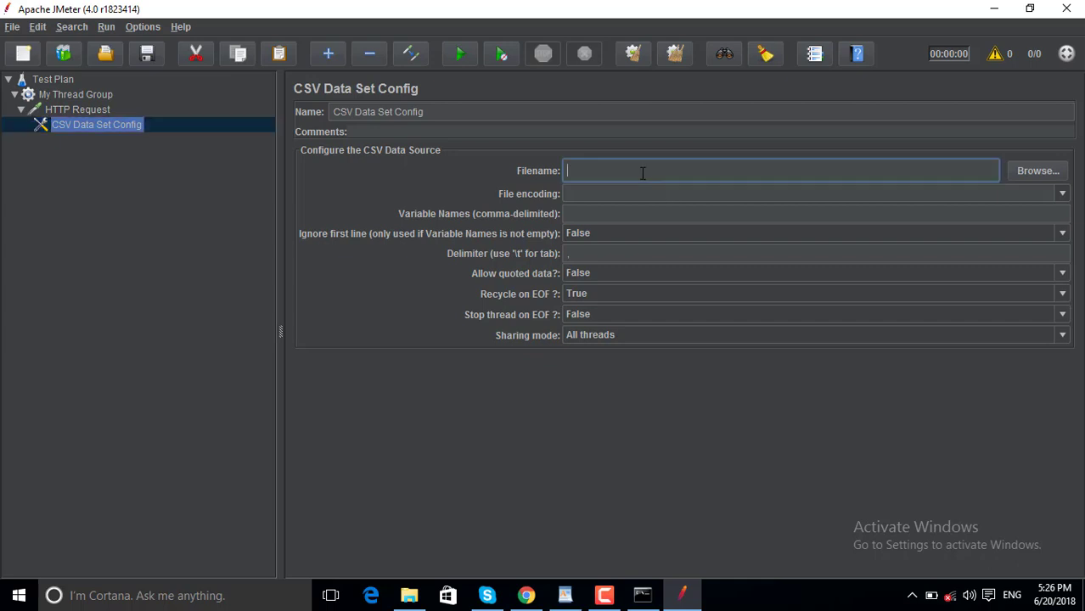
{"action": "left_click", "coordinate": [1022, 174]}
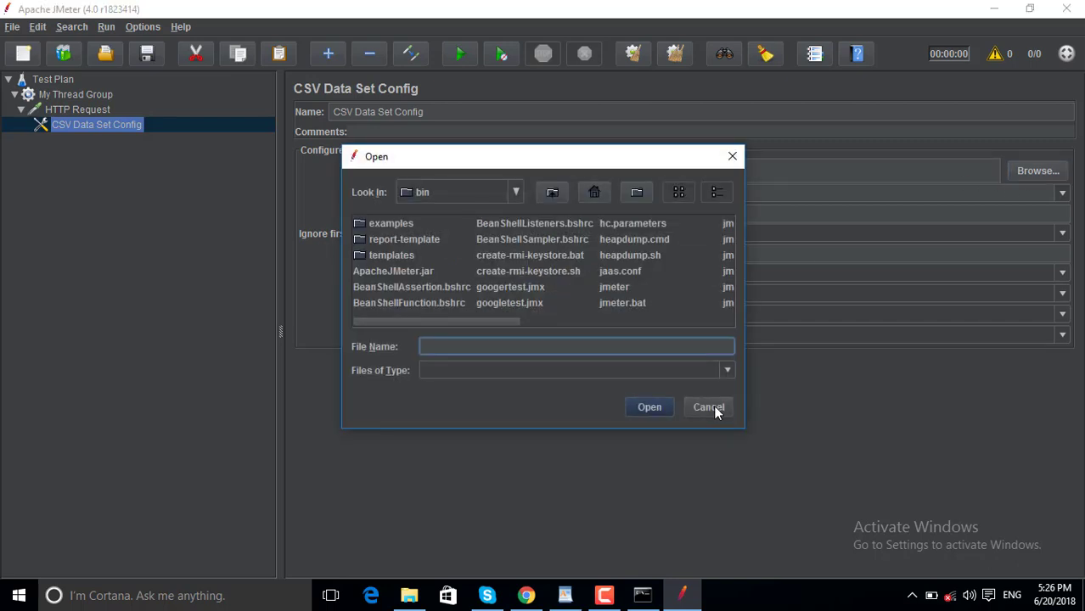
{"action": "left_click", "coordinate": [710, 408]}
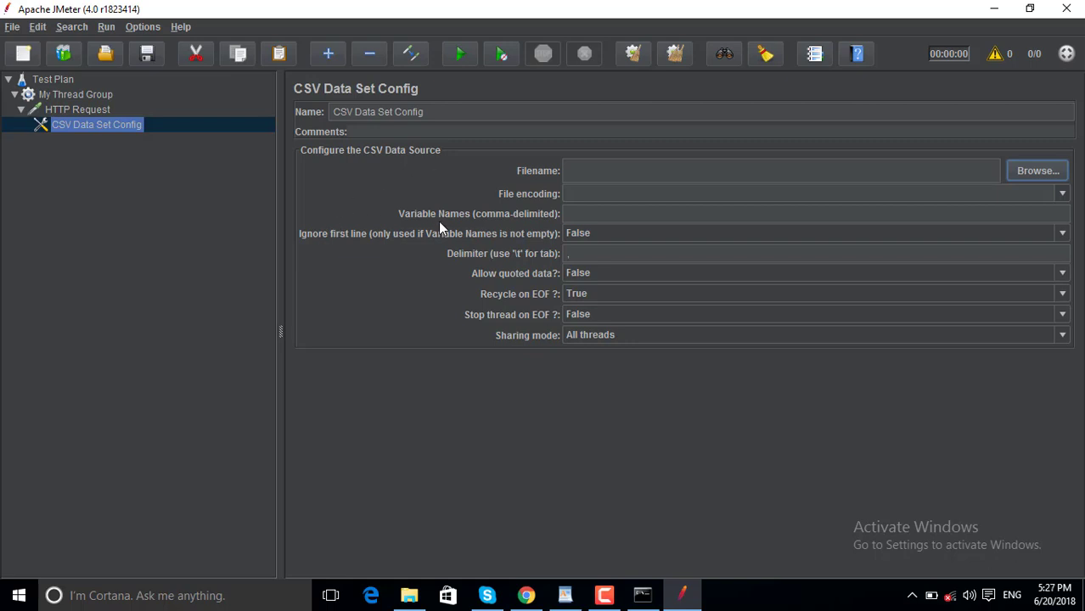
{"action": "left_click", "coordinate": [582, 212]}
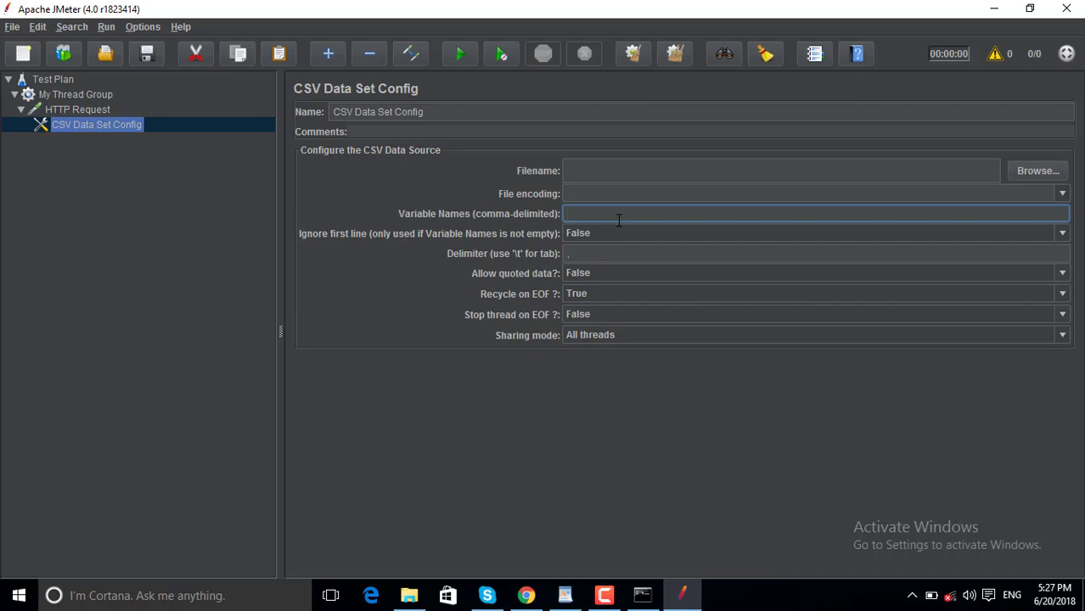
{"action": "left_click", "coordinate": [609, 160]}
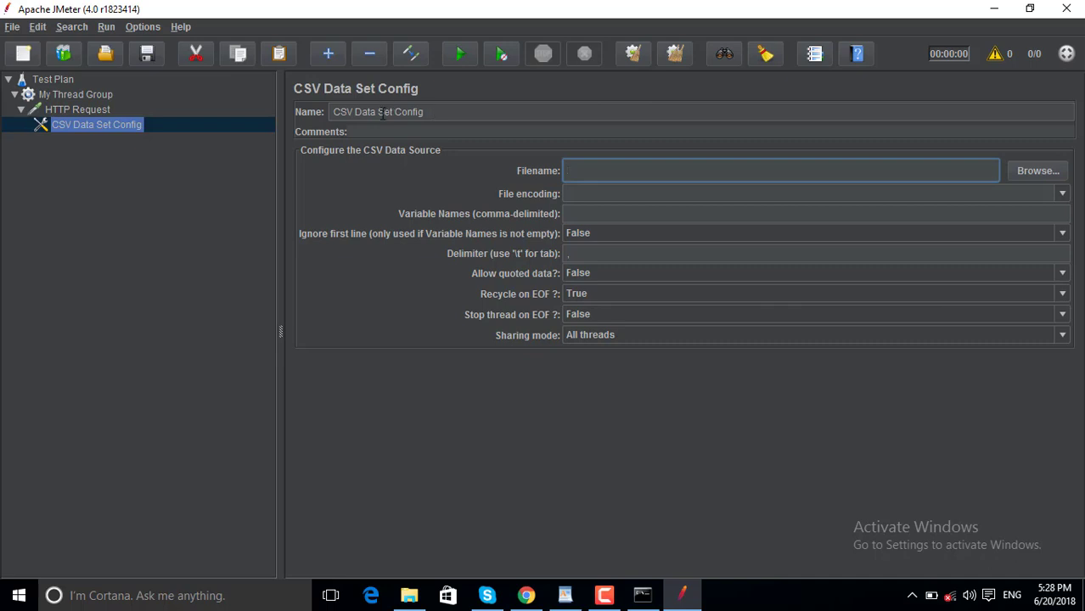
Look over the CSV Data Set Config and HTTP Request settings, then return to the WordPad notes.
{"action": "double_click", "coordinate": [351, 112]}
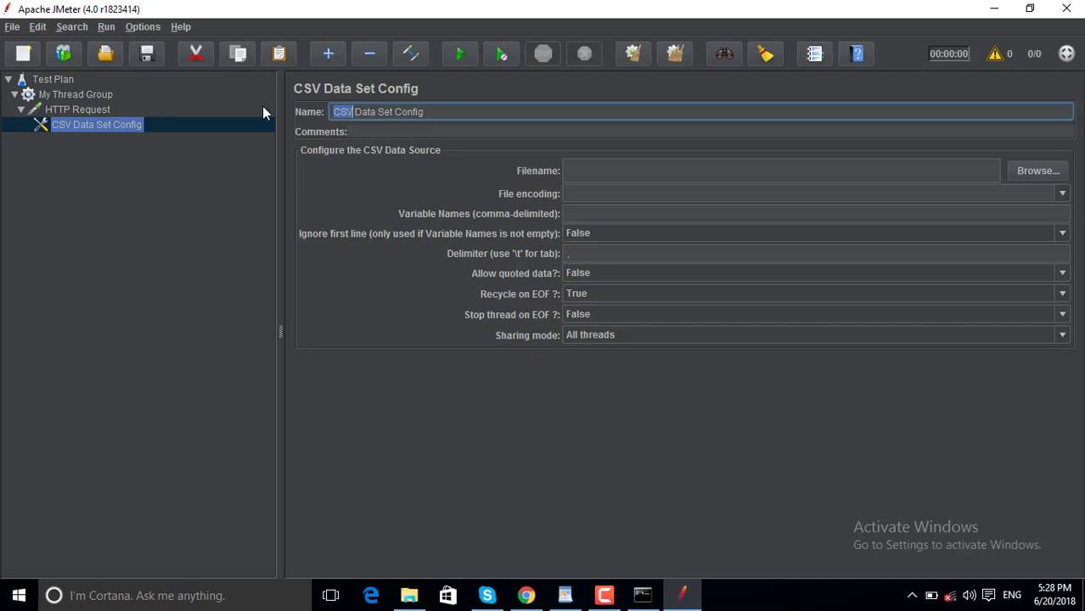
{"action": "left_click", "coordinate": [90, 110]}
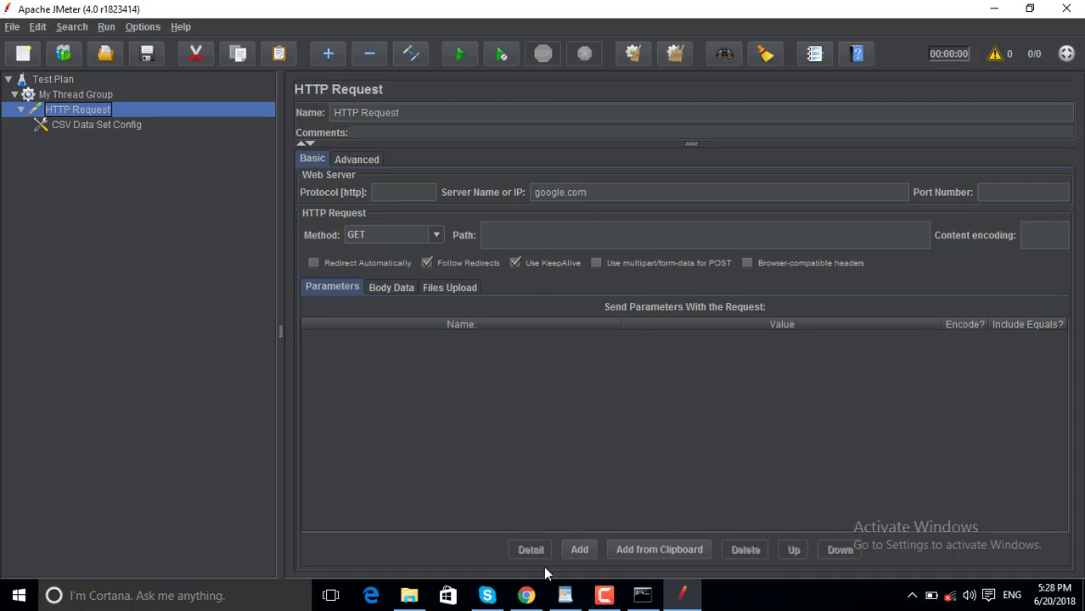
{"action": "left_click", "coordinate": [119, 128]}
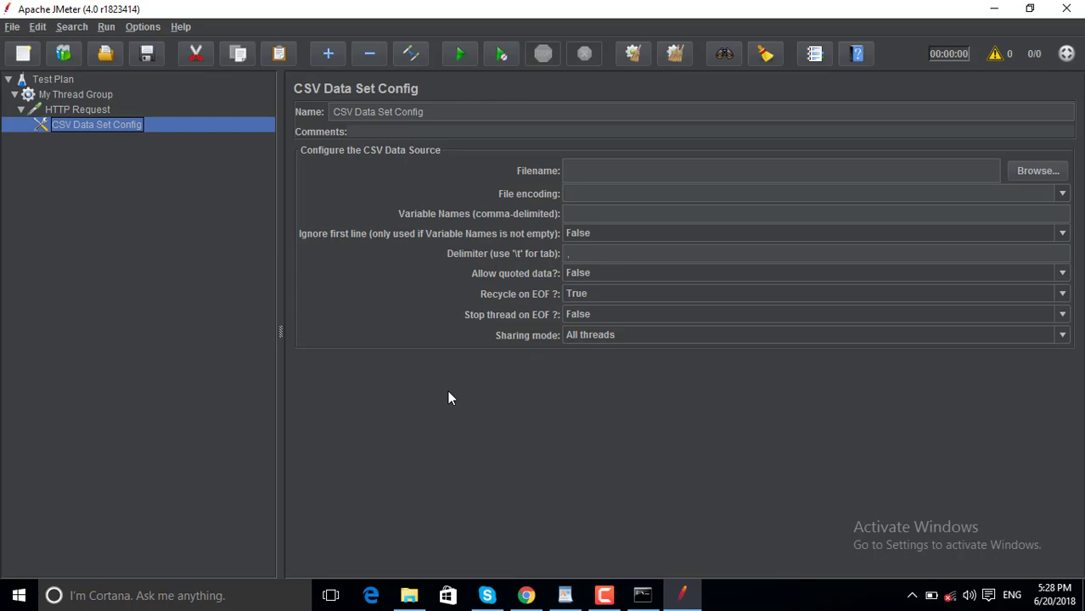
{"action": "left_click", "coordinate": [565, 596]}
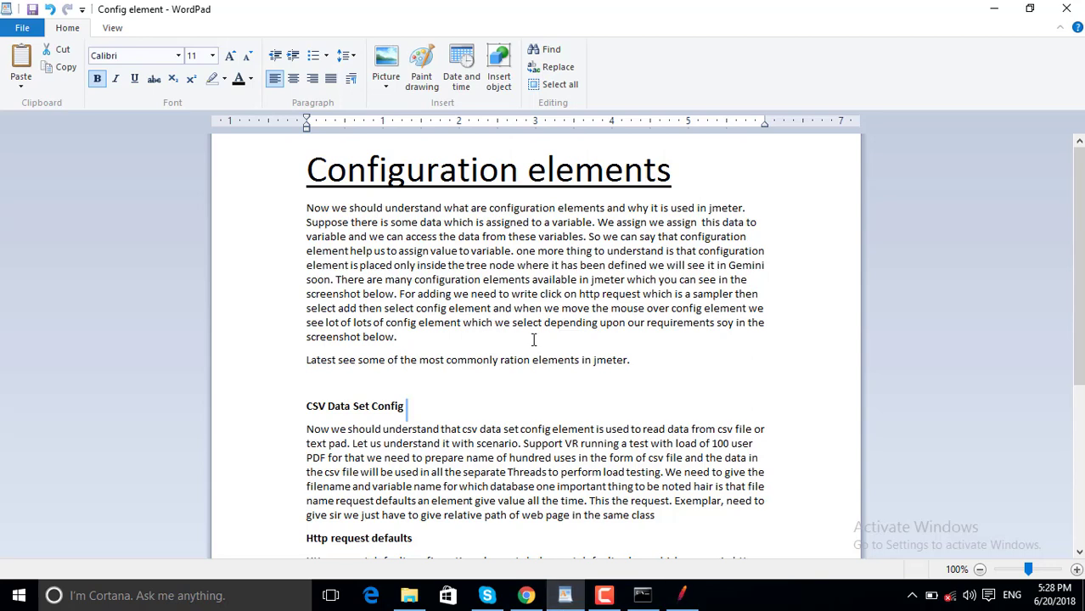
{"action": "scroll", "coordinate": [534, 340], "scroll_direction": "down", "scroll_amount": 6}
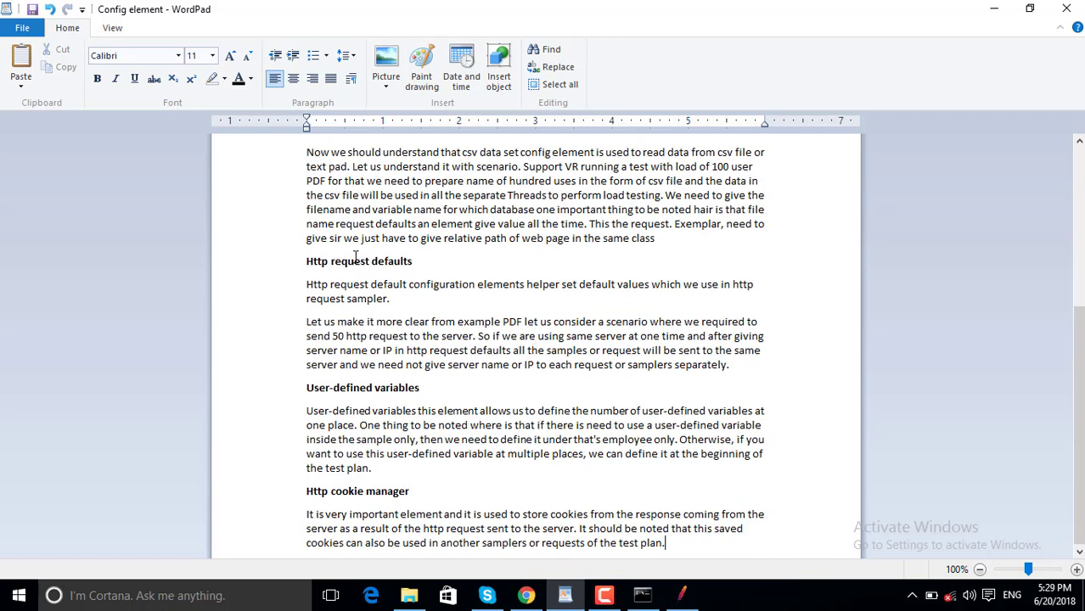
{"action": "double_click", "coordinate": [314, 261]}
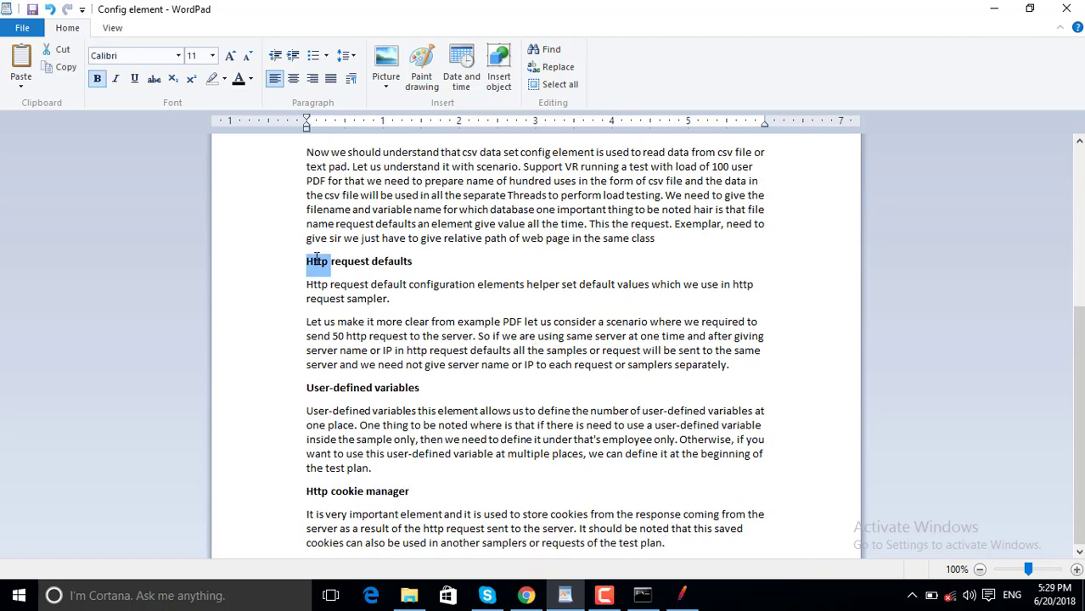
{"action": "double_click", "coordinate": [390, 261]}
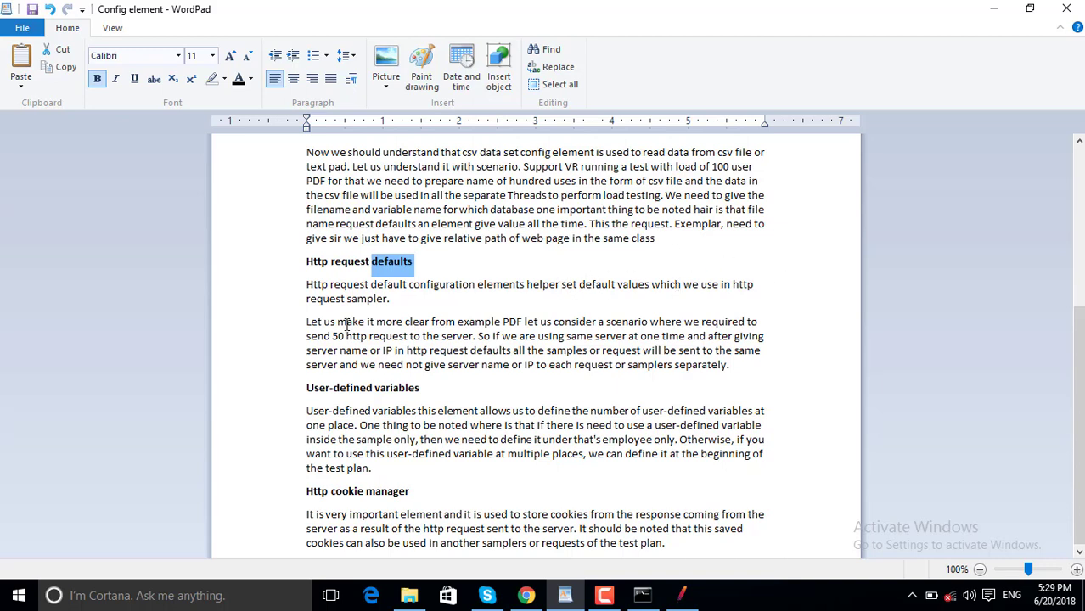
{"action": "left_click", "coordinate": [401, 300]}
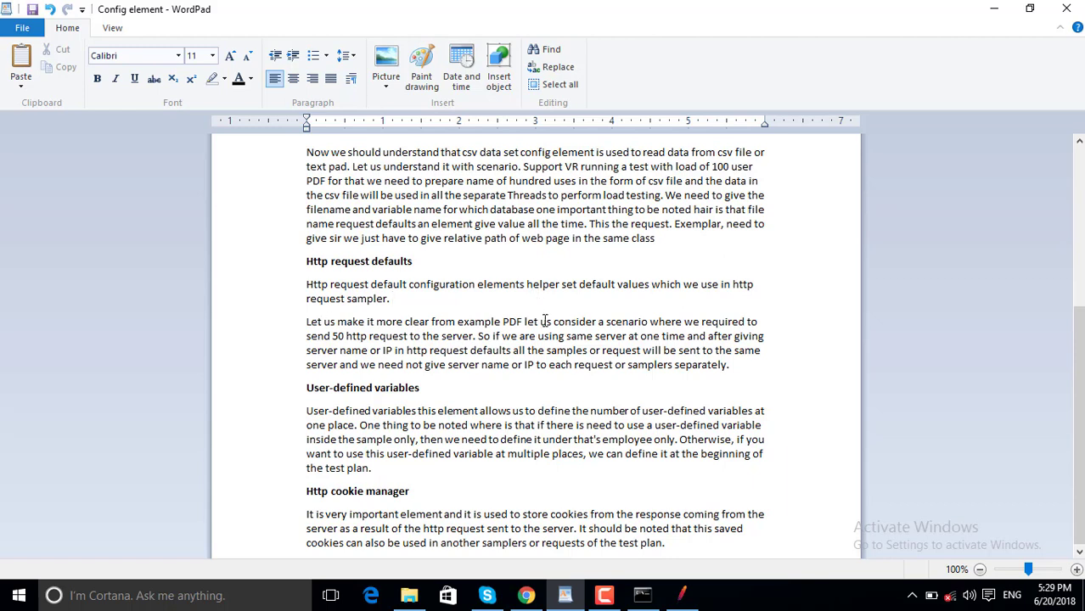
{"action": "left_click_drag", "start_coordinate": [541, 322], "coordinate": [717, 320]}
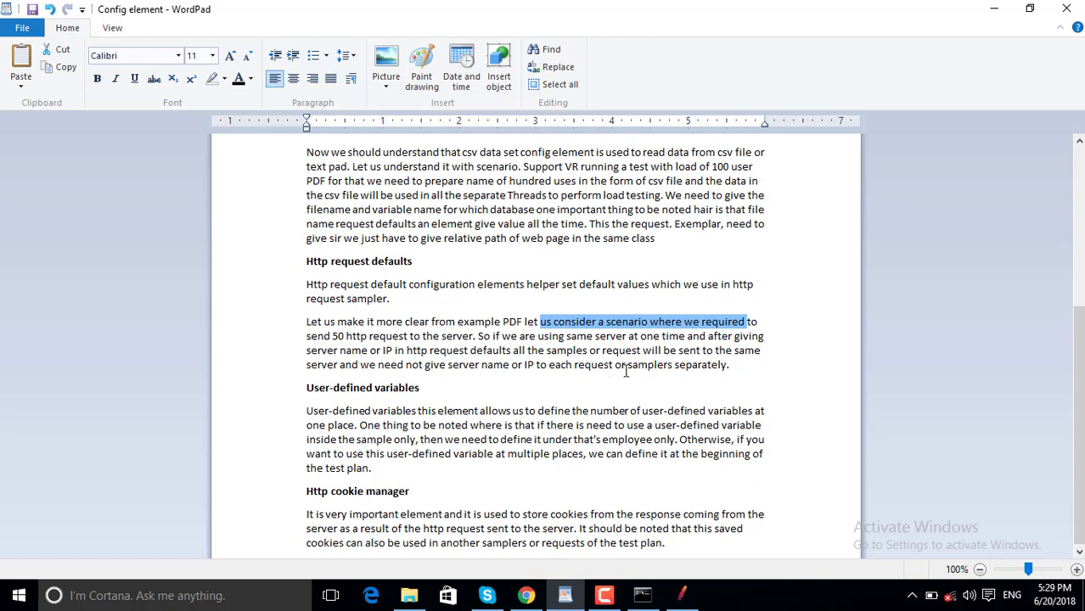
{"action": "left_click", "coordinate": [737, 366]}
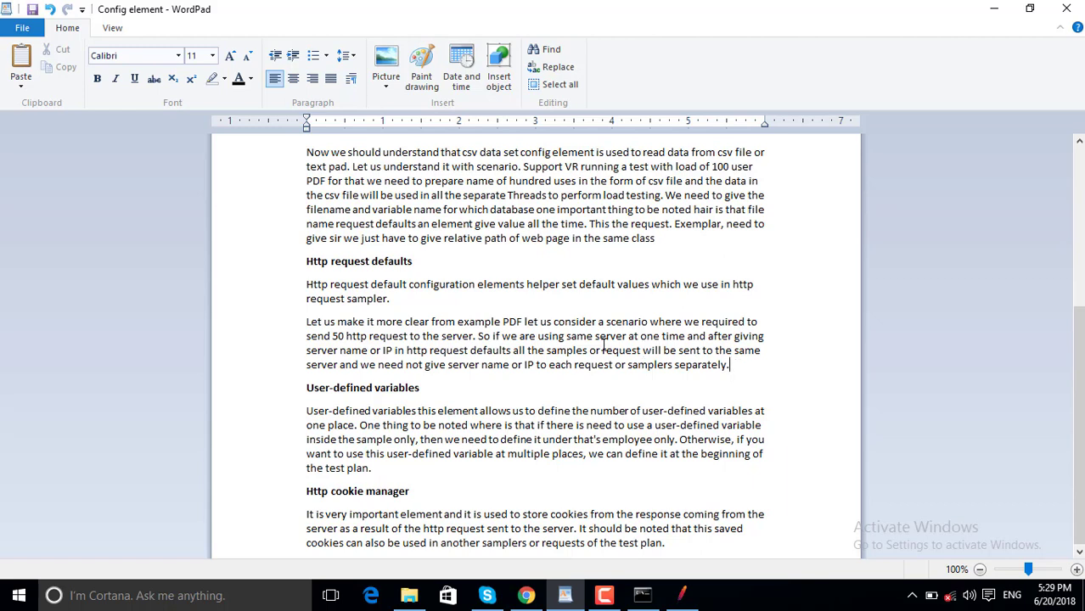
{"action": "left_click", "coordinate": [684, 595]}
Remove the CSV Data Set Config element from under HTTP Request and confirm with Yes.
{"action": "left_click", "coordinate": [601, 174]}
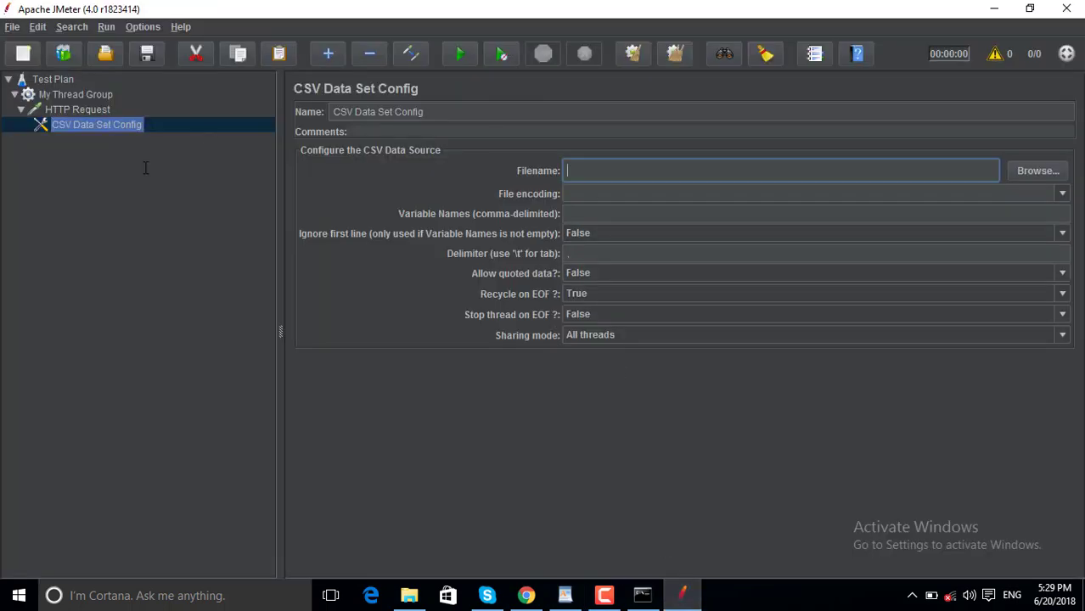
{"action": "right_click", "coordinate": [85, 125]}
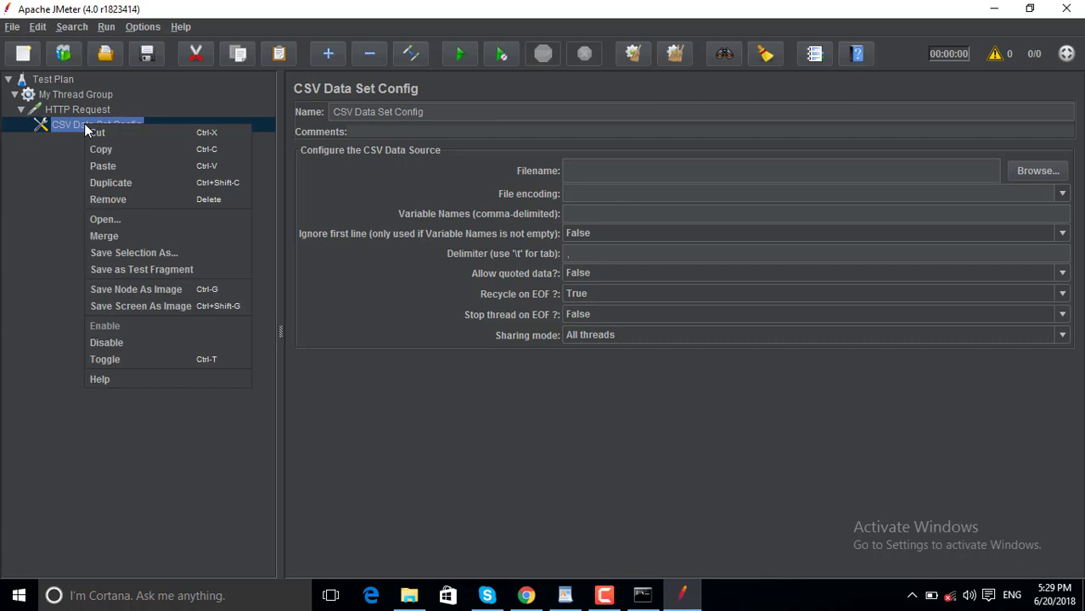
{"action": "left_click", "coordinate": [114, 201]}
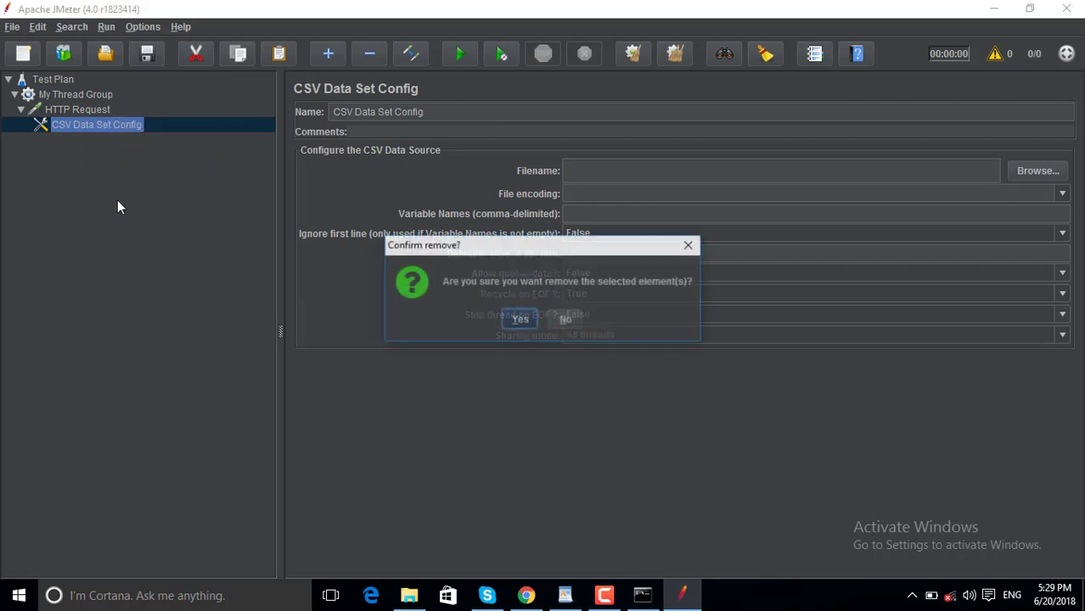
{"action": "left_click", "coordinate": [520, 324]}
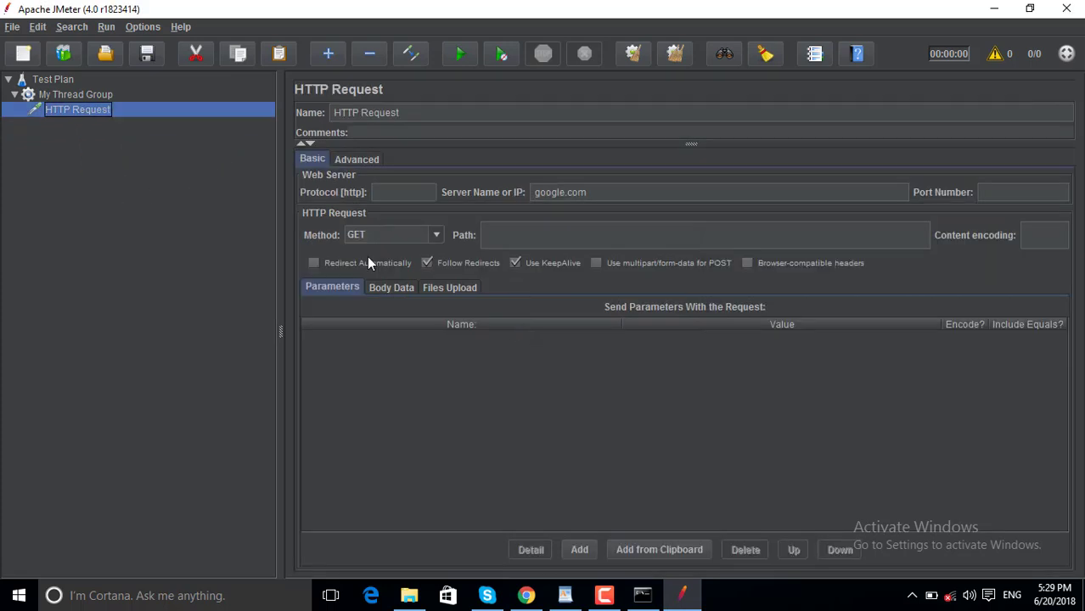
Bring up the HTTP Request context menu, then switch to WordPad and back to JMeter.
{"action": "right_click", "coordinate": [92, 111]}
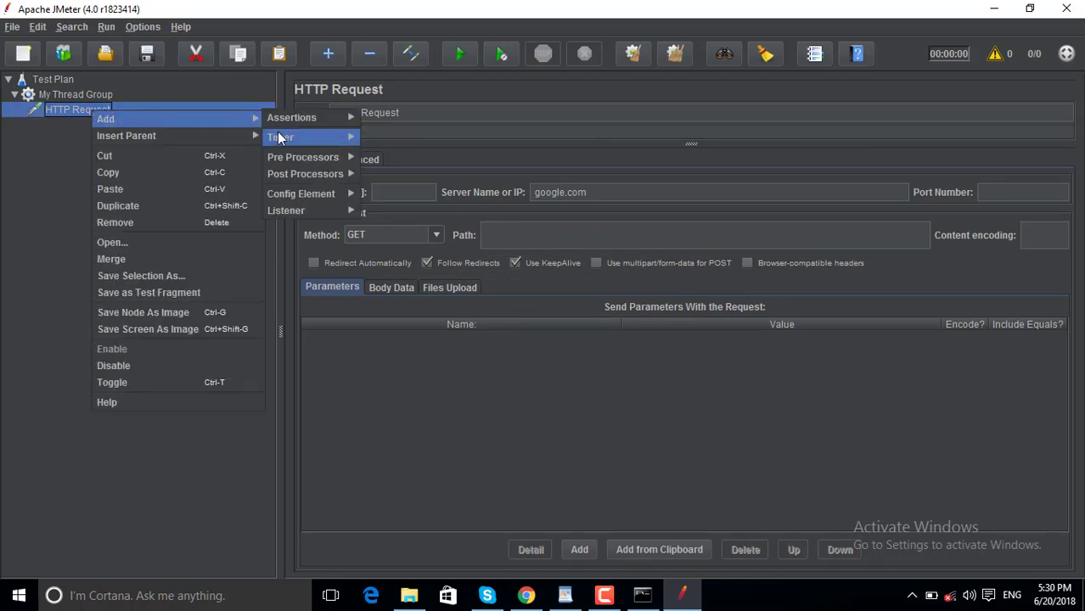
{"action": "mouse_move", "coordinate": [301, 196]}
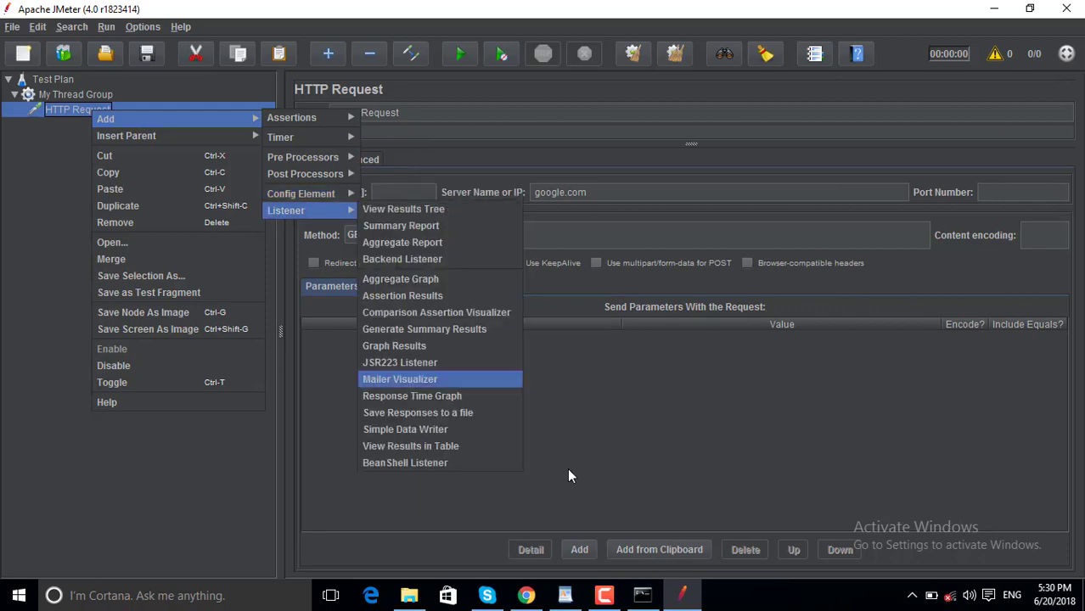
{"action": "left_click", "coordinate": [567, 598]}
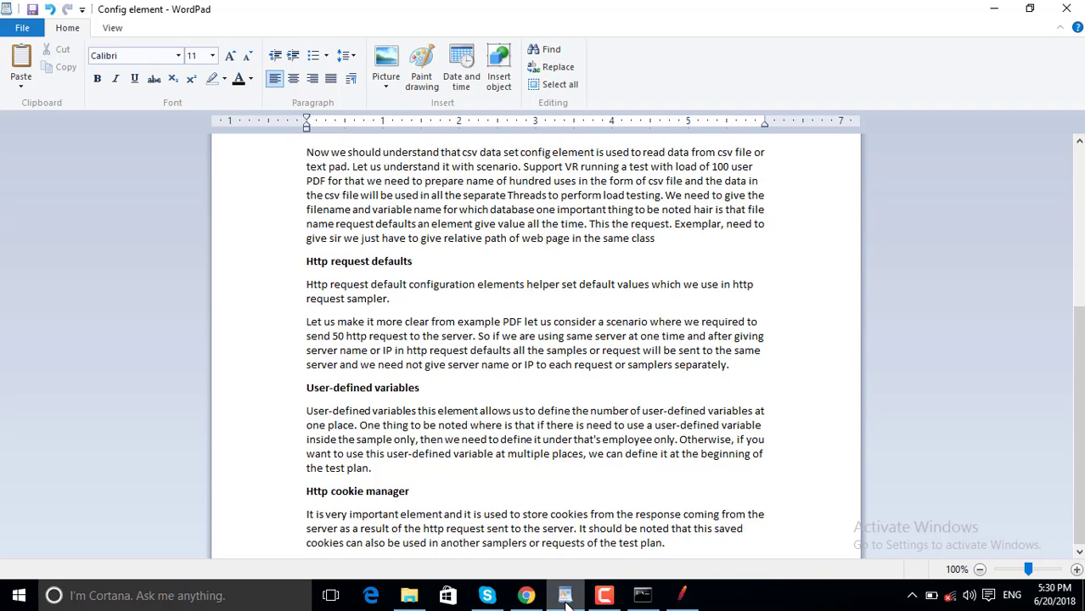
{"action": "left_click", "coordinate": [566, 600]}
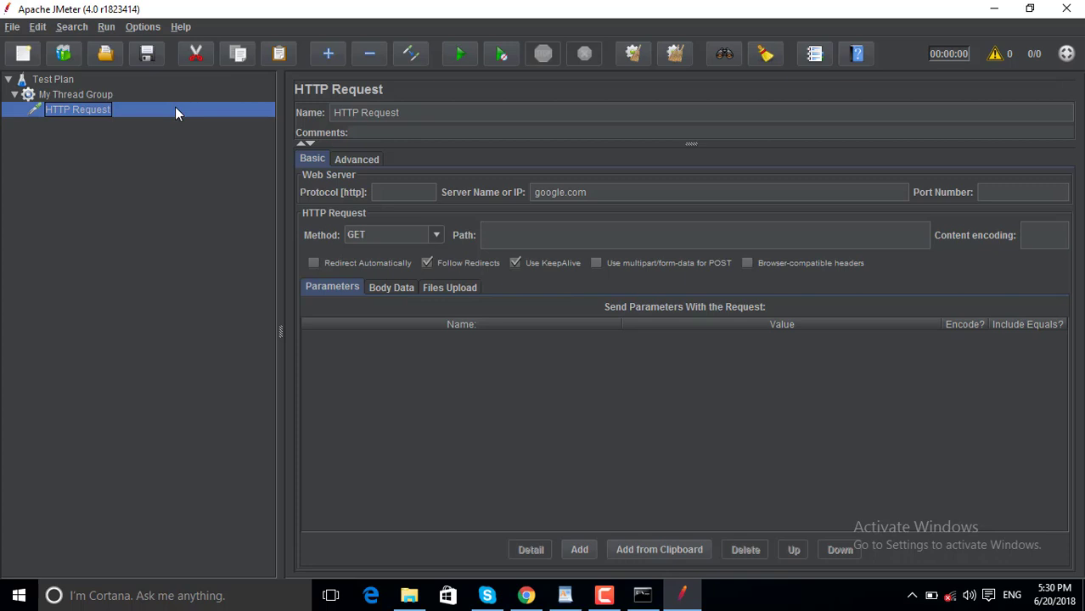
Add an HTTP Request Defaults config element under the HTTP Request sampler.
{"action": "right_click", "coordinate": [82, 110]}
{"action": "mouse_move", "coordinate": [187, 119]}
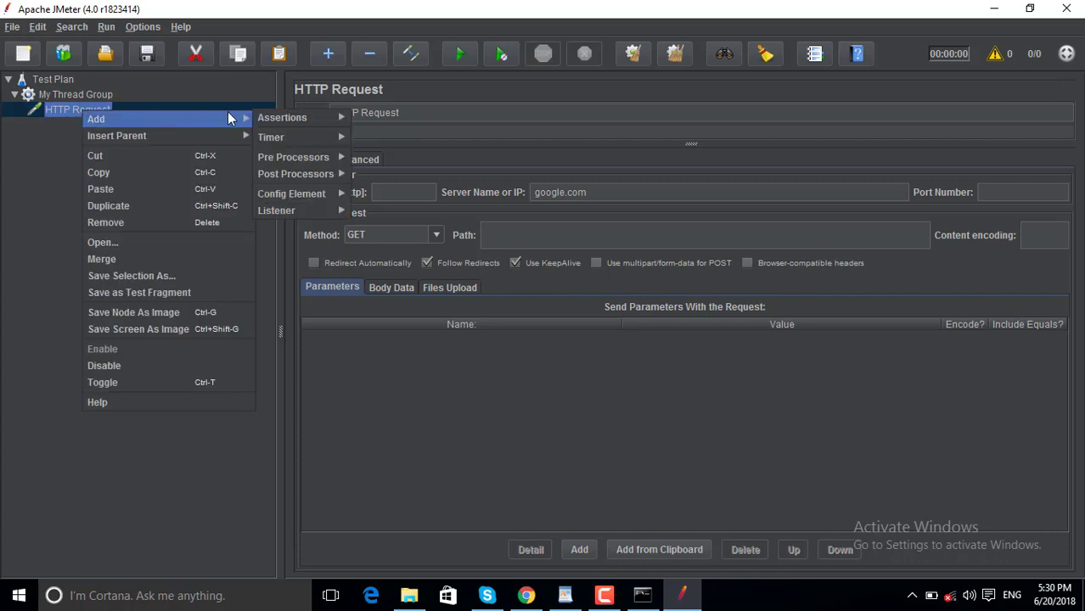
{"action": "mouse_move", "coordinate": [289, 116]}
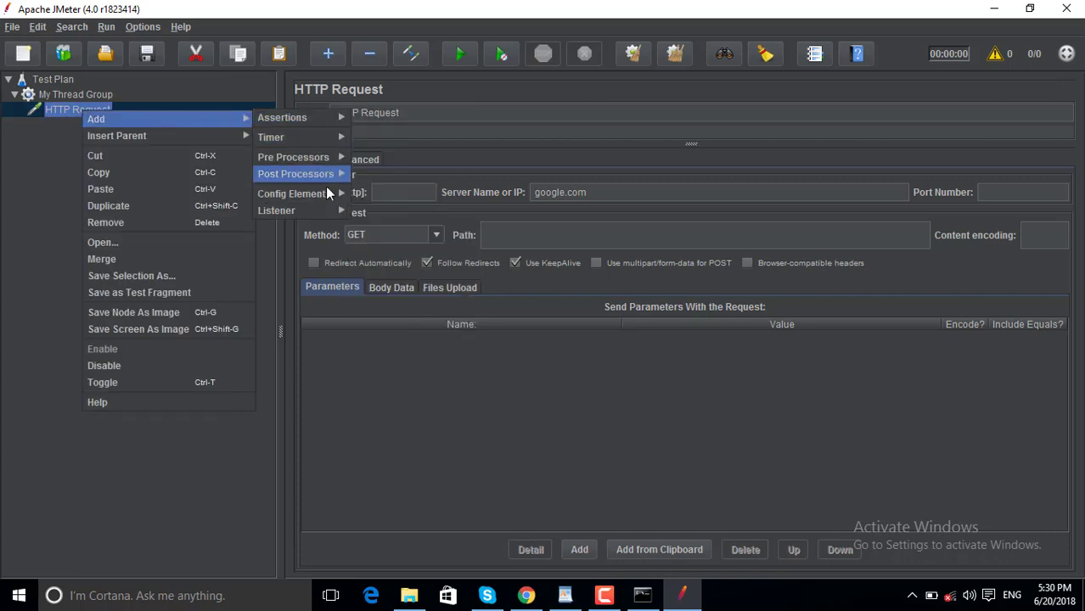
{"action": "mouse_move", "coordinate": [325, 190]}
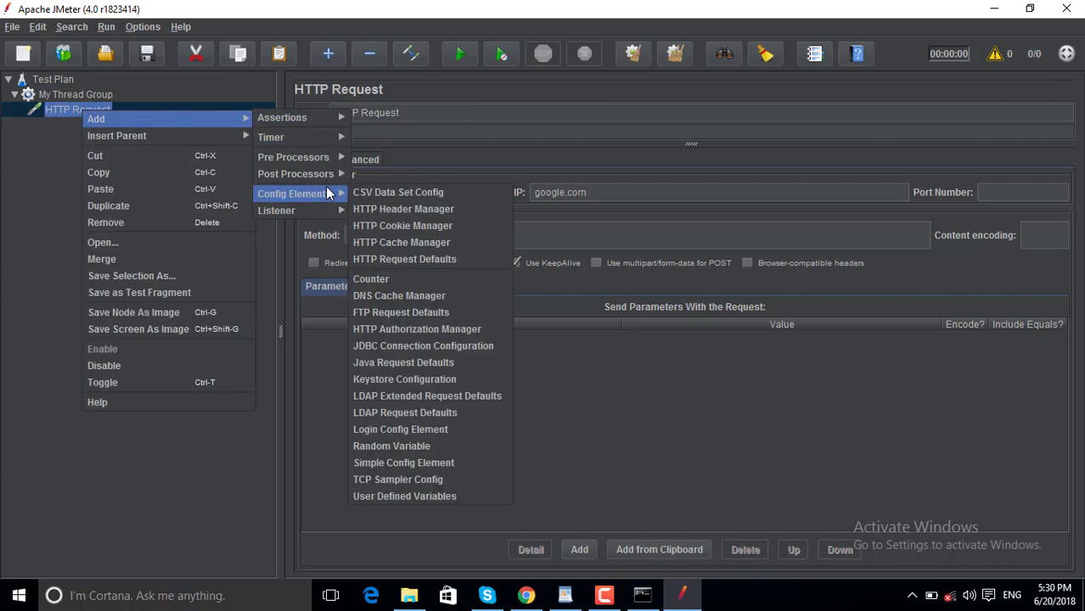
{"action": "left_click", "coordinate": [423, 260]}
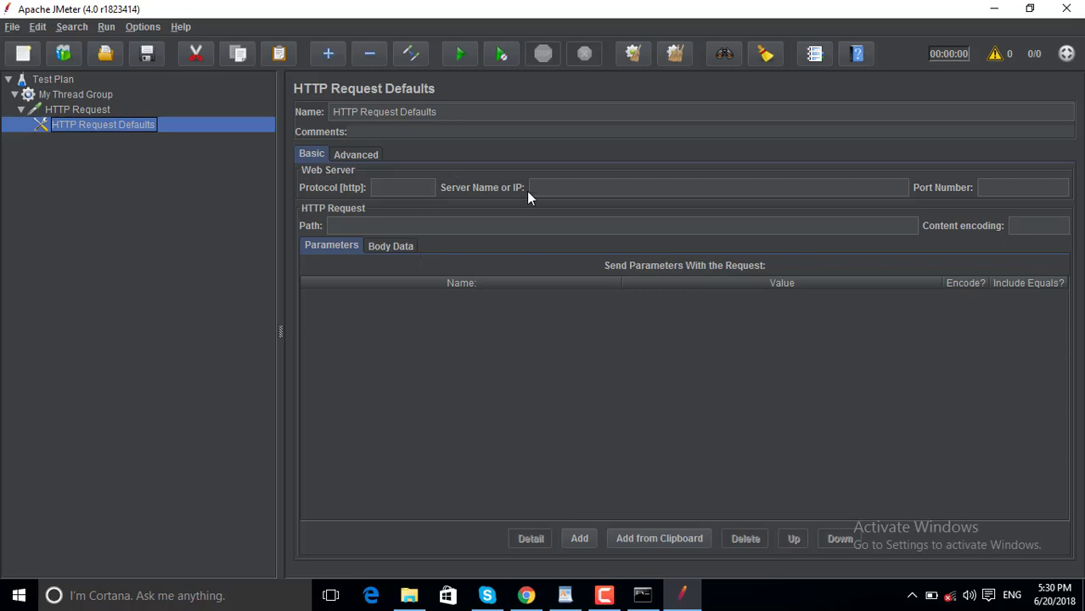
Add one empty parameter row to the defaults, then review the HTTP Request and Defaults settings.
{"action": "left_click", "coordinate": [552, 187]}
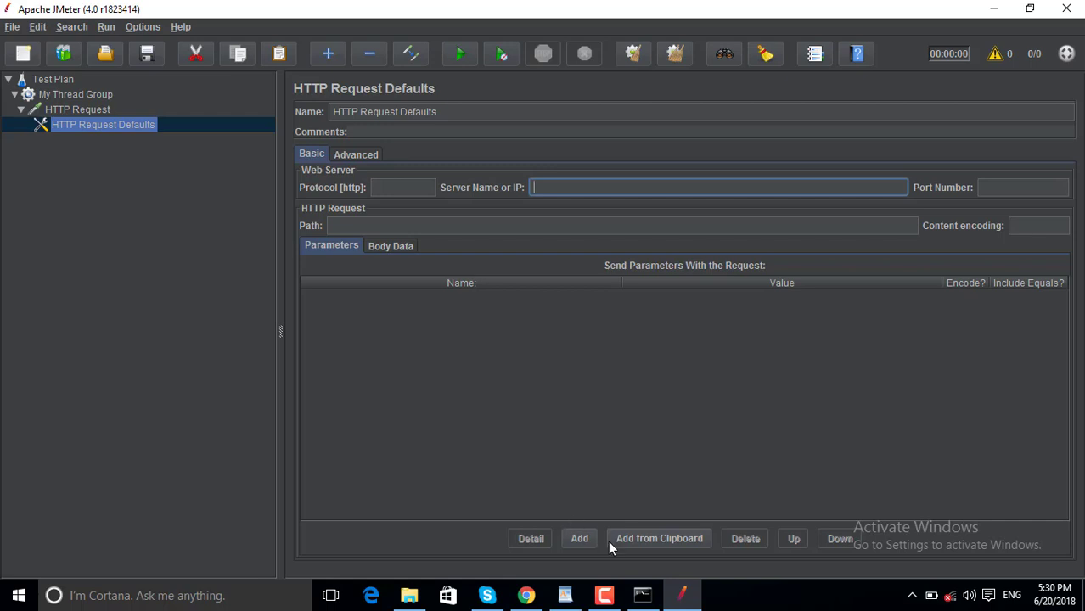
{"action": "left_click", "coordinate": [581, 543]}
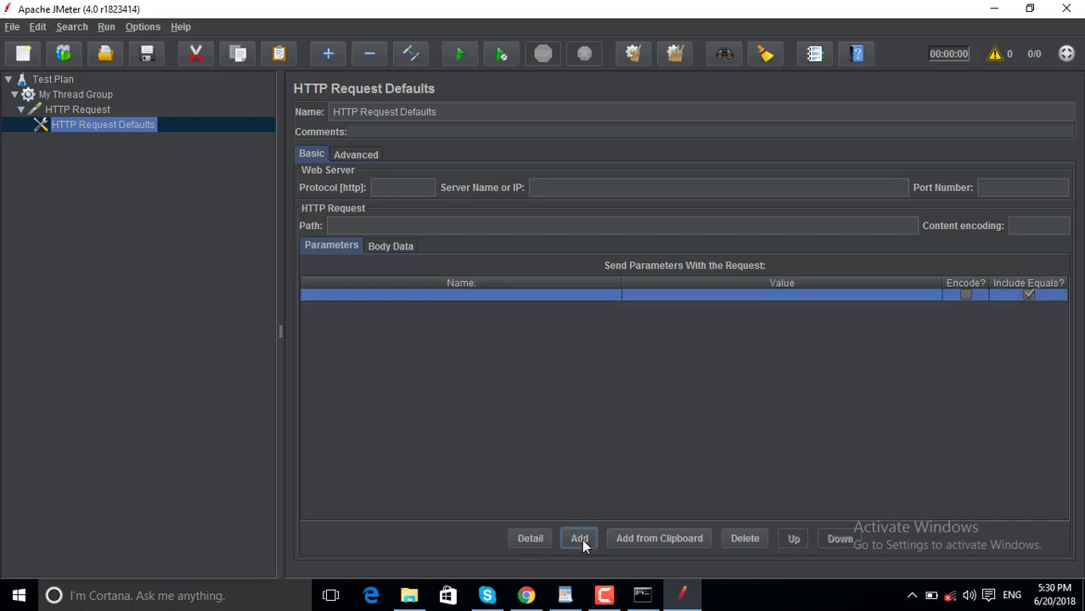
{"action": "double_click", "coordinate": [447, 298]}
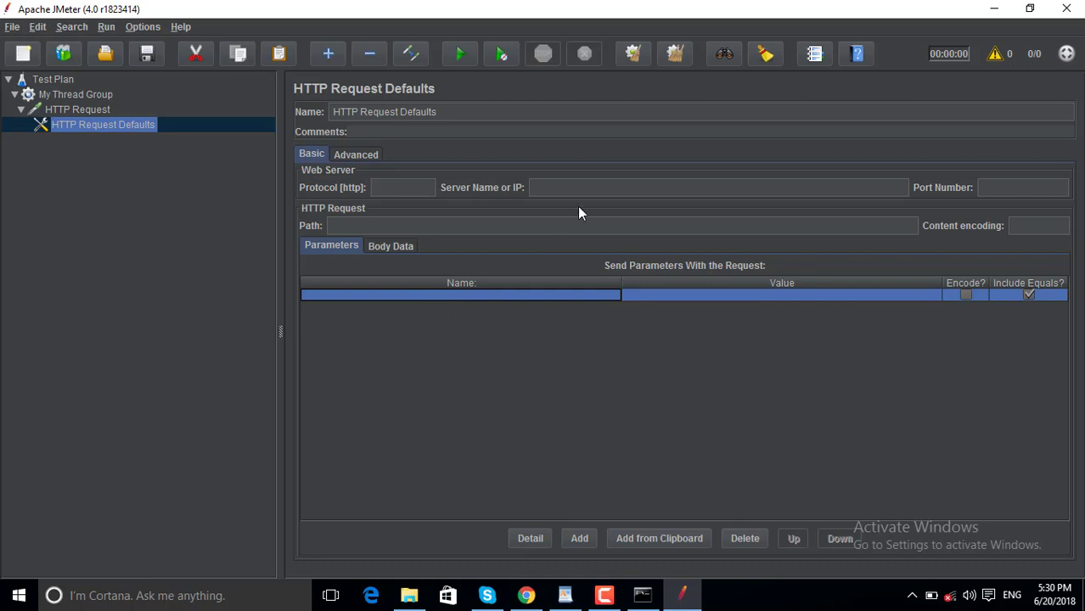
{"action": "left_click", "coordinate": [569, 178]}
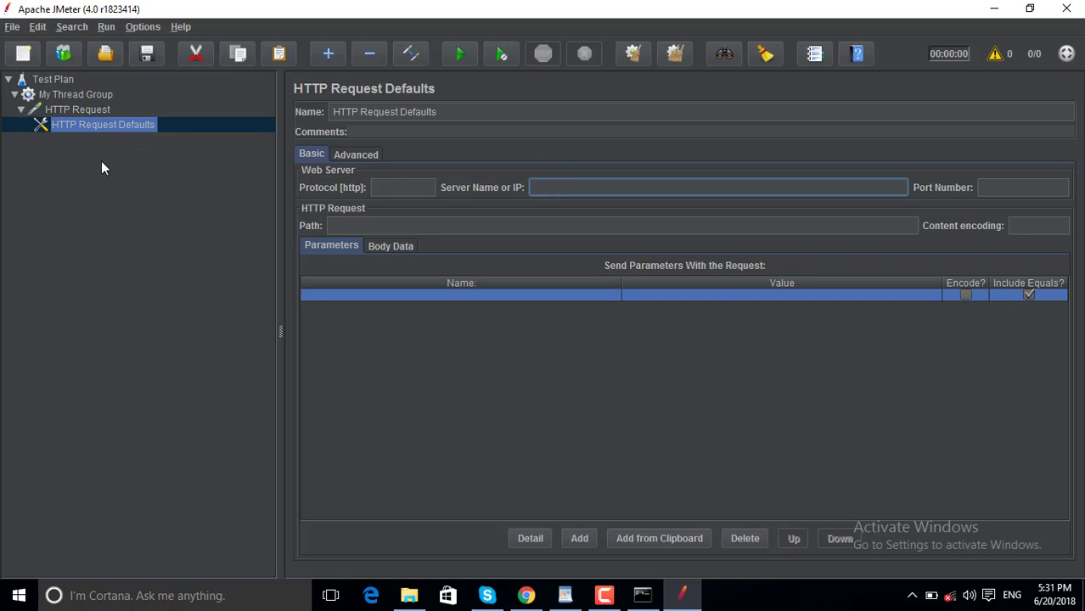
{"action": "double_click", "coordinate": [75, 109]}
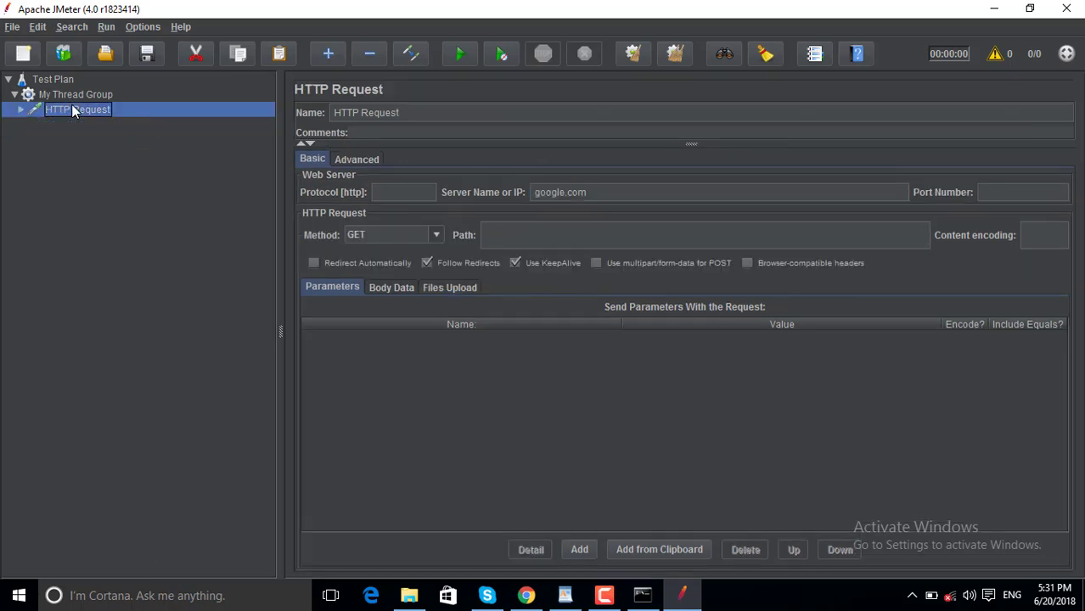
{"action": "left_click", "coordinate": [20, 109]}
{"action": "left_click", "coordinate": [117, 127]}
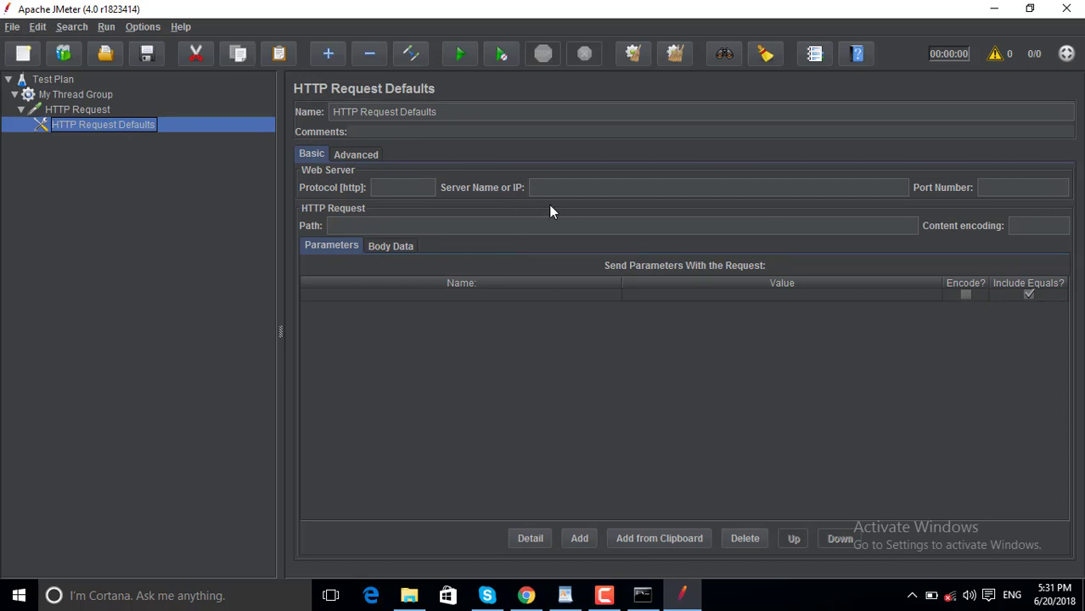
{"action": "mouse_move", "coordinate": [566, 599]}
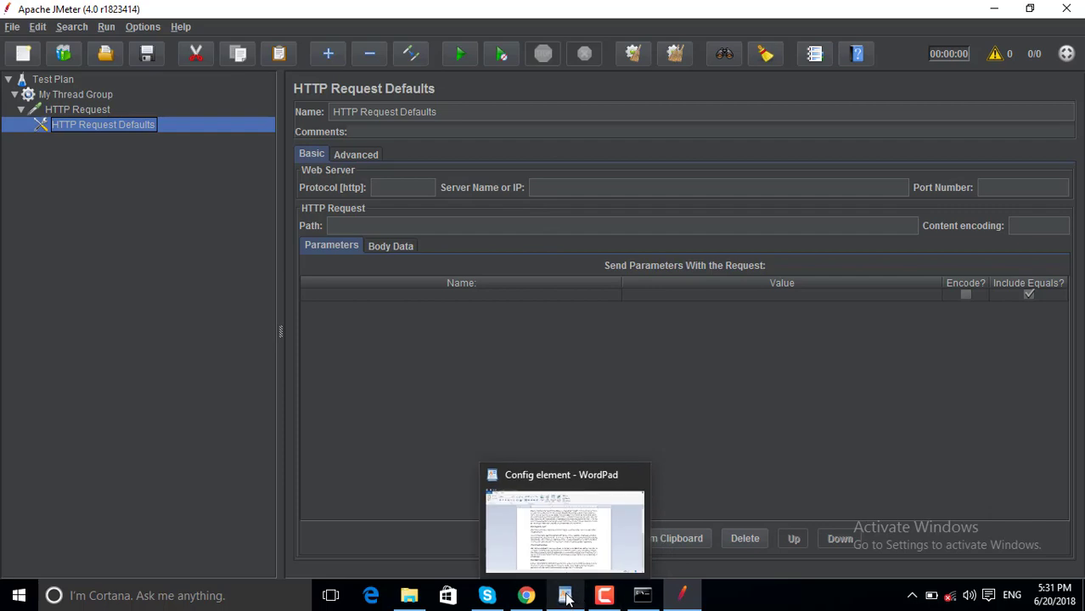
{"action": "mouse_move", "coordinate": [670, 605]}
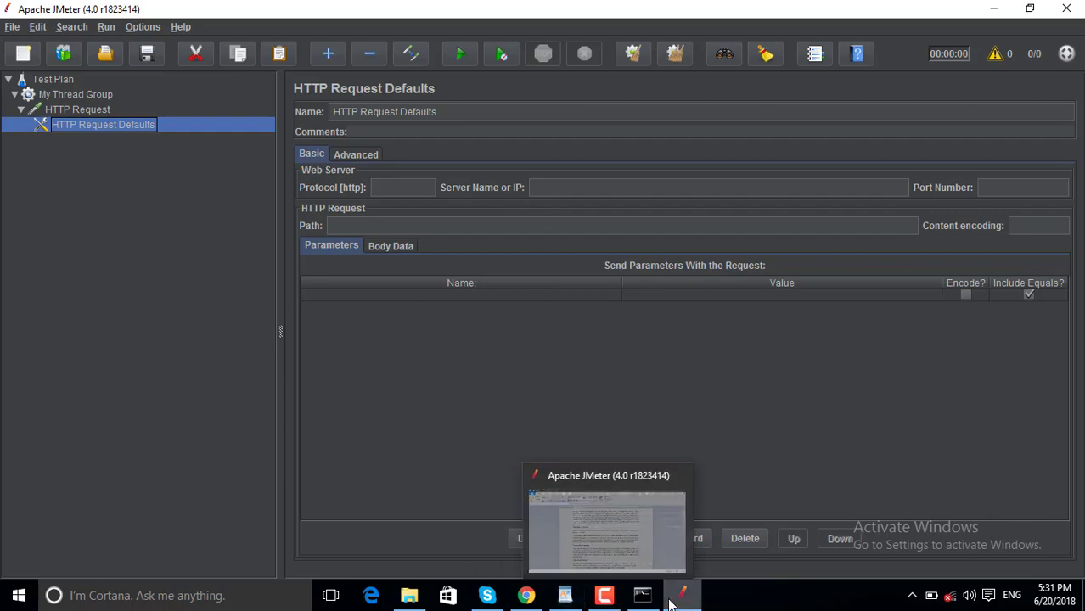
Bring WordPad forward and place the caret before the User-defined variables heading.
{"action": "left_click", "coordinate": [561, 601]}
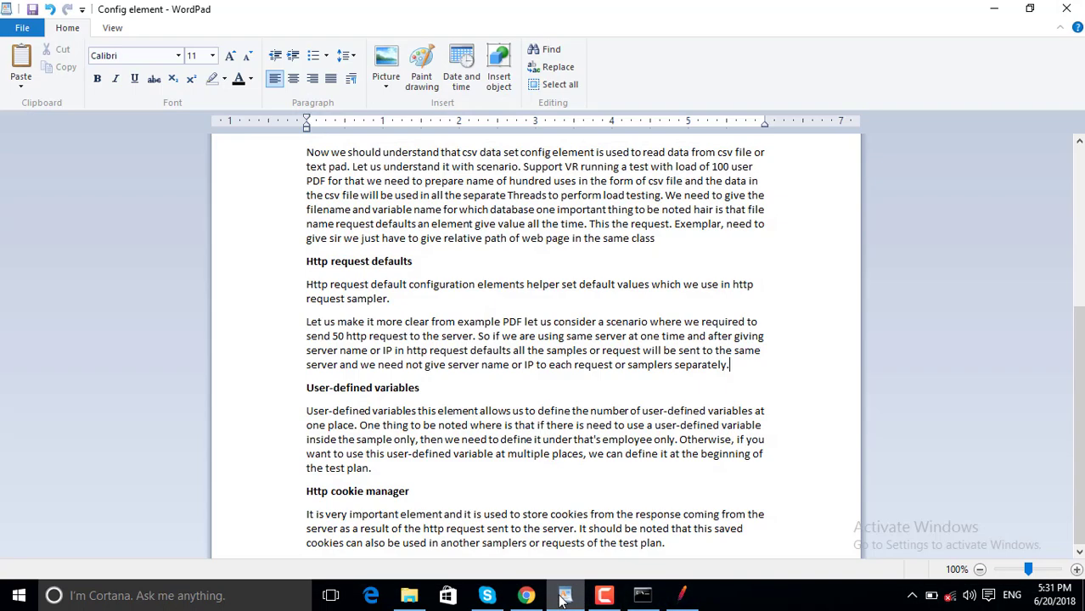
{"action": "double_click", "coordinate": [318, 389]}
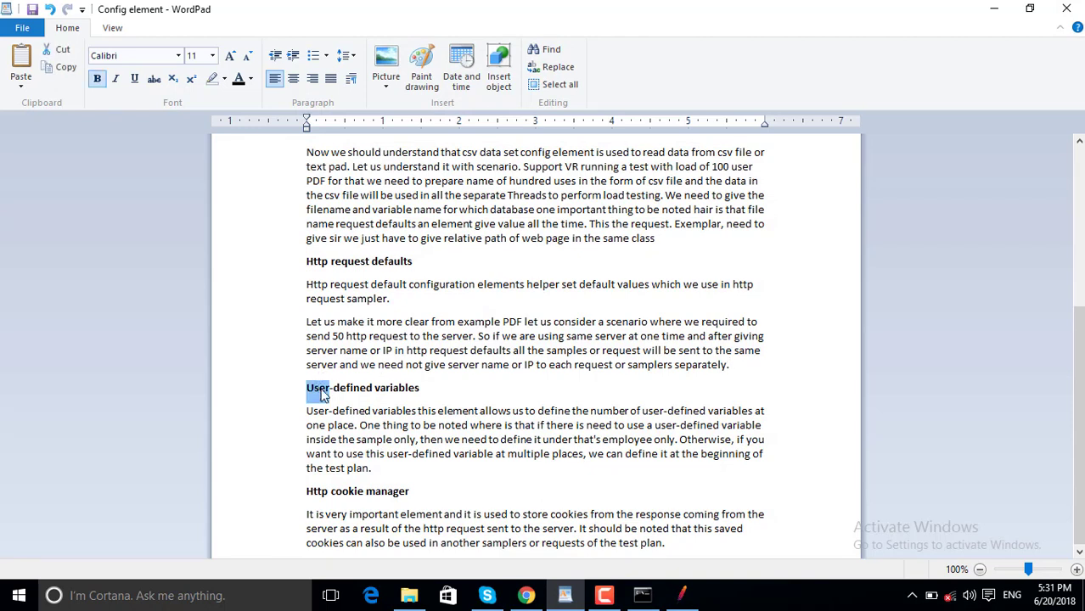
{"action": "left_click", "coordinate": [429, 387]}
{"action": "double_click", "coordinate": [429, 386]}
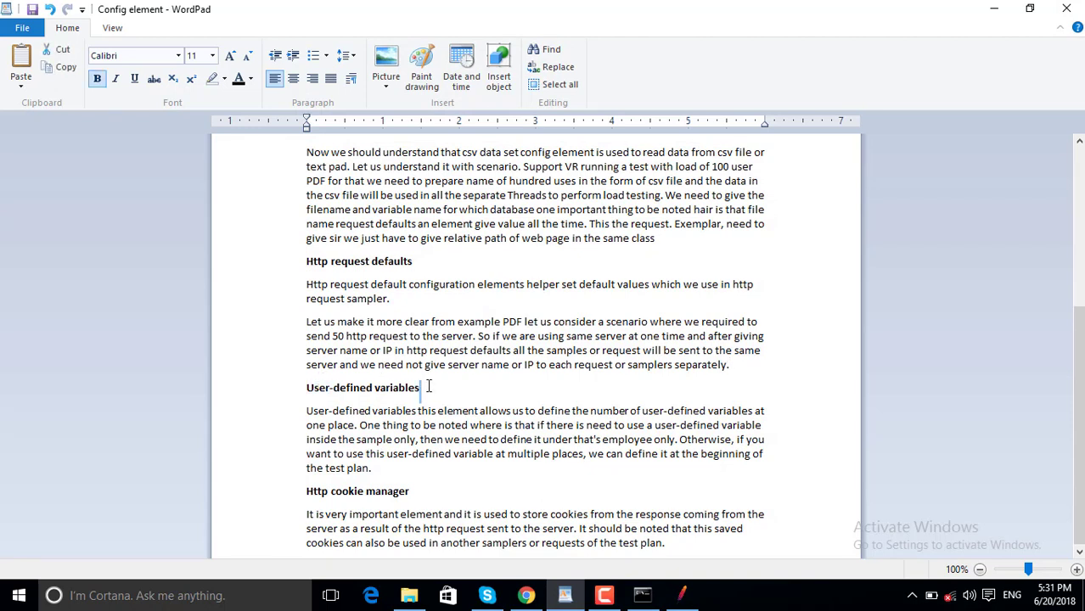
{"action": "left_click", "coordinate": [309, 392]}
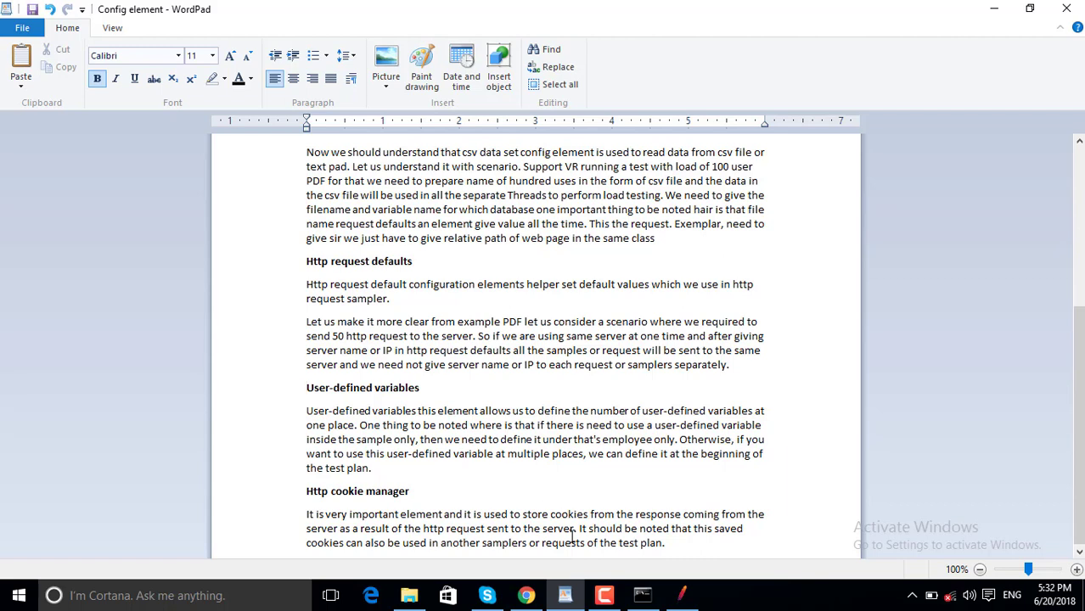
Bring the JMeter command console window in front of the WordPad notes.
{"action": "left_click", "coordinate": [643, 595]}
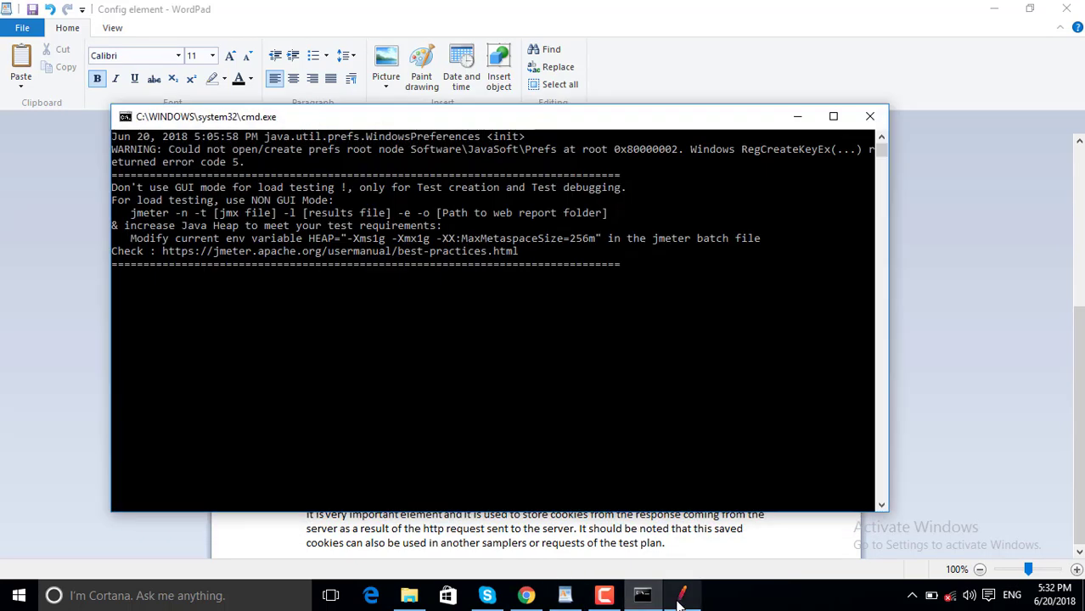
Remove the HTTP Request Defaults element from the JMeter test plan.
{"action": "left_click", "coordinate": [682, 599]}
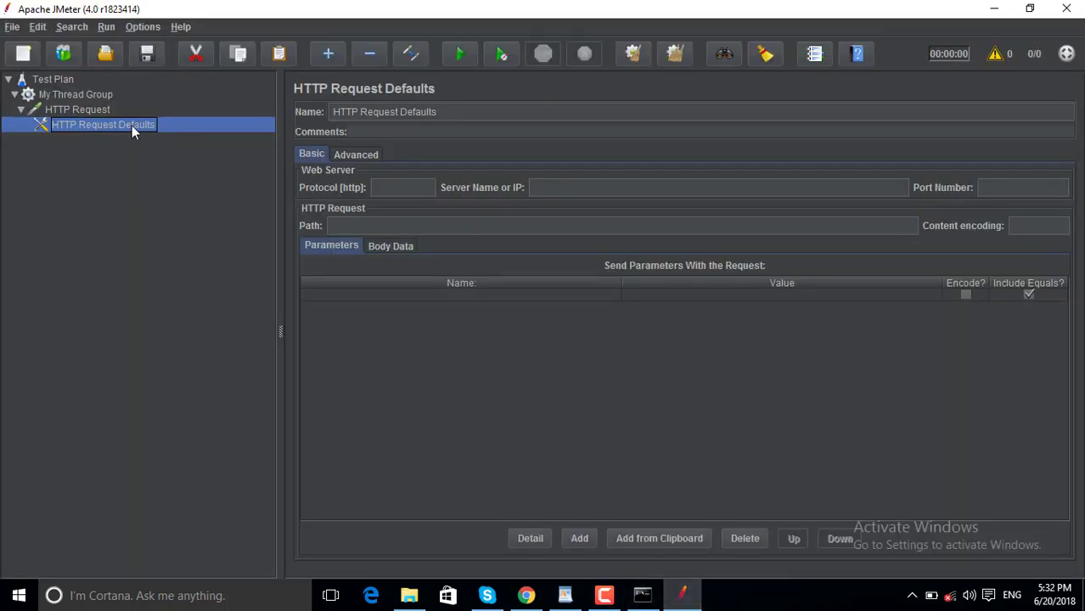
{"action": "right_click", "coordinate": [132, 124]}
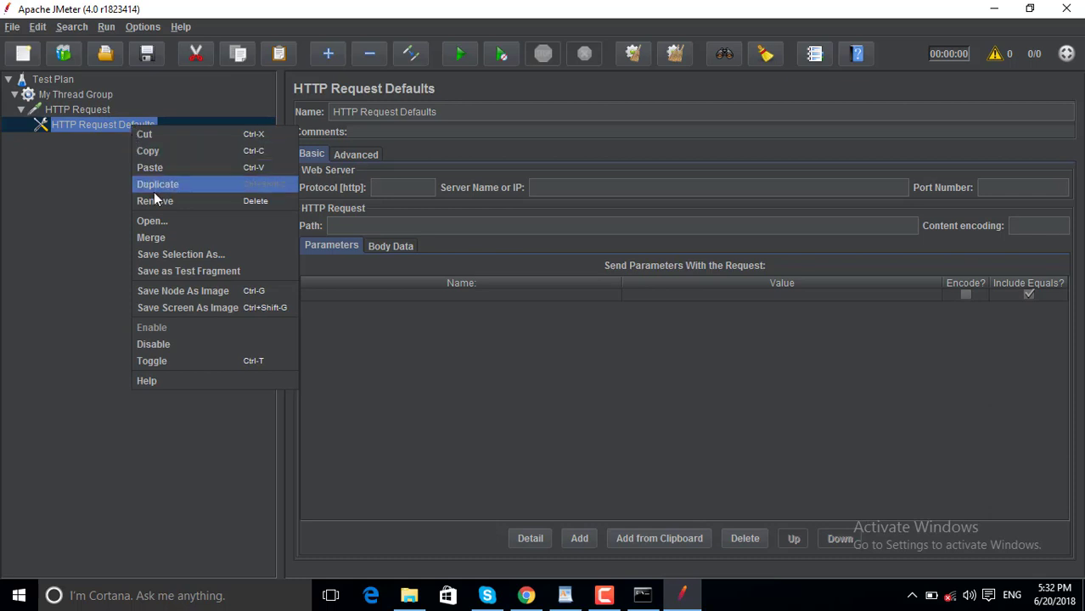
{"action": "left_click", "coordinate": [238, 200]}
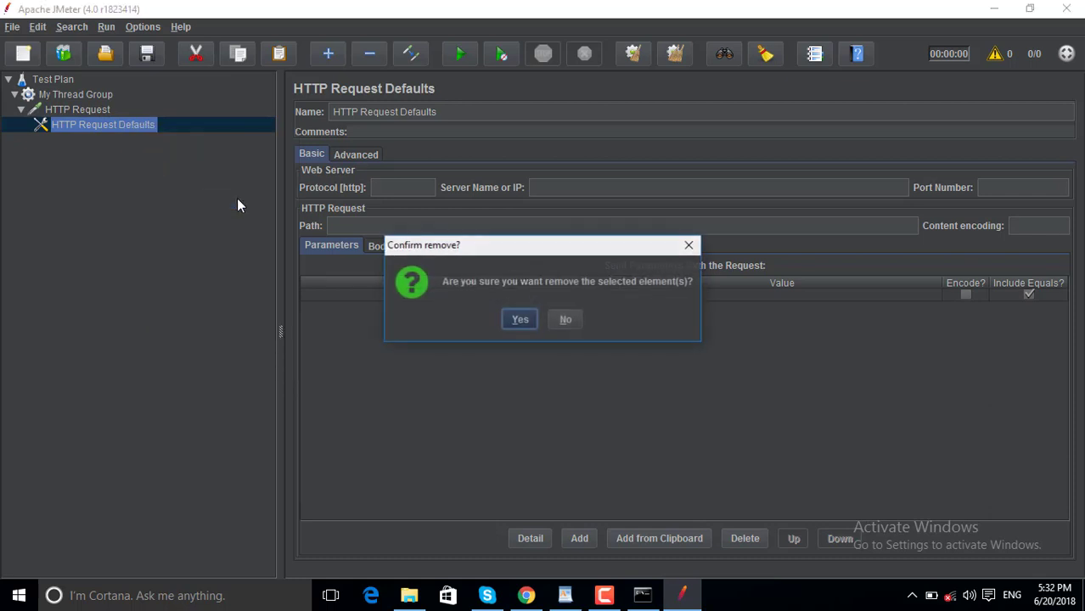
{"action": "left_click", "coordinate": [519, 320]}
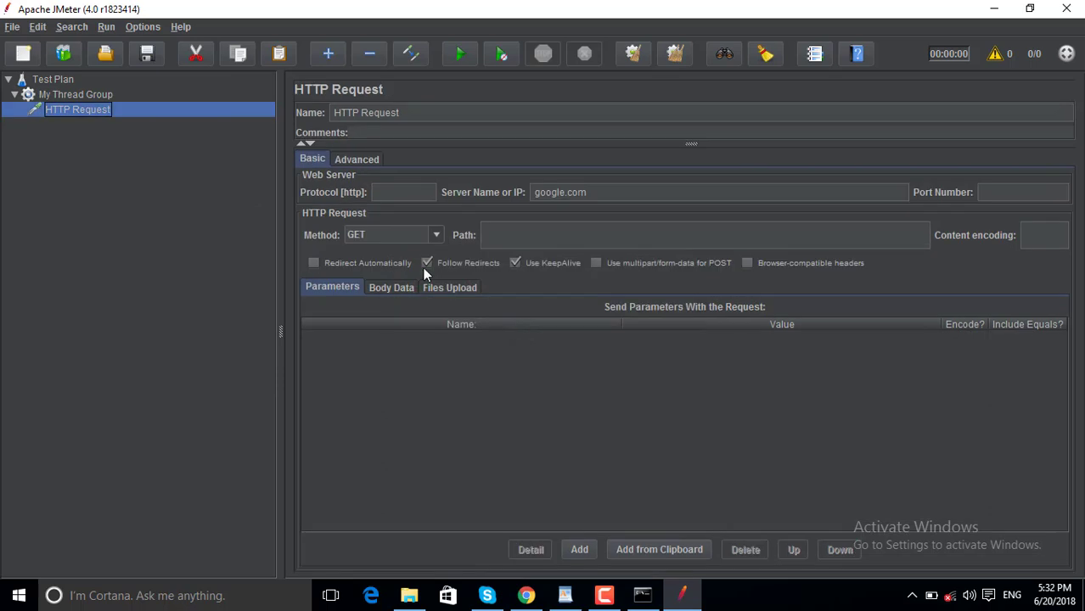
Add a User Defined Variables config element under HTTP Request.
{"action": "right_click", "coordinate": [101, 108]}
{"action": "mouse_move", "coordinate": [248, 118]}
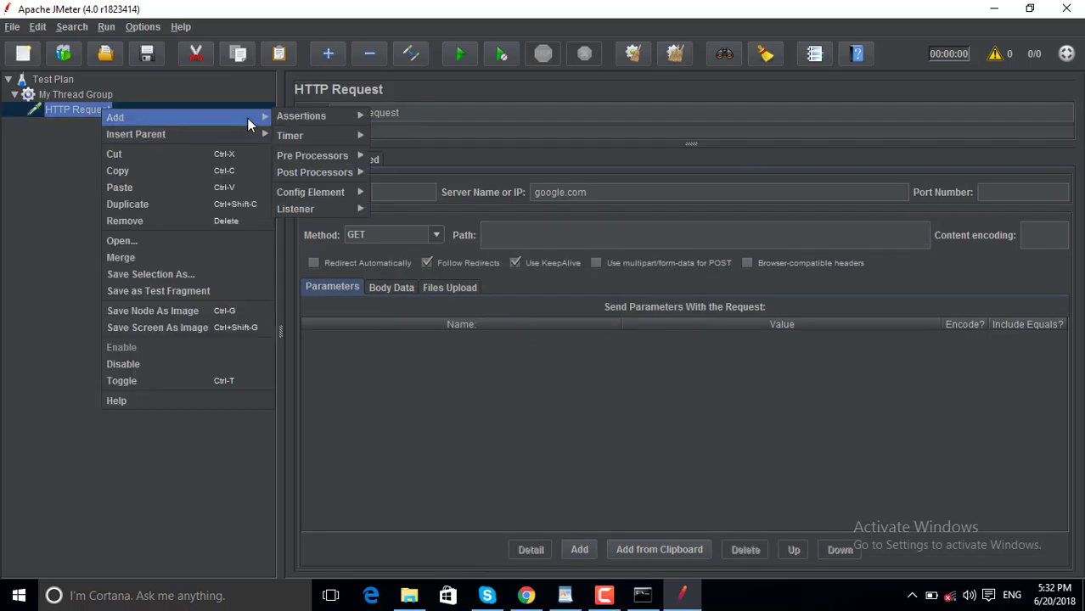
{"action": "mouse_move", "coordinate": [339, 190]}
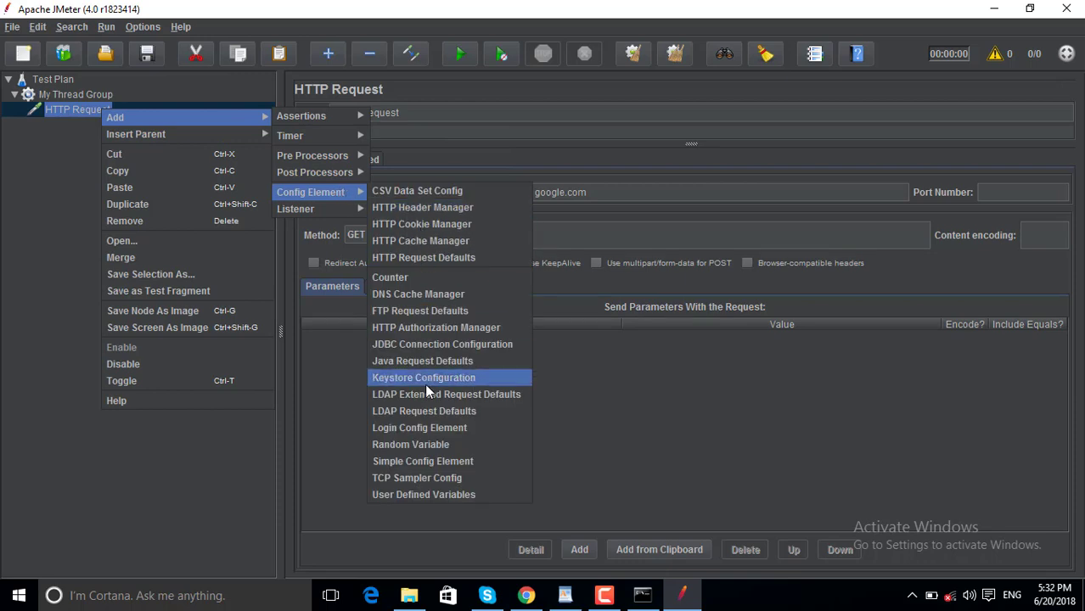
{"action": "left_click", "coordinate": [423, 495]}
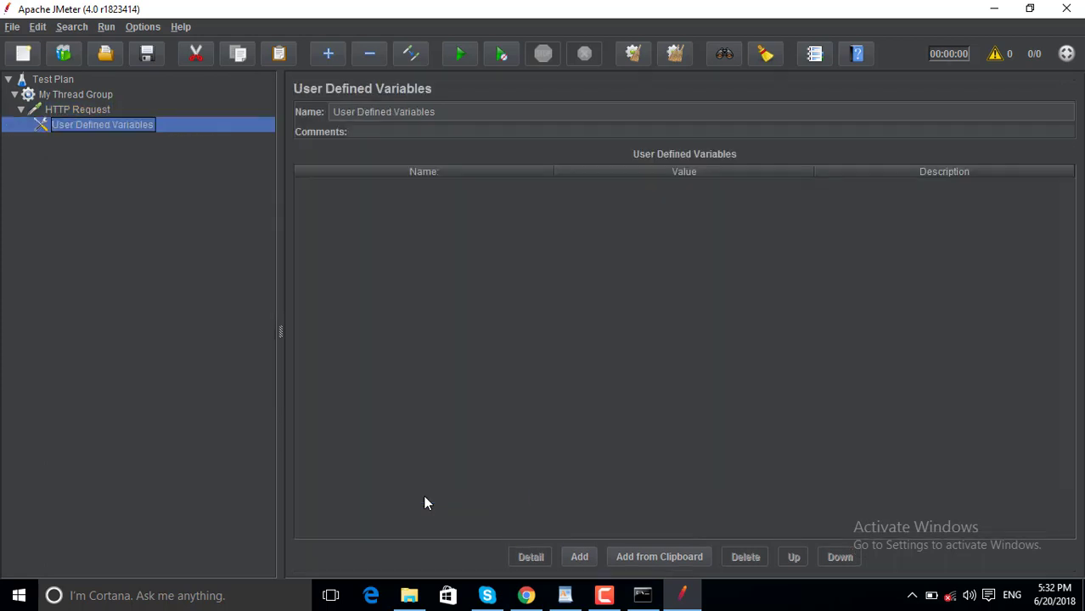
Add a user defined variable named username with value test.
{"action": "left_click", "coordinate": [580, 558]}
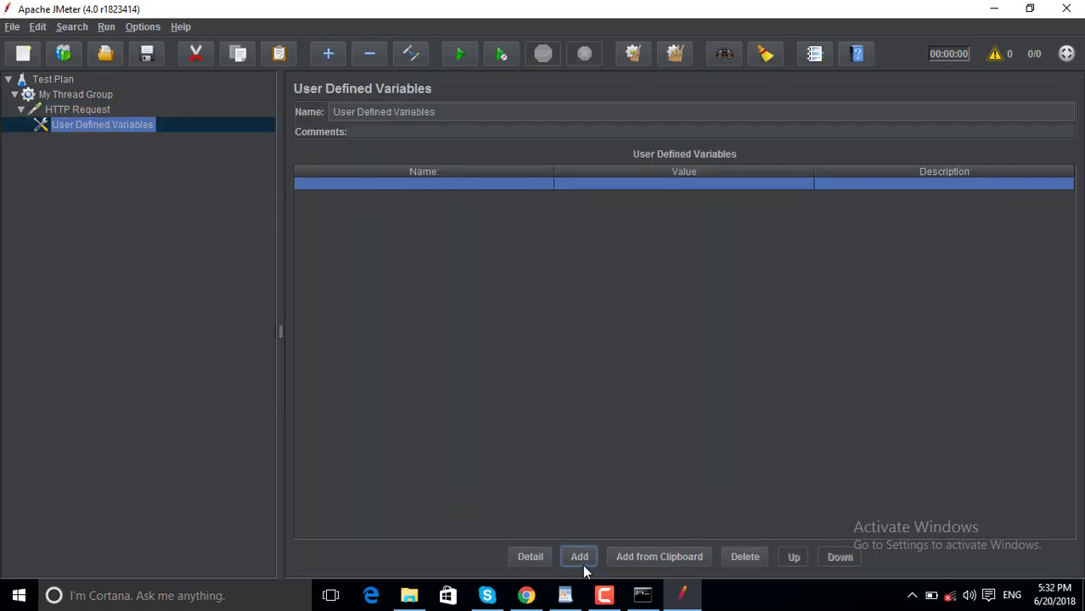
{"action": "double_click", "coordinate": [383, 185]}
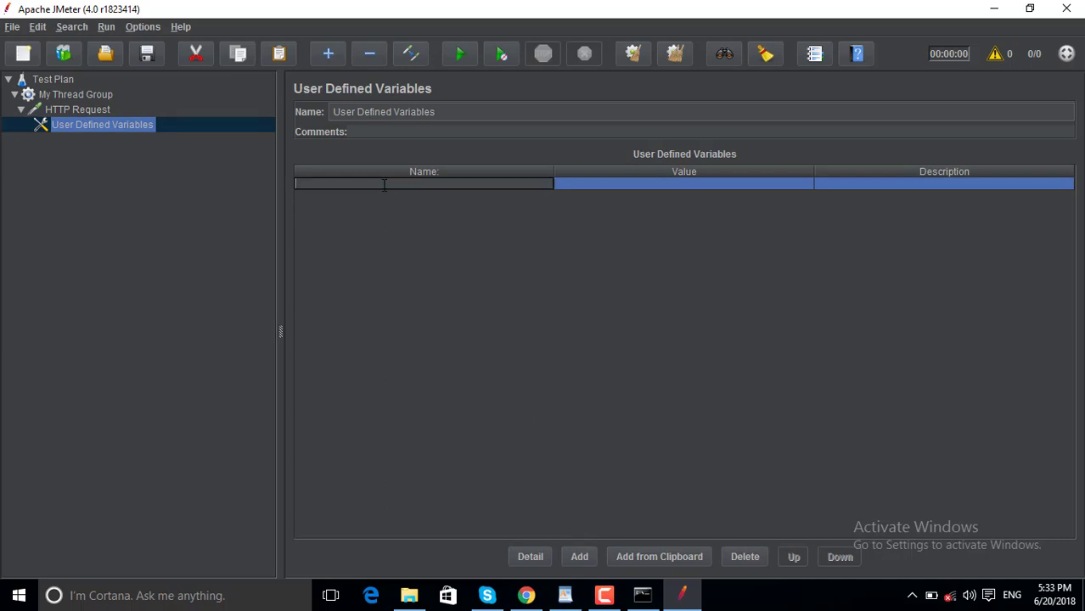
{"action": "type", "text": "username"}
{"action": "left_click", "coordinate": [572, 184]}
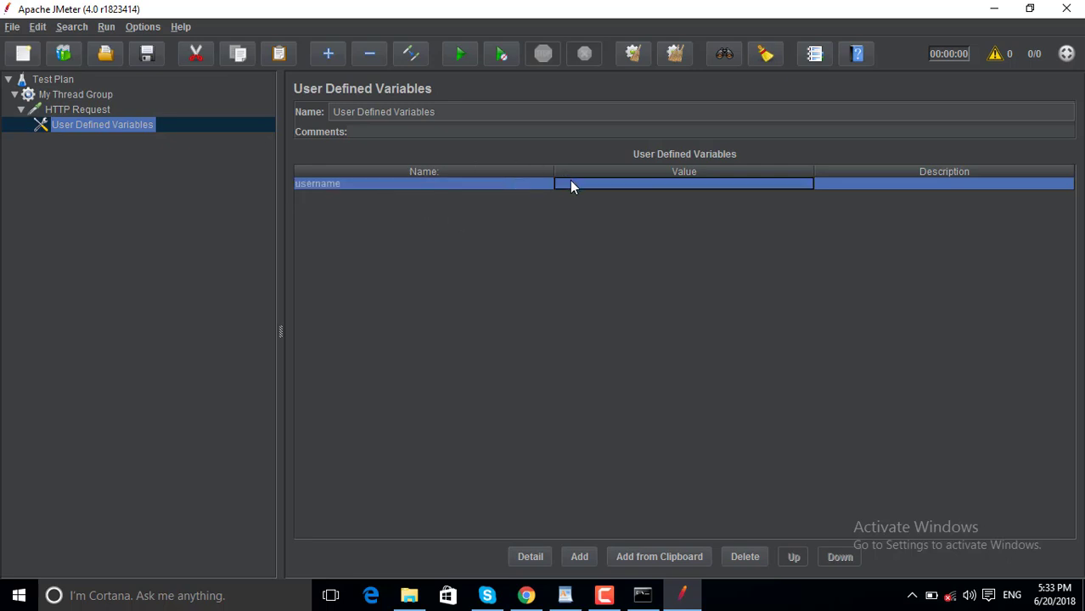
{"action": "left_click", "coordinate": [571, 182]}
{"action": "type", "text": "test"}
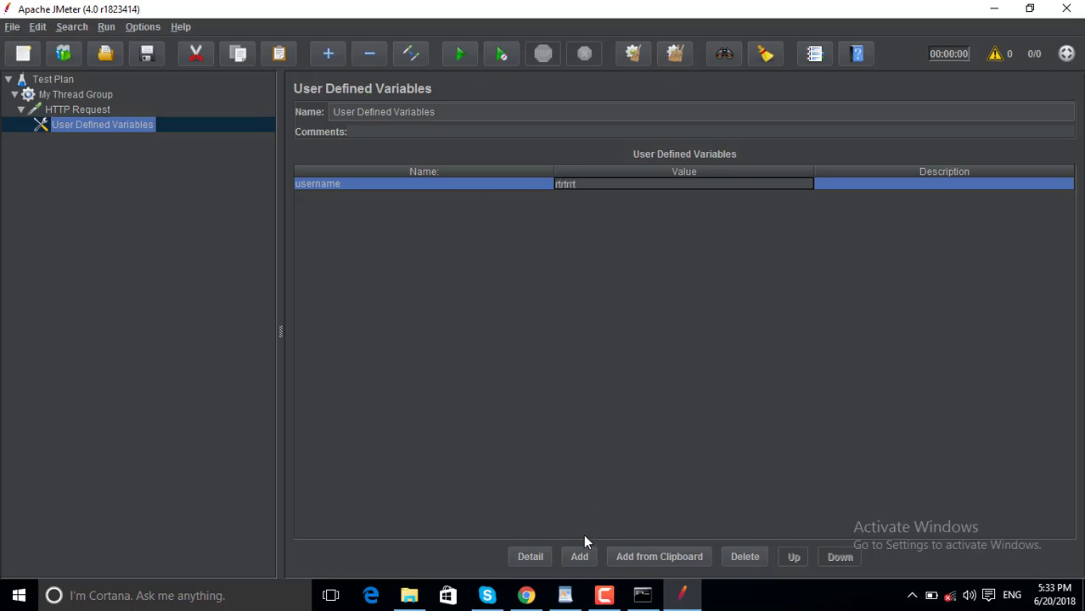
Add a second variable named Password and give it a value.
{"action": "left_click", "coordinate": [579, 558]}
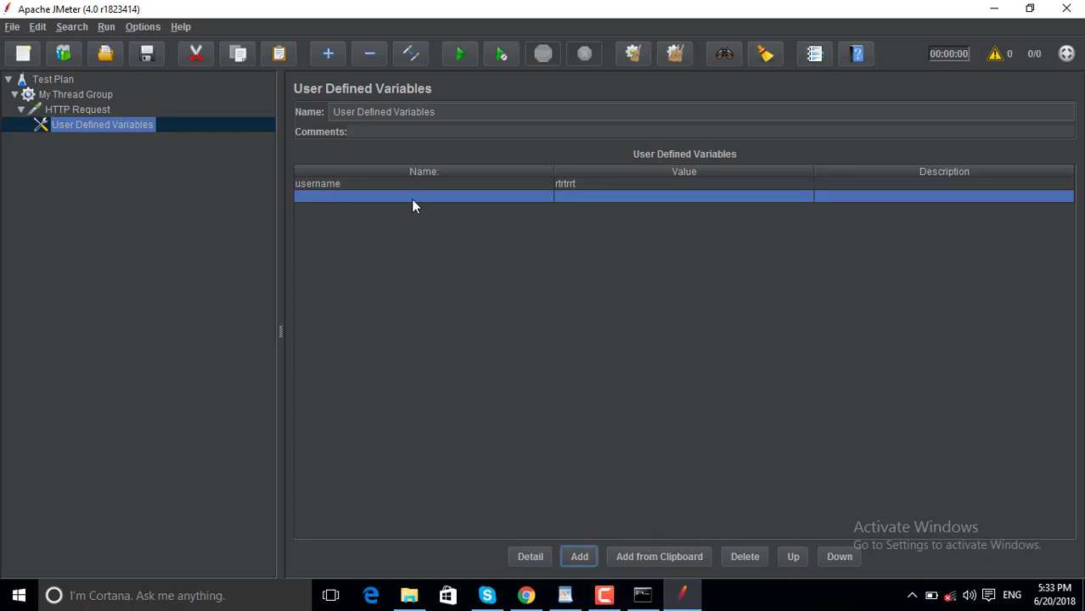
{"action": "key", "text": "space"}
{"action": "key", "text": "space"}
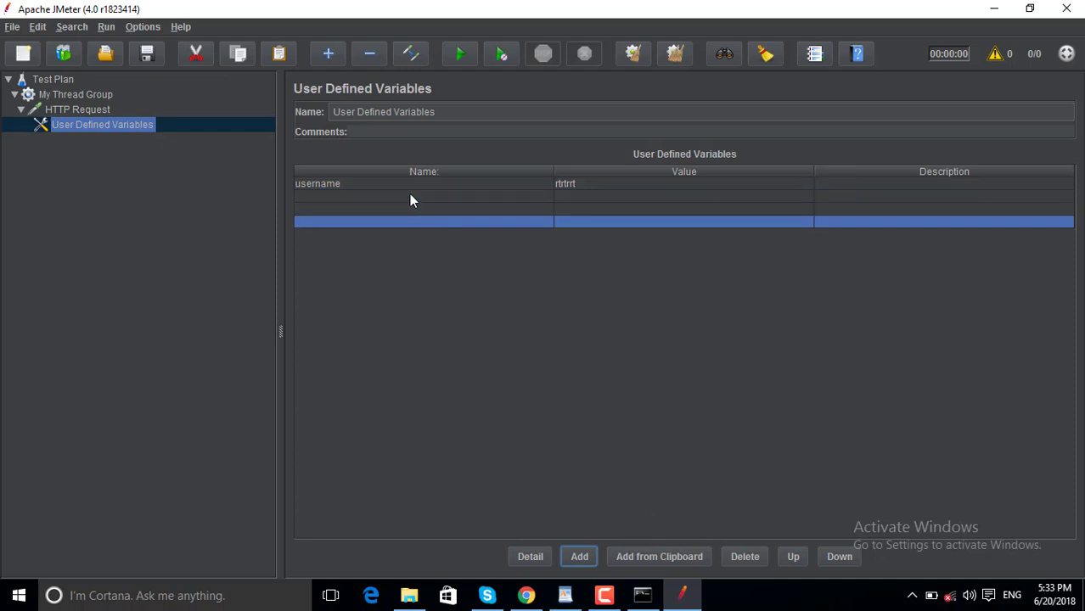
{"action": "key", "text": "space"}
{"action": "left_click", "coordinate": [406, 197]}
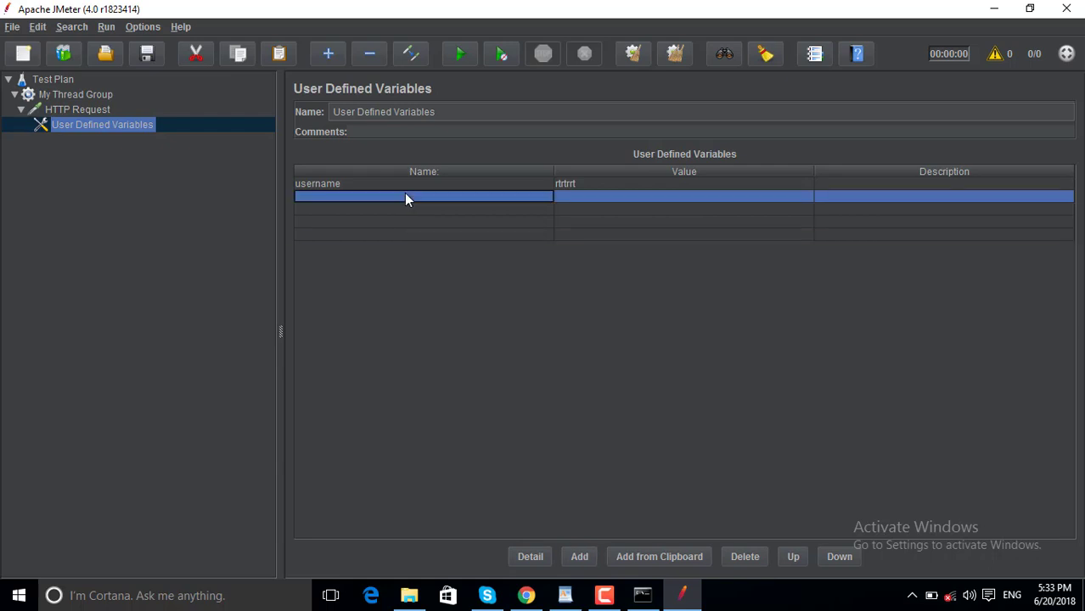
{"action": "type", "text": "P"}
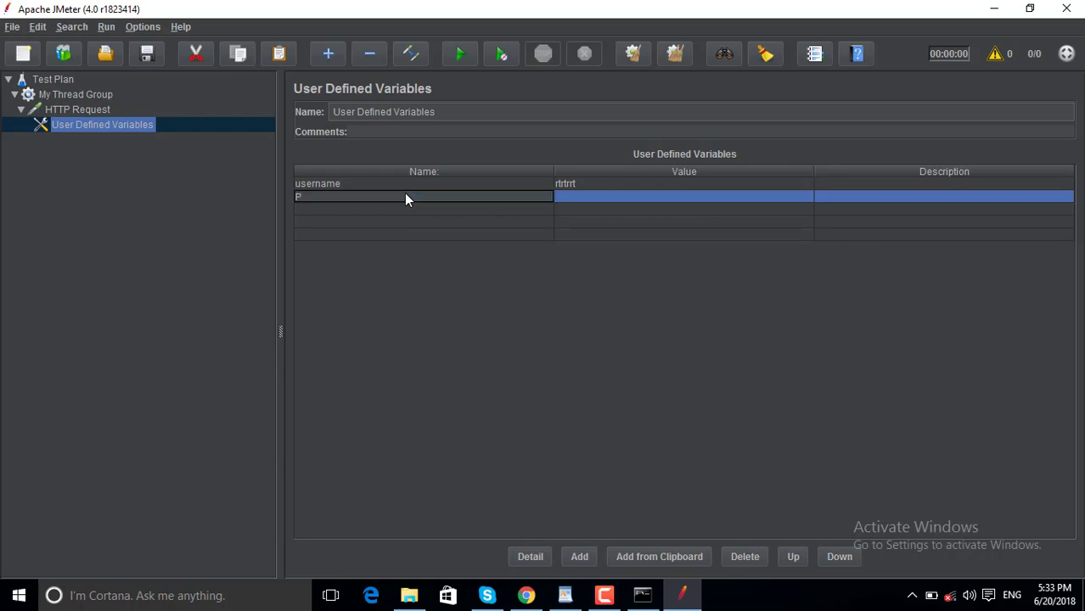
{"action": "type", "text": "aw"}
{"action": "key", "text": "BackSpace"}
{"action": "type", "text": "ssword"}
{"action": "type", "text": "wew"}
{"action": "key", "text": "BackSpace"}
{"action": "key", "text": "BackSpace"}
{"action": "key", "text": "BackSpace"}
{"action": "key", "text": "BackSpace"}
{"action": "left_click", "coordinate": [573, 196]}
{"action": "type", "text": "sdsdsdsd"}
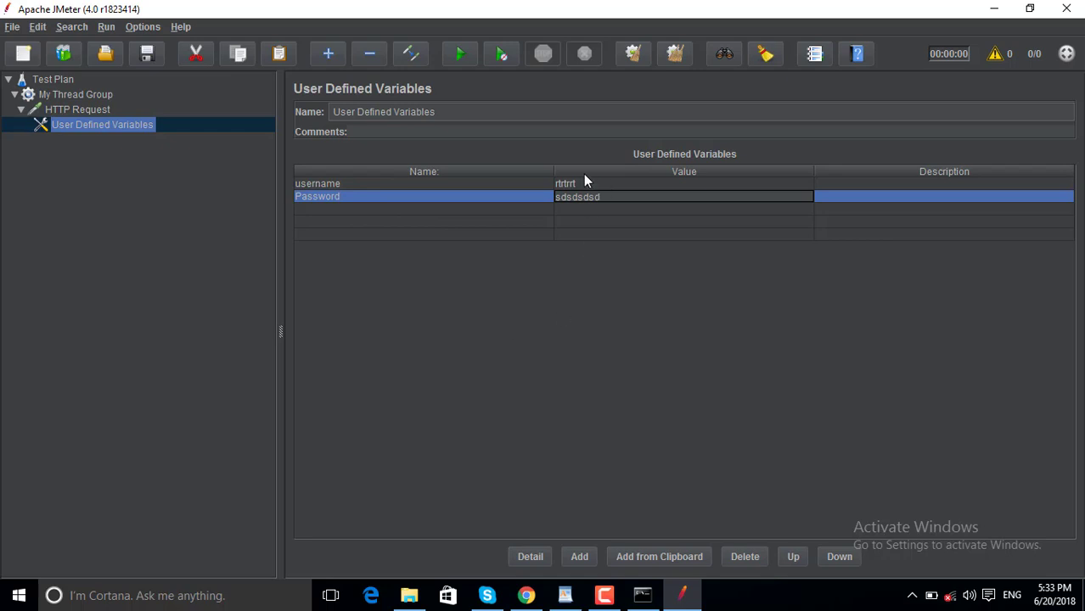
Review the username and Password values, then return to the HTTP Request settings.
{"action": "left_click", "coordinate": [472, 186]}
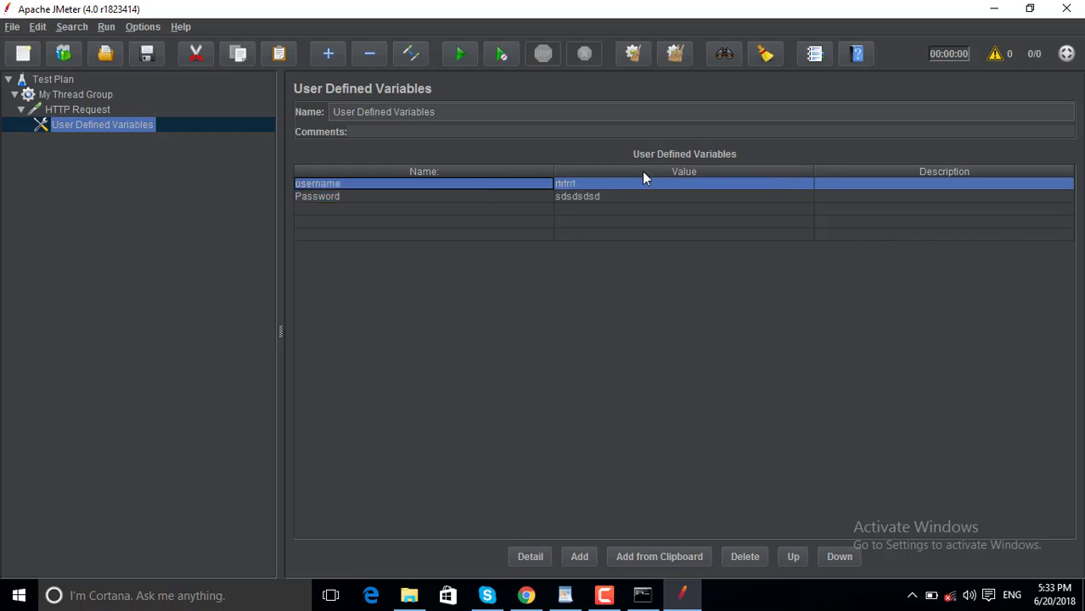
{"action": "double_click", "coordinate": [589, 184]}
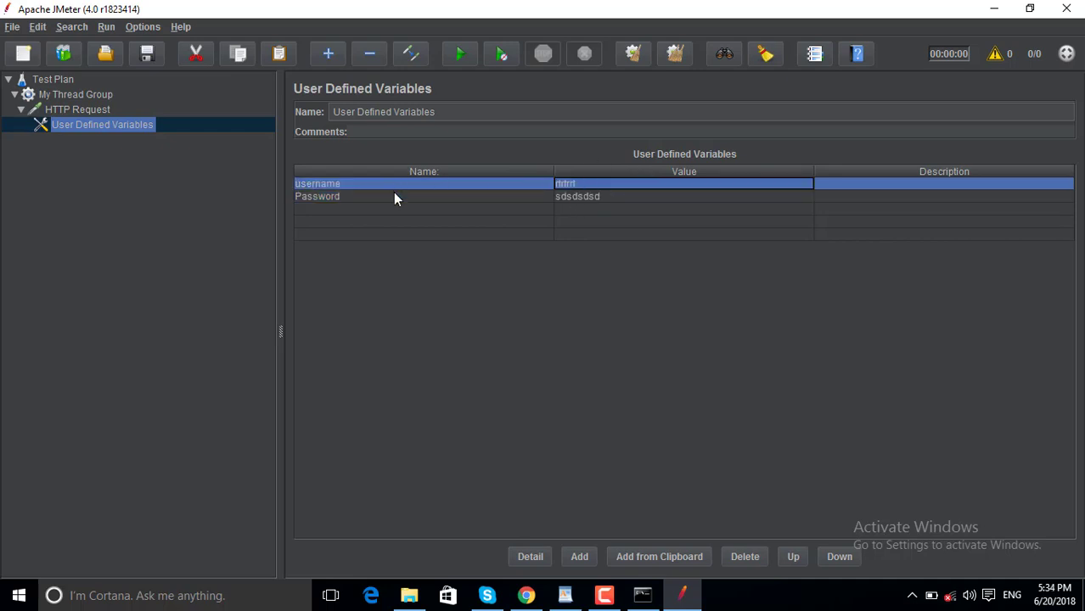
{"action": "left_click", "coordinate": [394, 196]}
{"action": "double_click", "coordinate": [619, 196]}
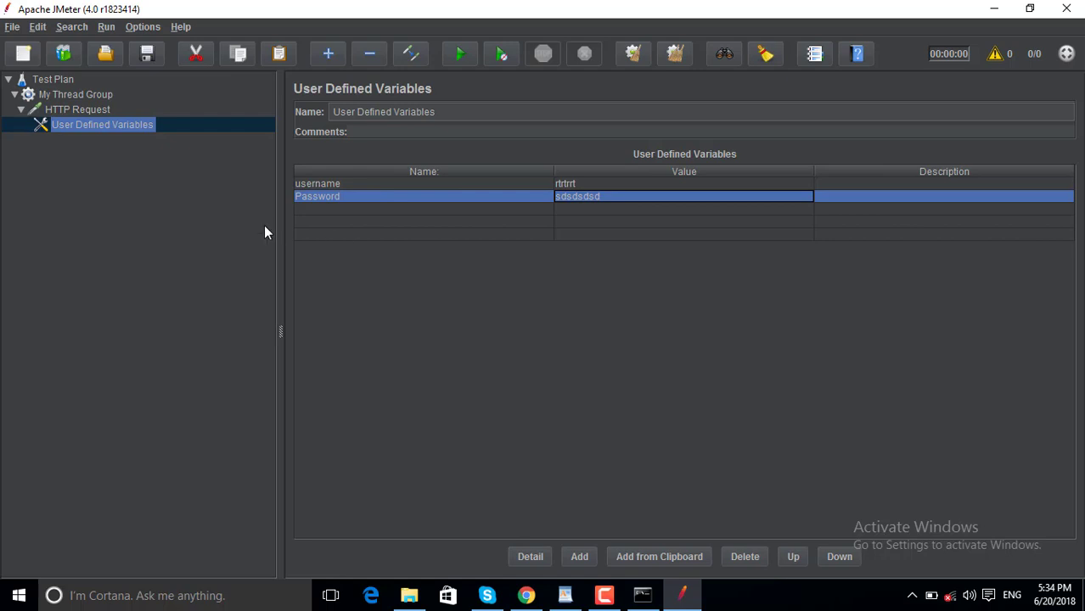
{"action": "left_click", "coordinate": [111, 110]}
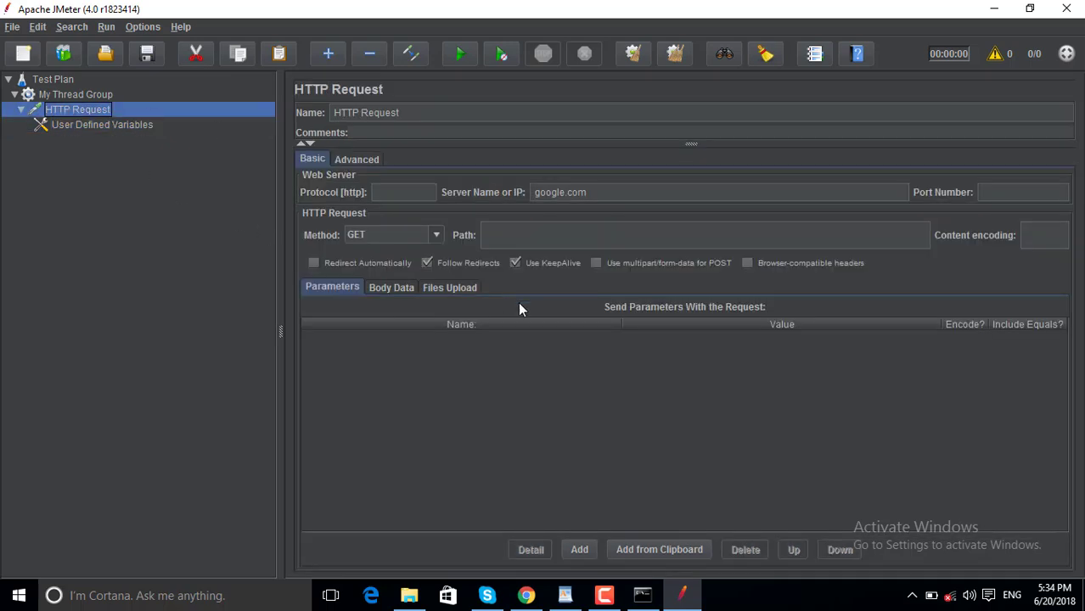
{"action": "left_click", "coordinate": [578, 550]}
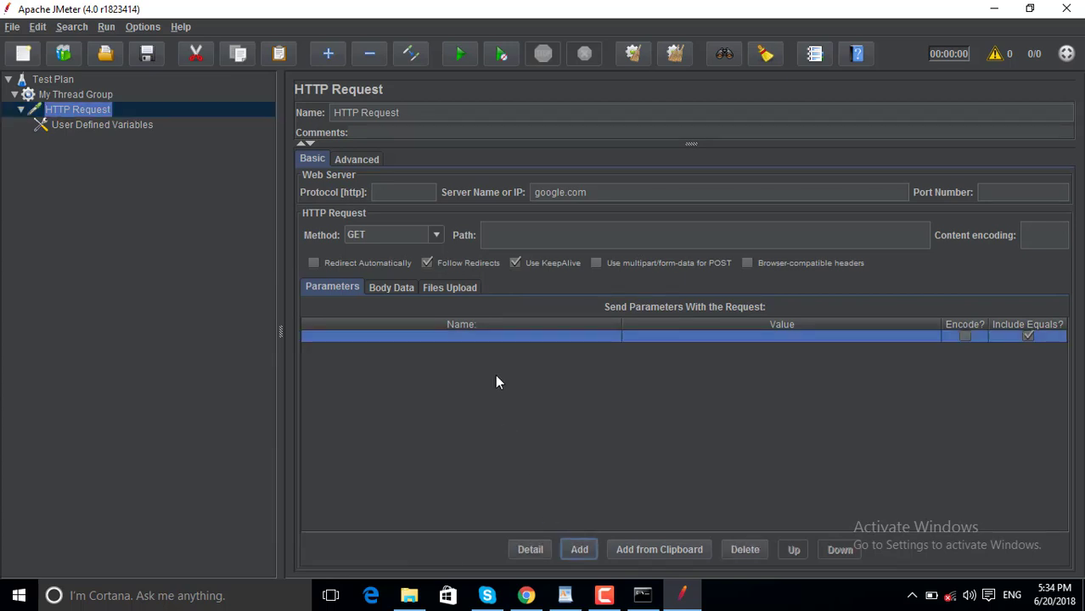
{"action": "left_click", "coordinate": [578, 550]}
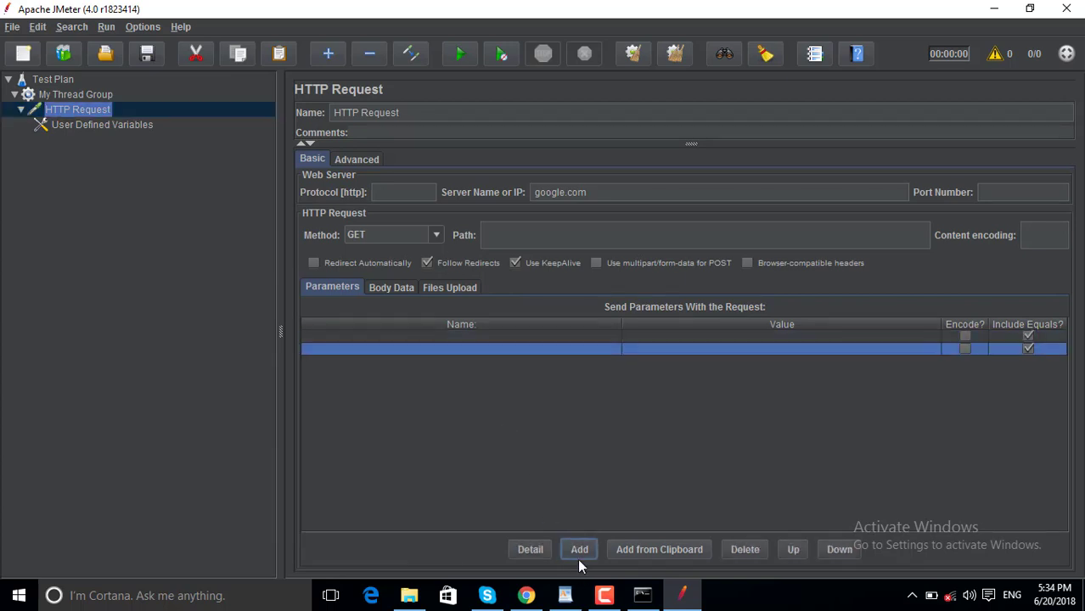
{"action": "double_click", "coordinate": [451, 336]}
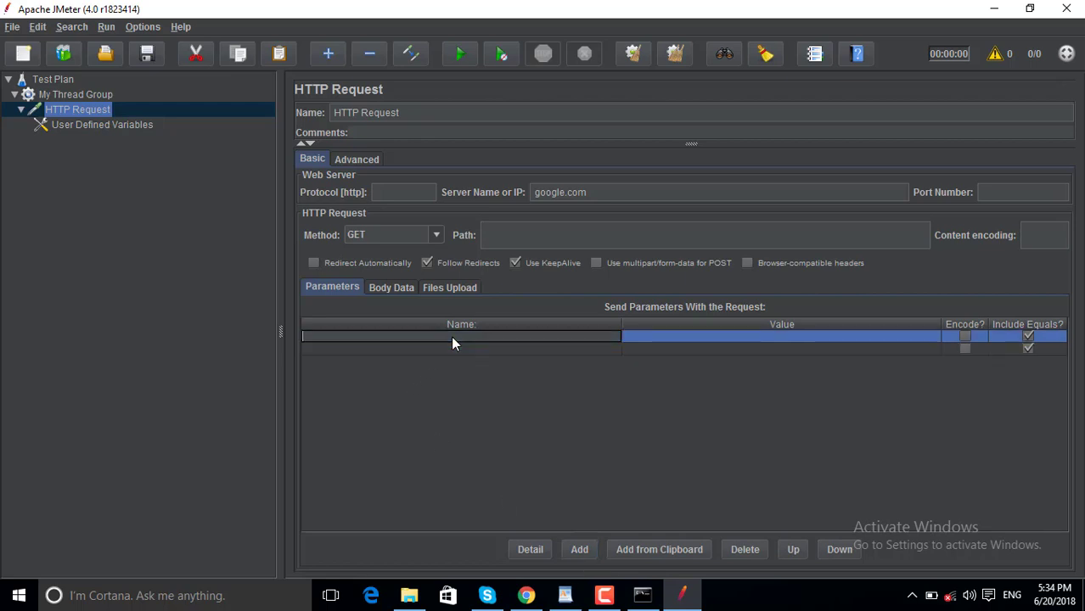
{"action": "type", "text": "usere"}
{"action": "left_click", "coordinate": [659, 331]}
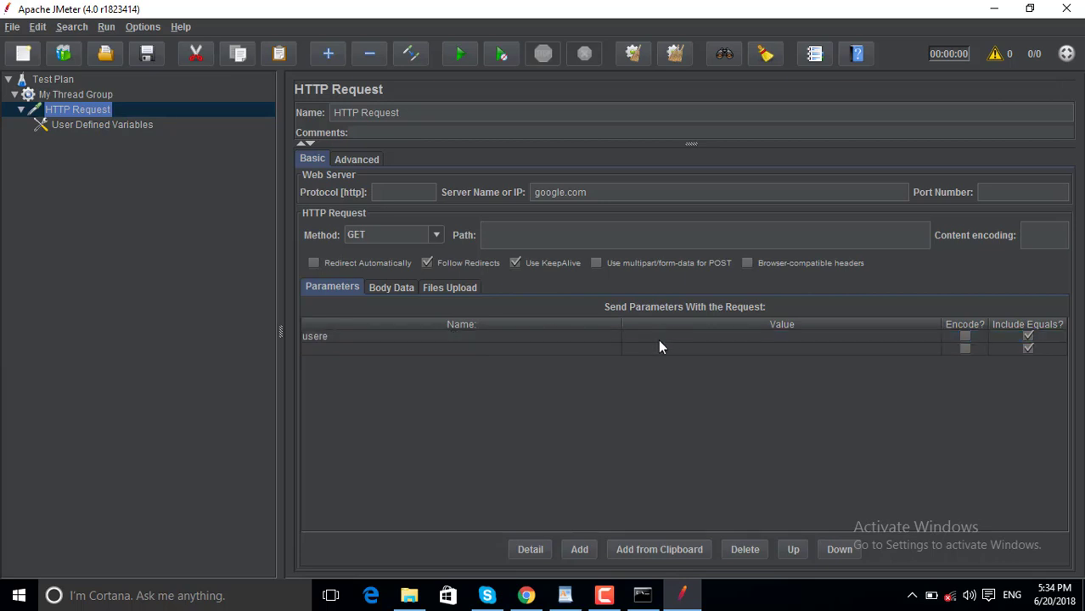
{"action": "double_click", "coordinate": [660, 339]}
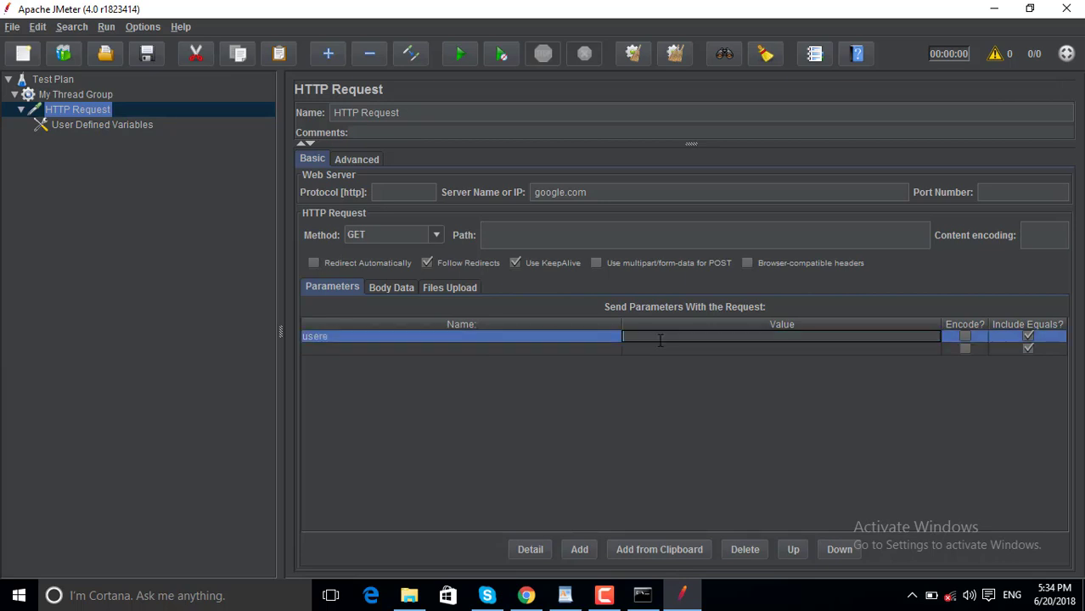
{"action": "left_click", "coordinate": [94, 124]}
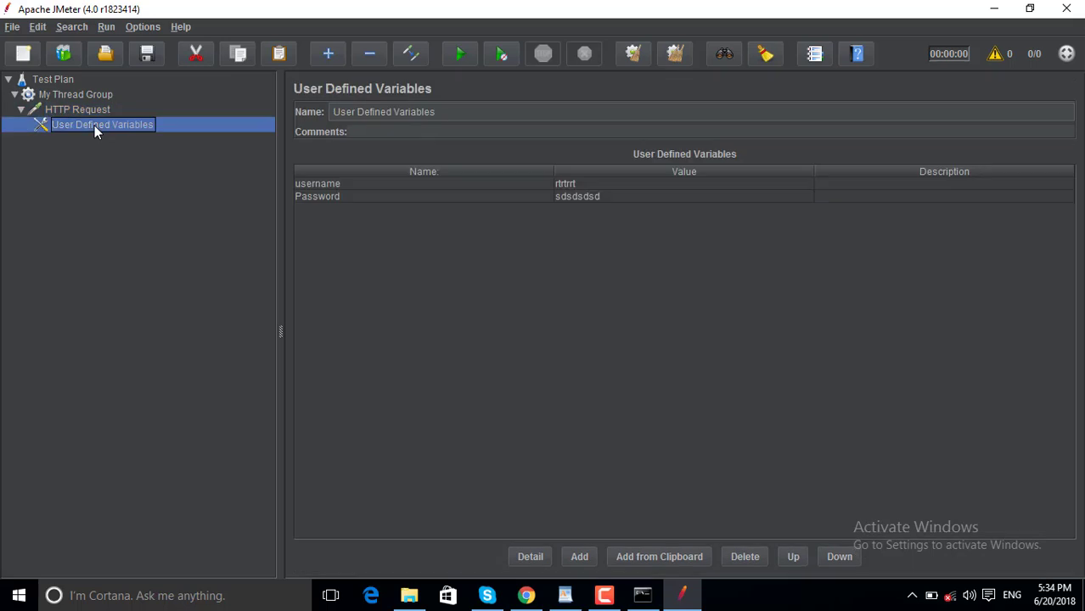
{"action": "double_click", "coordinate": [318, 184]}
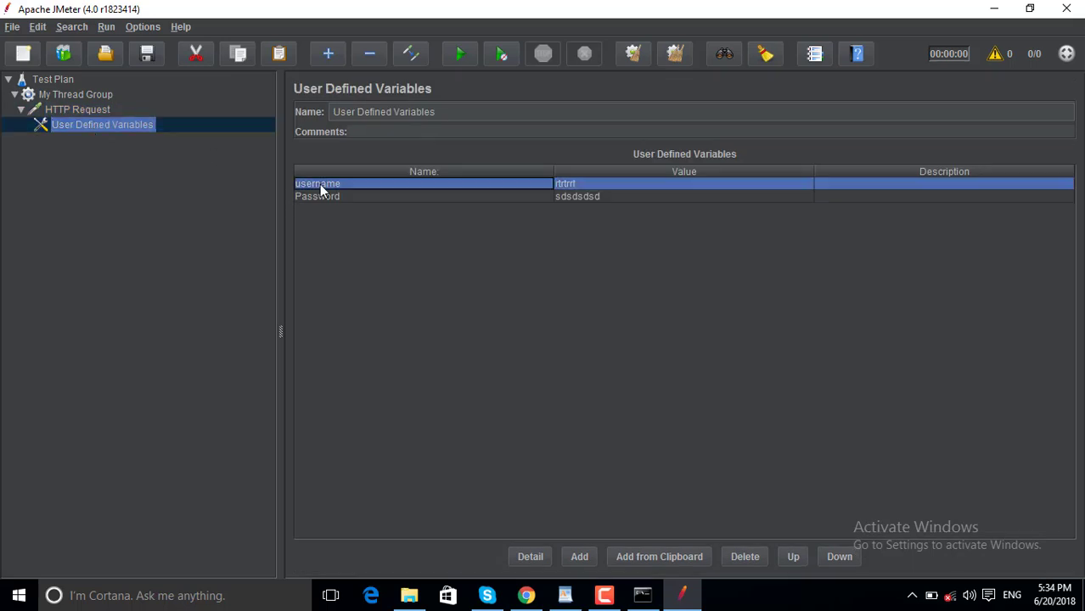
{"action": "double_click", "coordinate": [587, 184]}
{"action": "key", "text": "ctrl+a"}
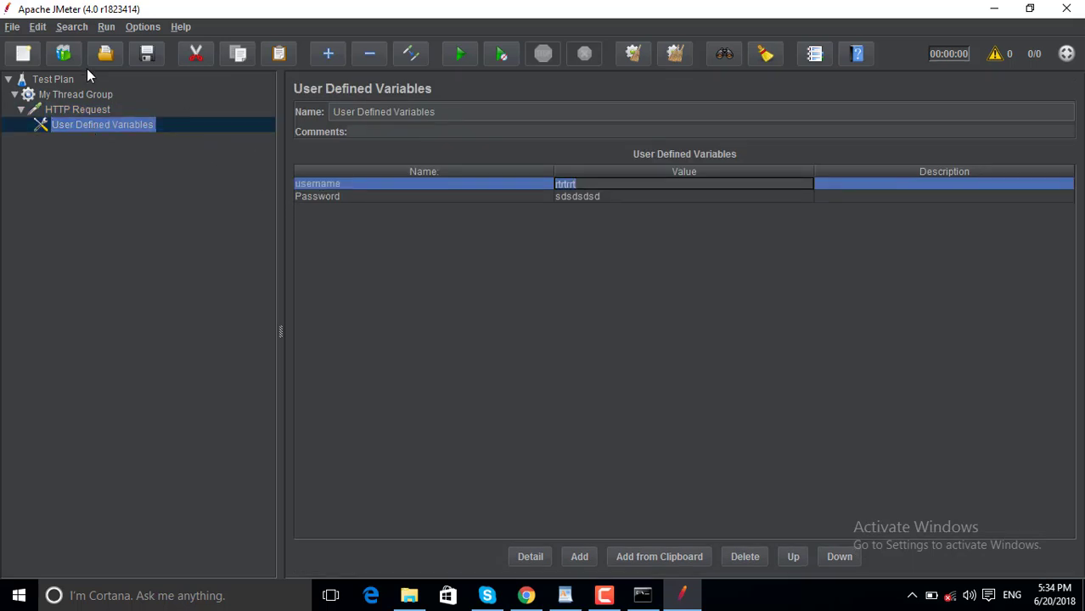
{"action": "left_click", "coordinate": [105, 108]}
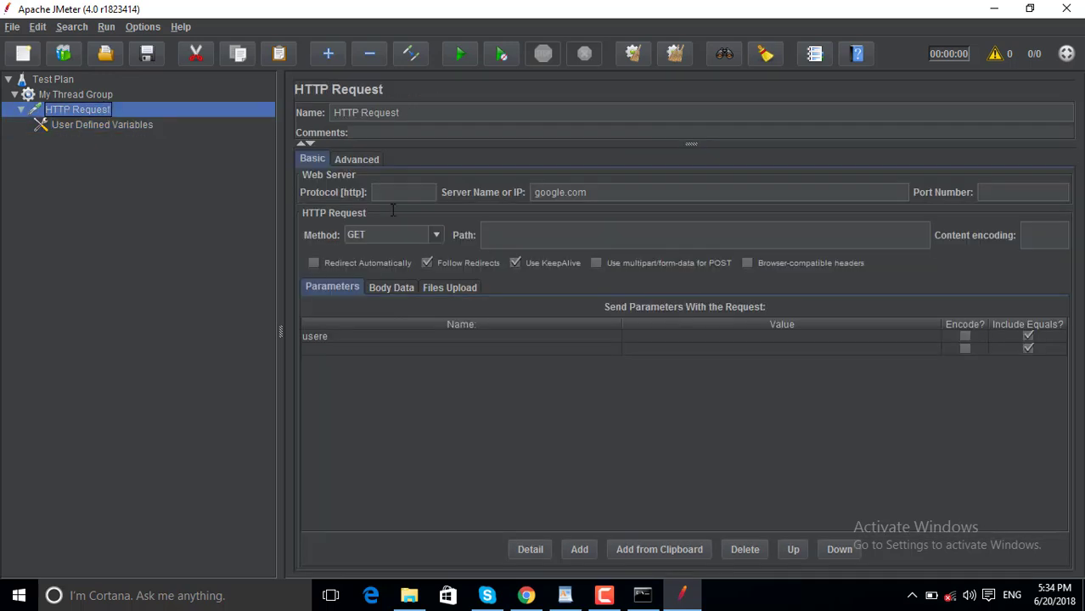
Rename the request parameter to username and set its value to ${username.
{"action": "double_click", "coordinate": [321, 337]}
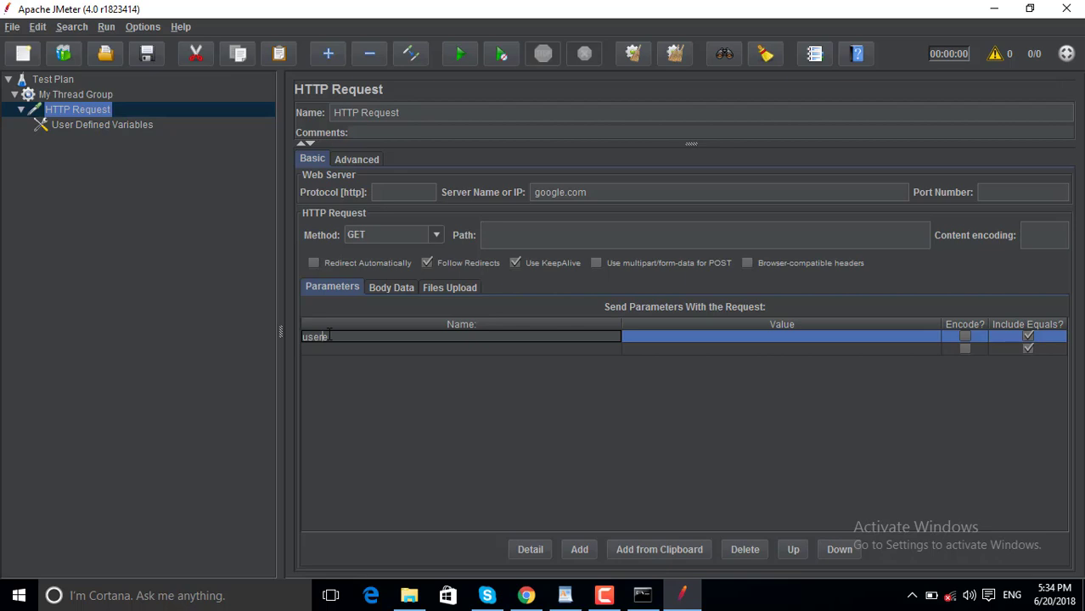
{"action": "type", "text": "name"}
{"action": "double_click", "coordinate": [643, 337]}
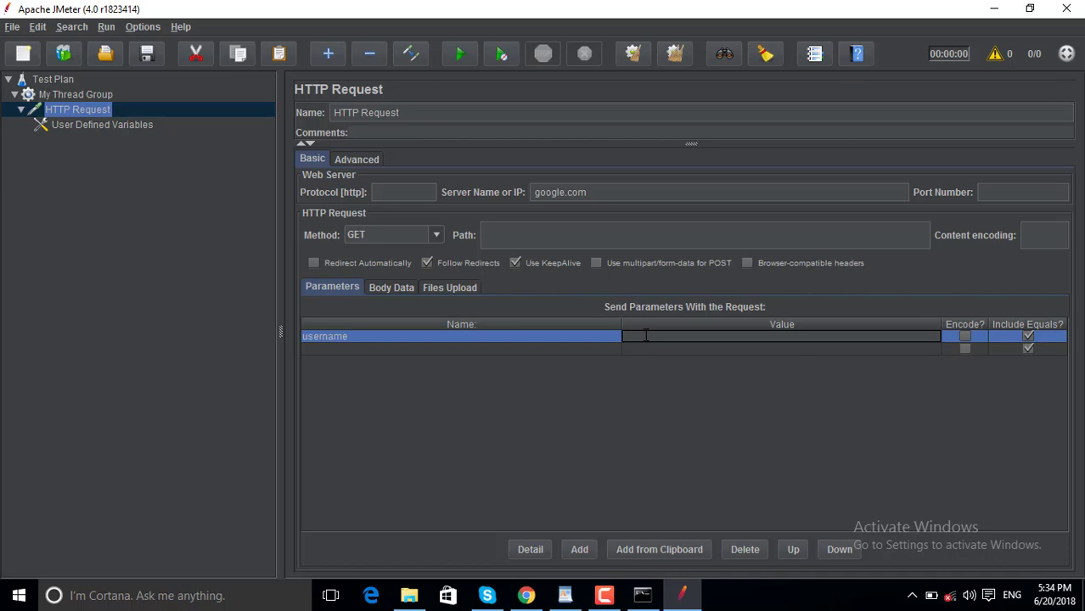
{"action": "type", "text": "${usernam"}
{"action": "type", "text": "e"}
{"action": "left_click", "coordinate": [82, 109]}
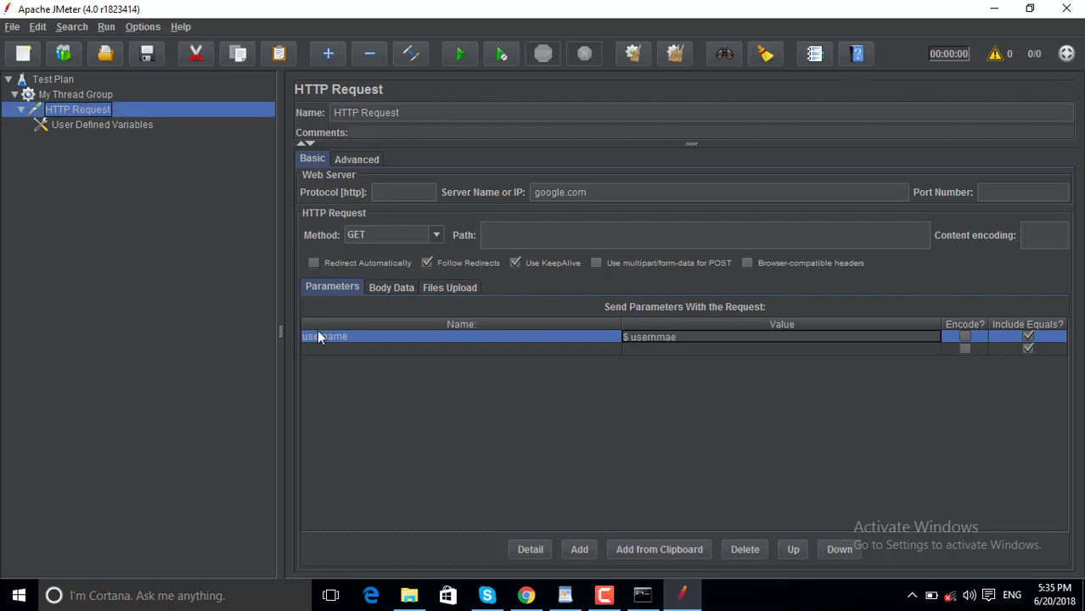
Enter / in the HTTP Request Path field.
{"action": "left_click", "coordinate": [324, 337]}
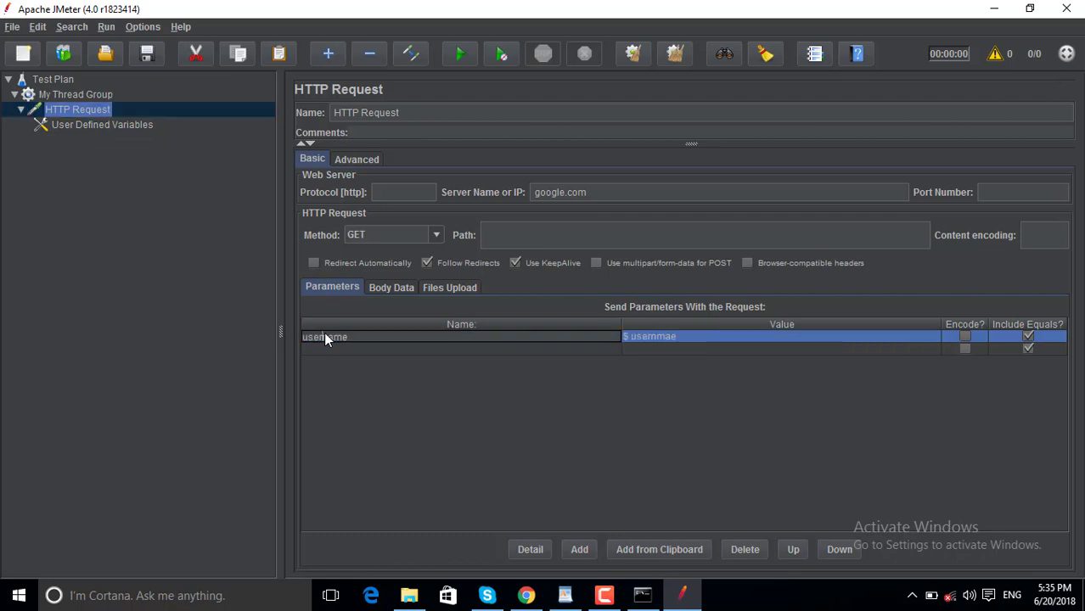
{"action": "left_click", "coordinate": [510, 234]}
{"action": "type", "text": "/"}
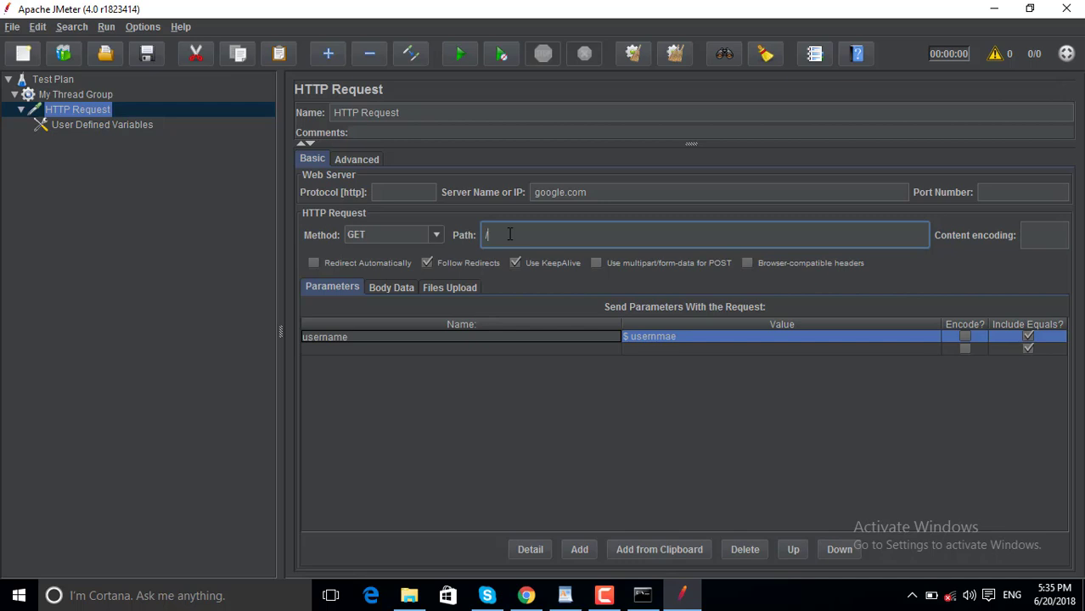
Change the request Path to ?username, removing the leading slash.
{"action": "type", "text": "?username"}
{"action": "left_click", "coordinate": [488, 236]}
{"action": "key", "text": "BackSpace"}
{"action": "double_click", "coordinate": [513, 236]}
Recheck the user defined variables and the ?username path, then bring the WordPad notes forward.
{"action": "left_click", "coordinate": [86, 125]}
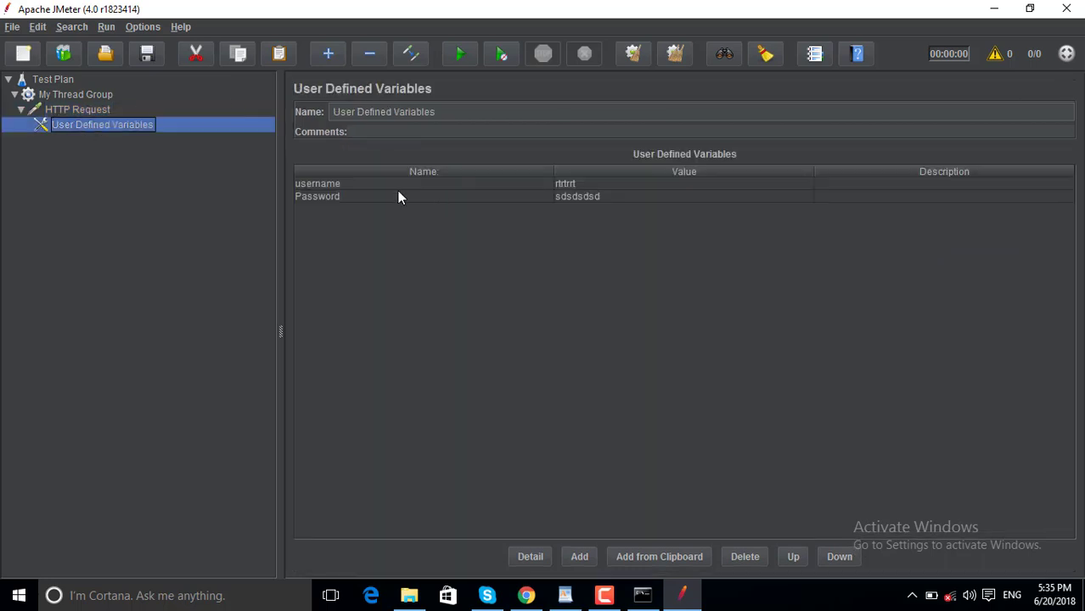
{"action": "double_click", "coordinate": [68, 110]}
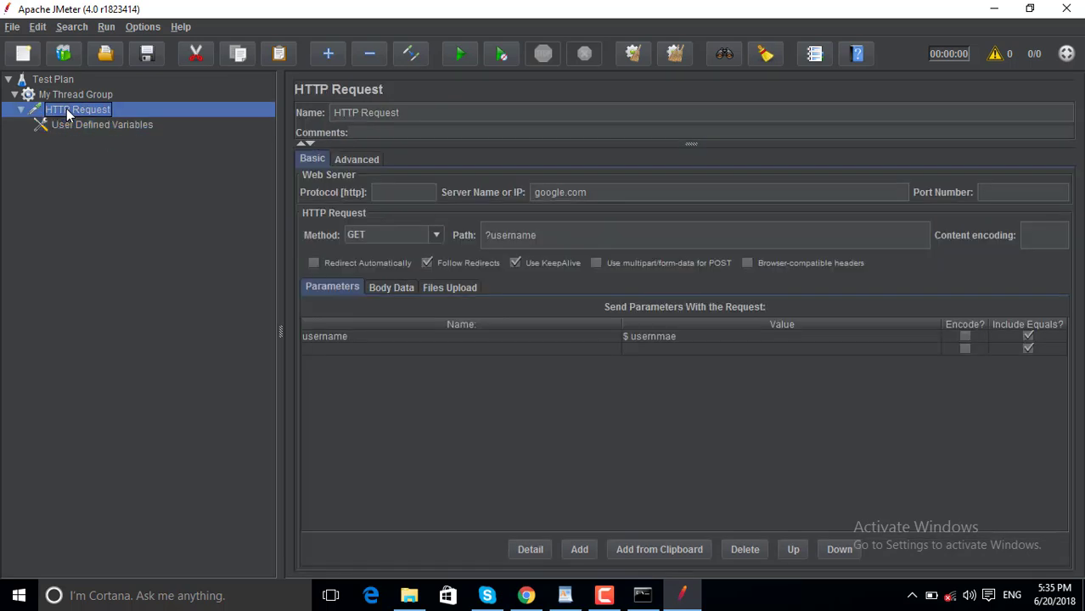
{"action": "double_click", "coordinate": [512, 235]}
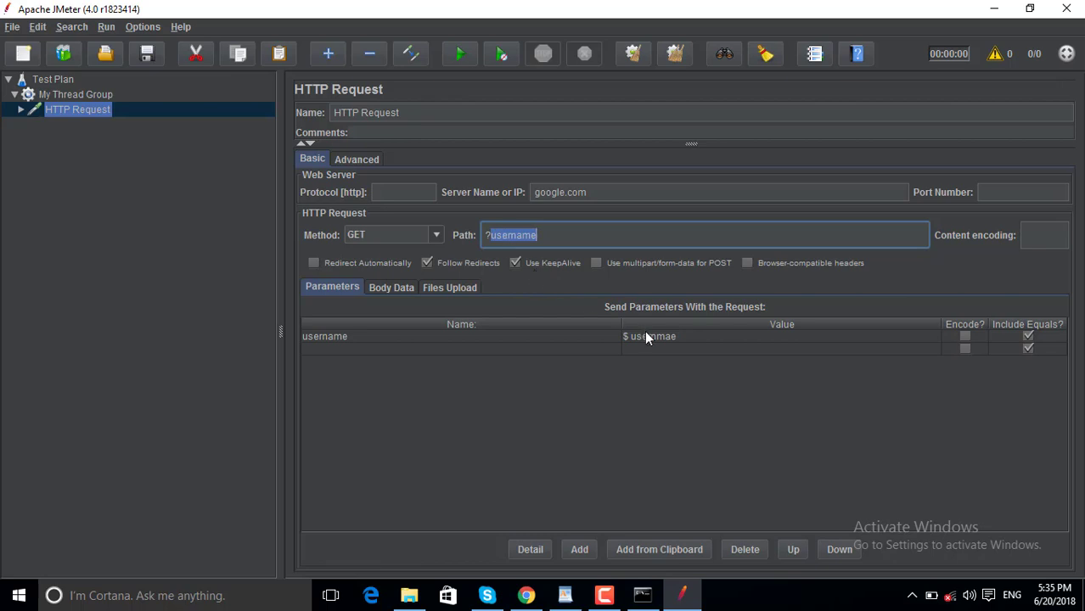
{"action": "double_click", "coordinate": [315, 336]}
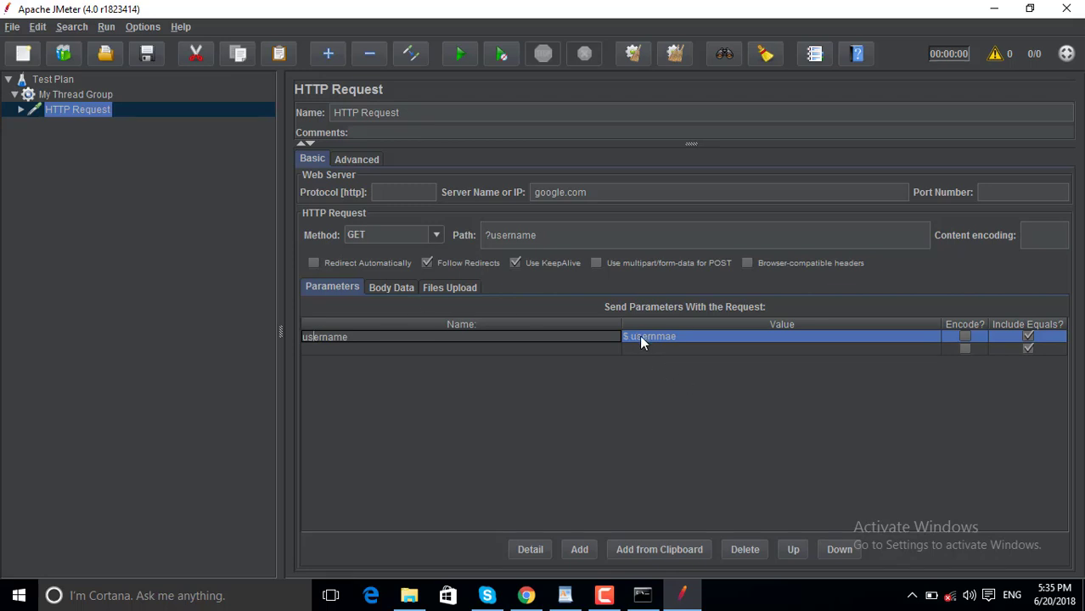
{"action": "left_click", "coordinate": [508, 238]}
{"action": "triple_click", "coordinate": [508, 238]}
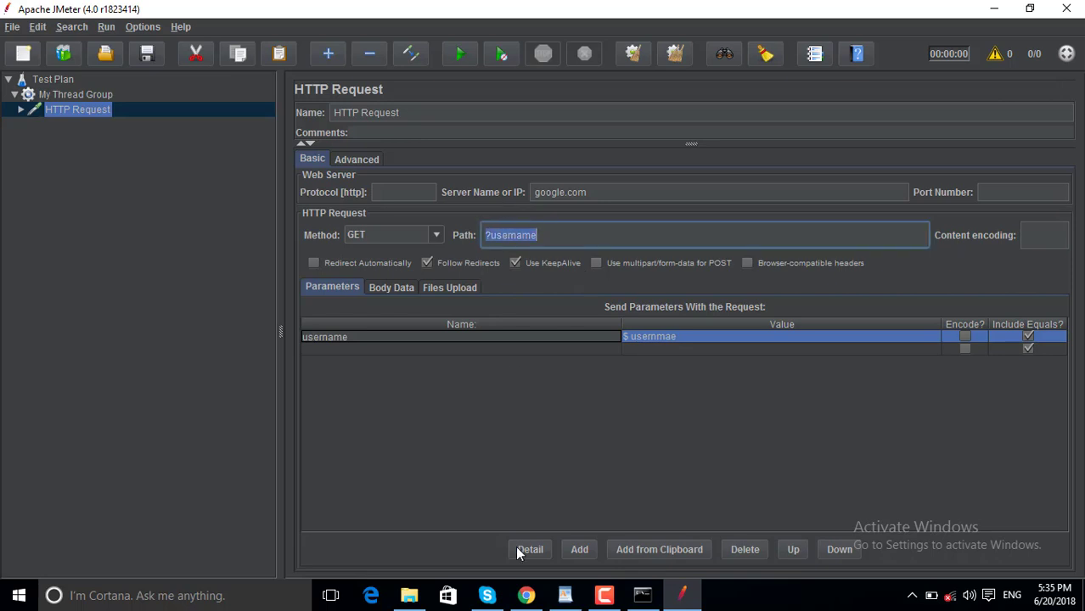
{"action": "left_click", "coordinate": [561, 599]}
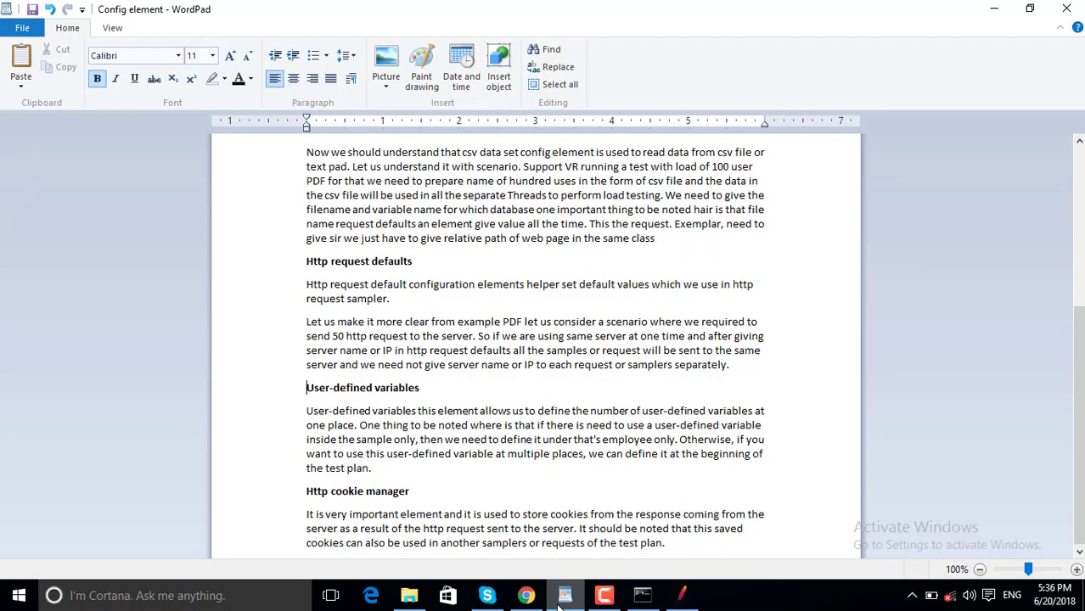
{"action": "key", "text": "Down"}
{"action": "key", "text": "Down"}
{"action": "key", "text": "Down"}
{"action": "key", "text": "Down"}
{"action": "key", "text": "Down"}
{"action": "key", "text": "Down"}
{"action": "key", "text": "Down"}
{"action": "key", "text": "Down"}
{"action": "key", "text": "Down"}
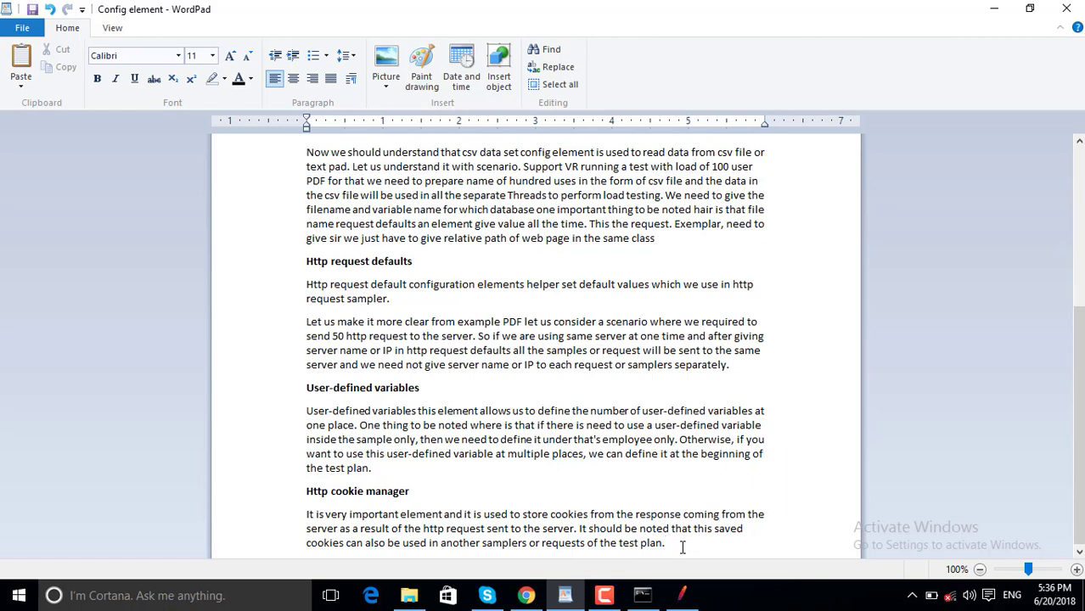
{"action": "mouse_move", "coordinate": [565, 599]}
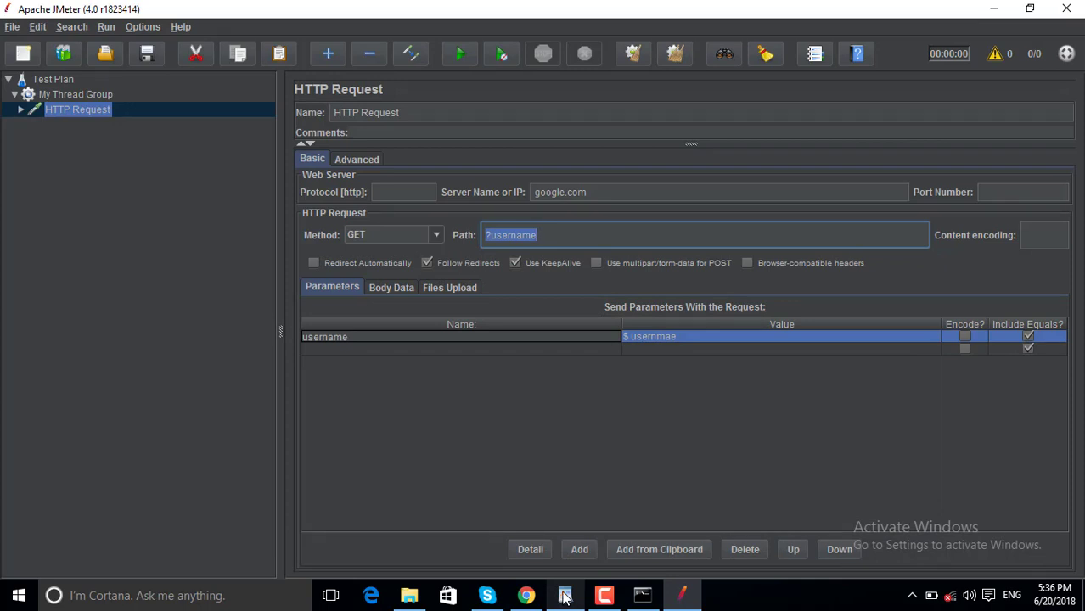
{"action": "left_click", "coordinate": [565, 597]}
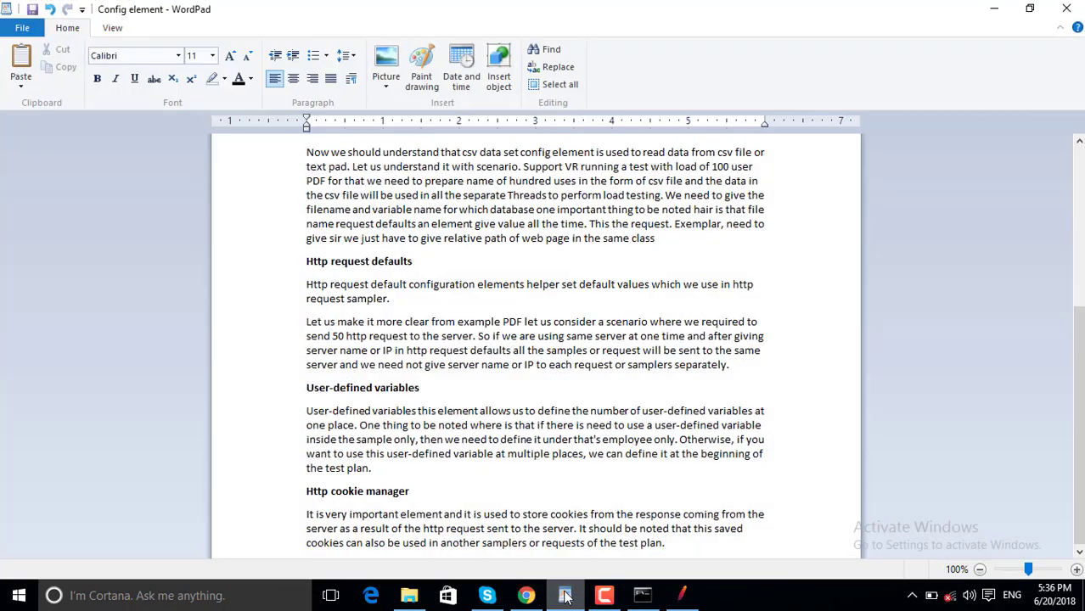
{"action": "key", "text": "Up"}
{"action": "key", "text": "Up"}
{"action": "key", "text": "Up"}
{"action": "key", "text": "Up"}
{"action": "key", "text": "Up"}
{"action": "key", "text": "Up"}
{"action": "key", "text": "Up"}
{"action": "key", "text": "Up"}
{"action": "key", "text": "Up"}
{"action": "key", "text": "Up"}
{"action": "key", "text": "Up"}
{"action": "key", "text": "Up"}
{"action": "key", "text": "Up"}
{"action": "key", "text": "Up"}
{"action": "key", "text": "Up"}
{"action": "key", "text": "Up"}
{"action": "key", "text": "Up"}
{"action": "key", "text": "Up"}
{"action": "key", "text": "Up"}
{"action": "key", "text": "Up"}
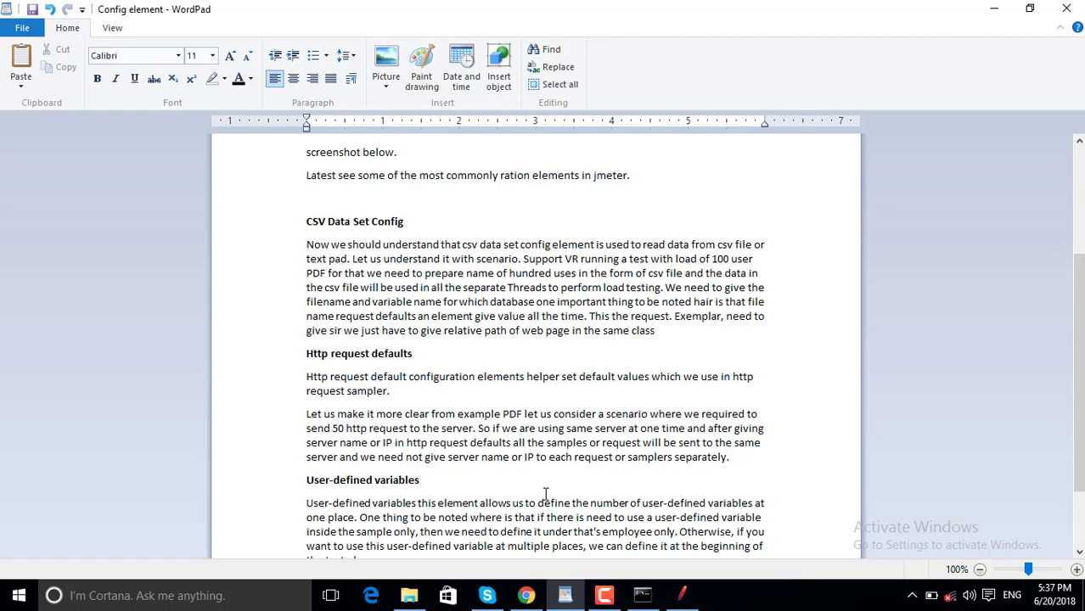
{"action": "key", "text": "Down"}
Minimize WordPad to show JMeter's HTTP Request with Path ?username again.
{"action": "left_click", "coordinate": [995, 9]}
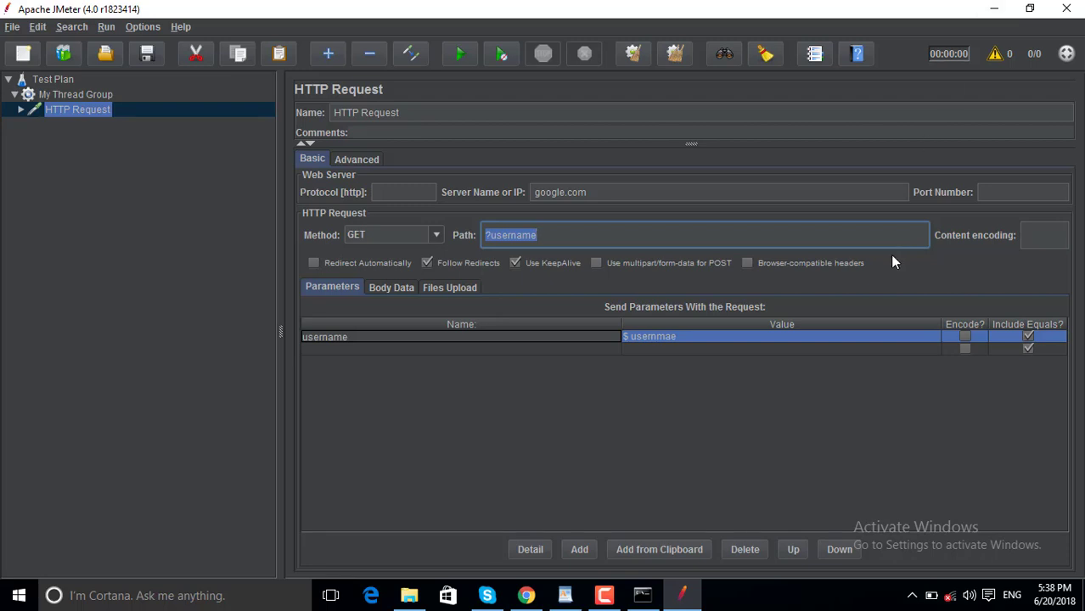
{"action": "left_click", "coordinate": [605, 596]}
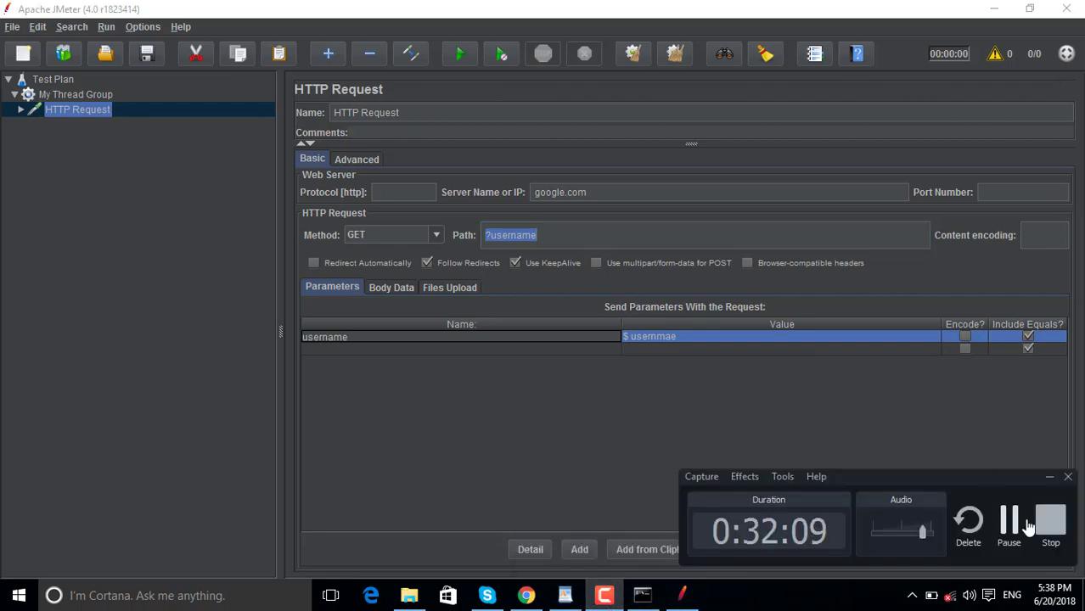